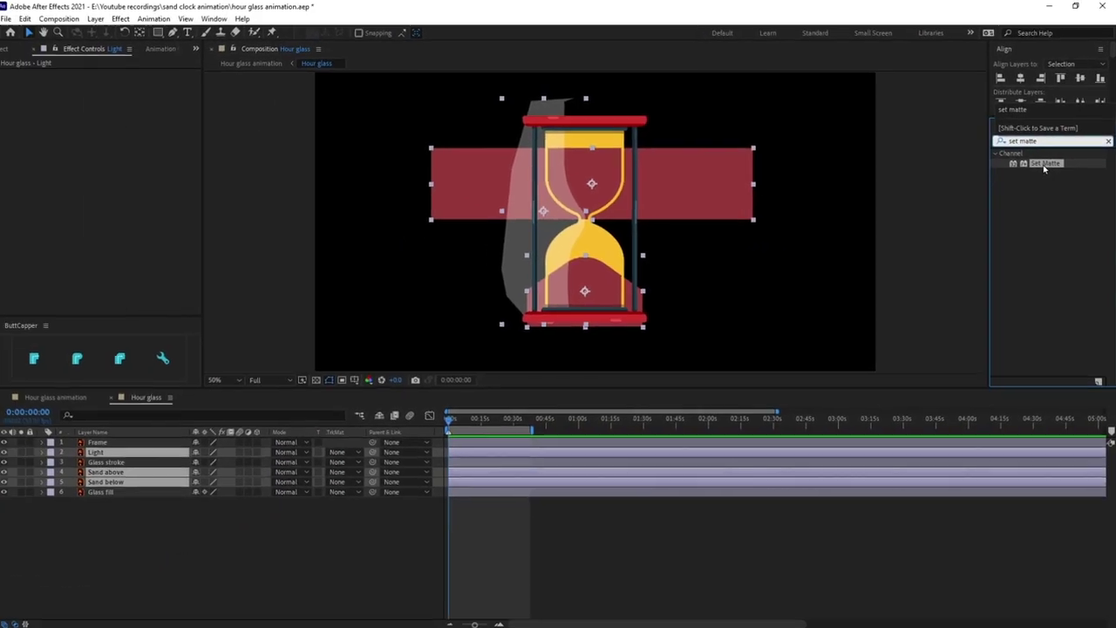
Step: Apply Set Matte to Light, Sand above and Sand below with Glass fill as the matte layer, and enable their continuous rasterization
double_click(1044, 164)
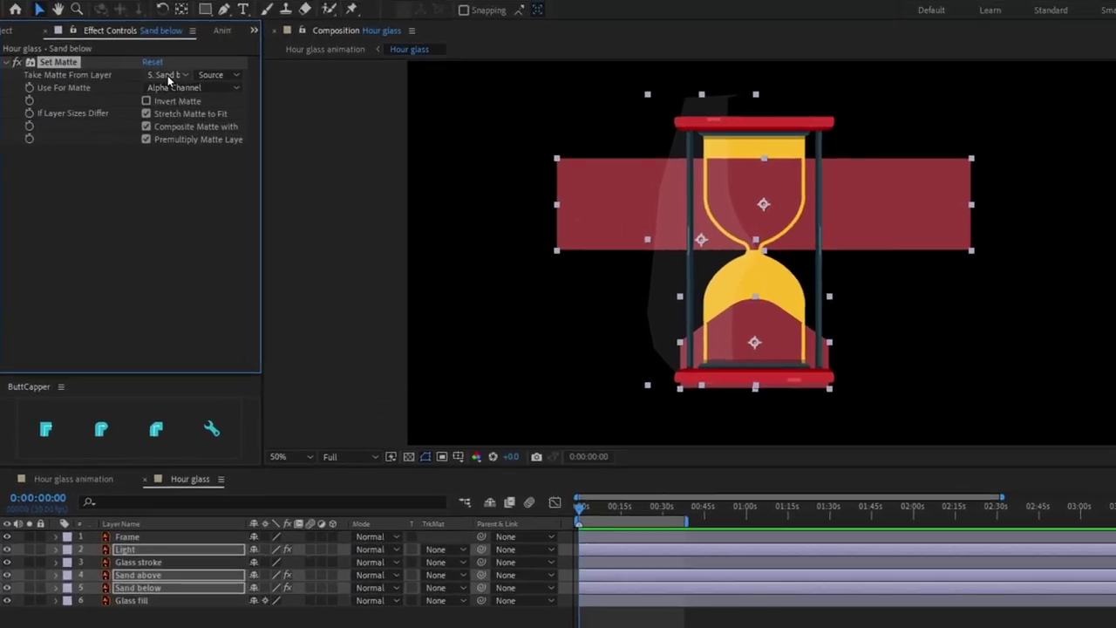
left_click(131, 84)
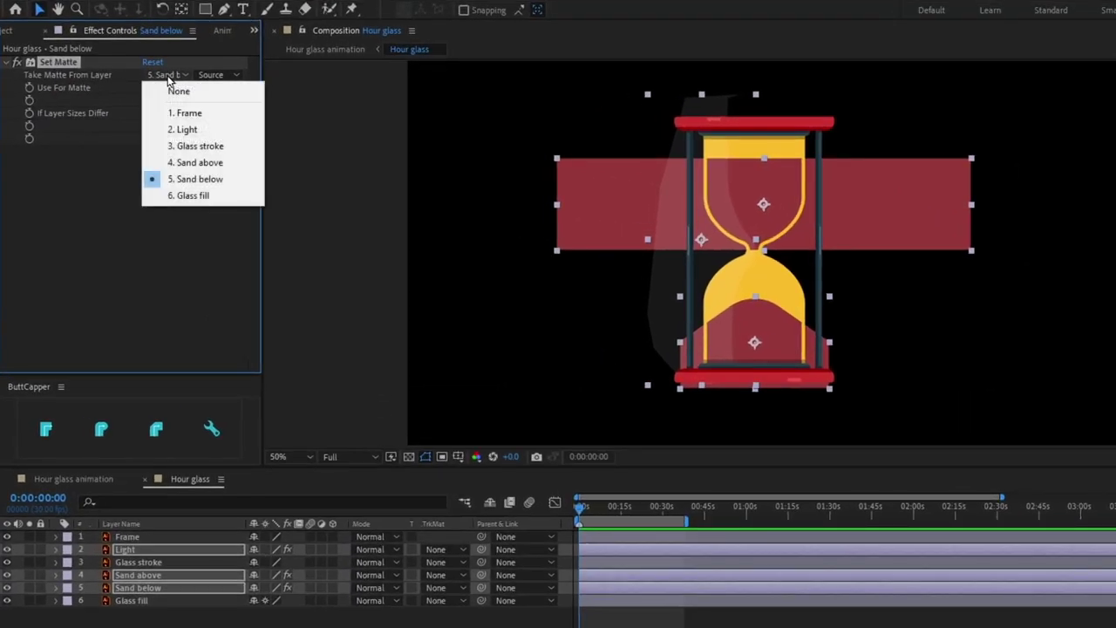
left_click(191, 196)
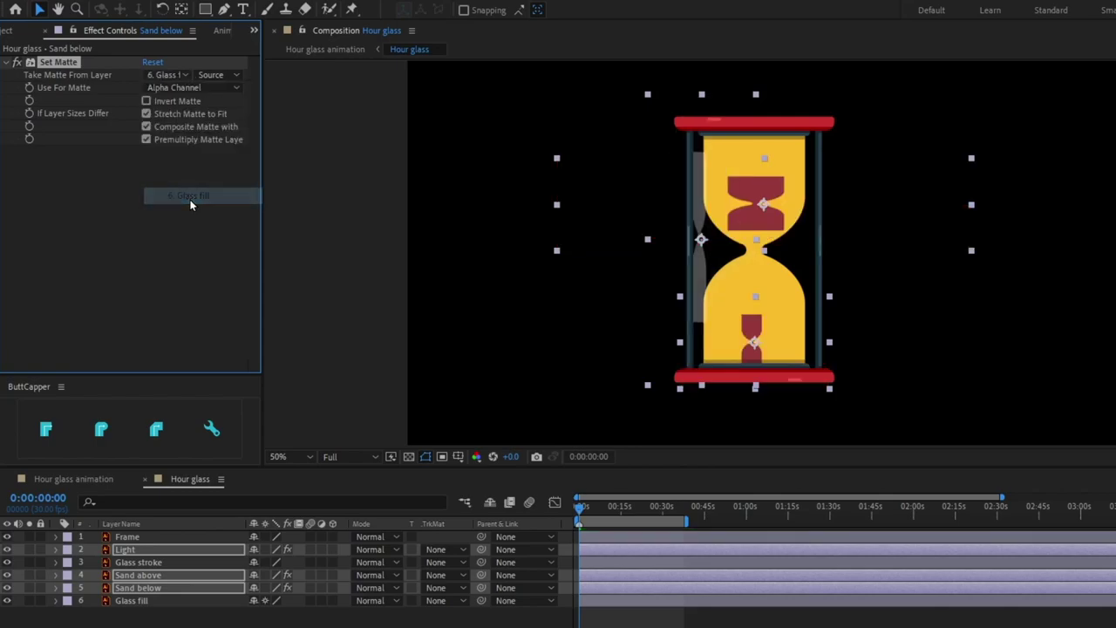
left_click(265, 550)
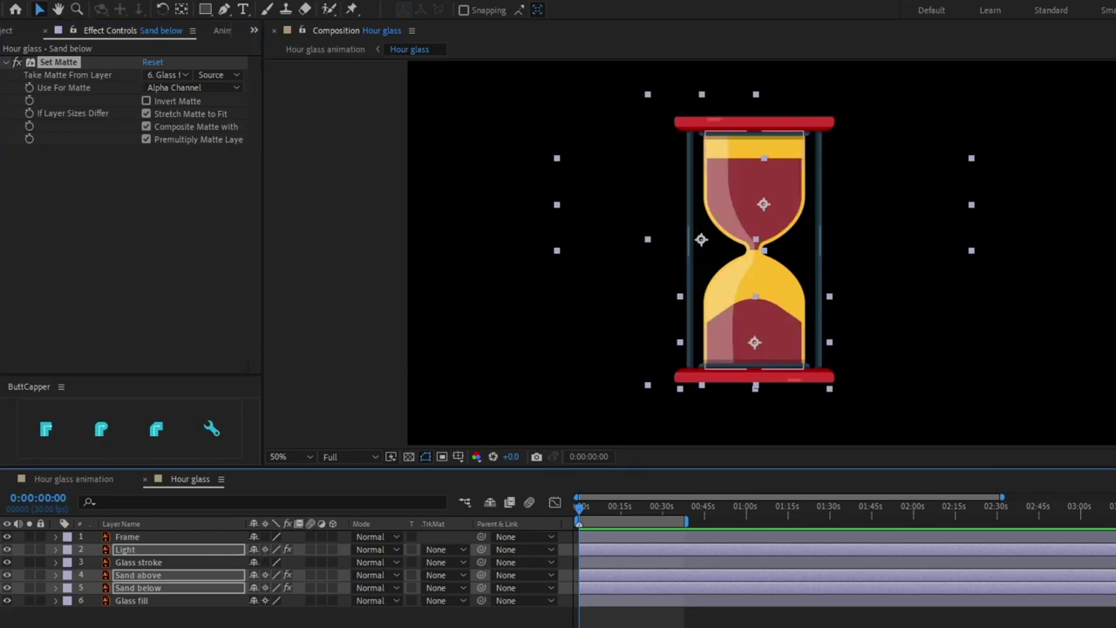
left_click(274, 621)
Step: Turn continuous rasterization off and back on for the Glass fill layer
left_click(162, 601)
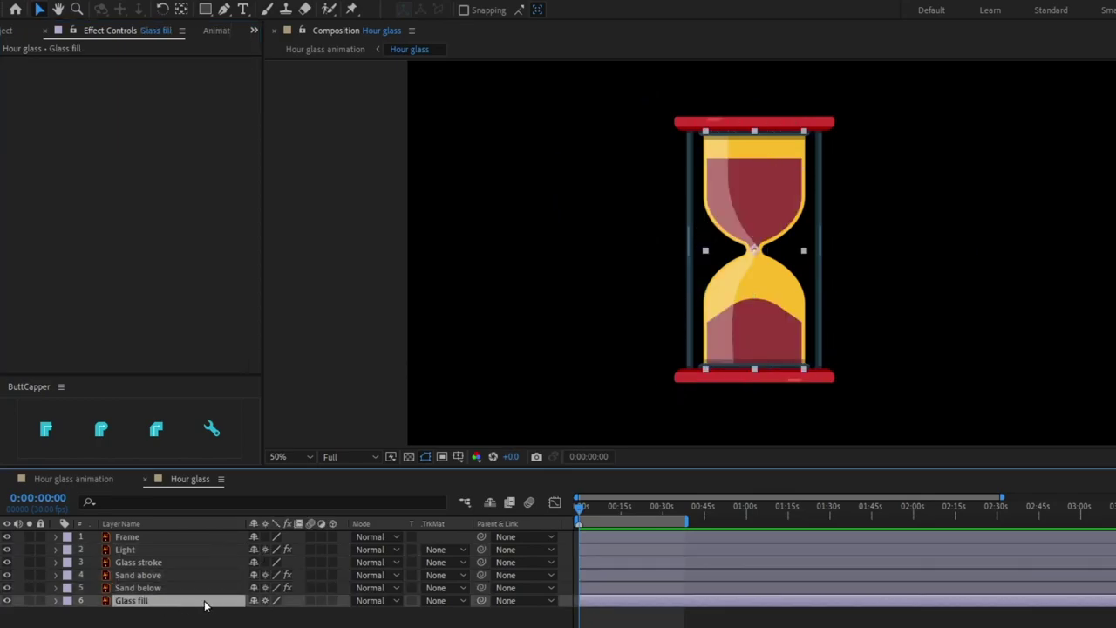
left_click(265, 601)
left_click(265, 601)
left_click(269, 621)
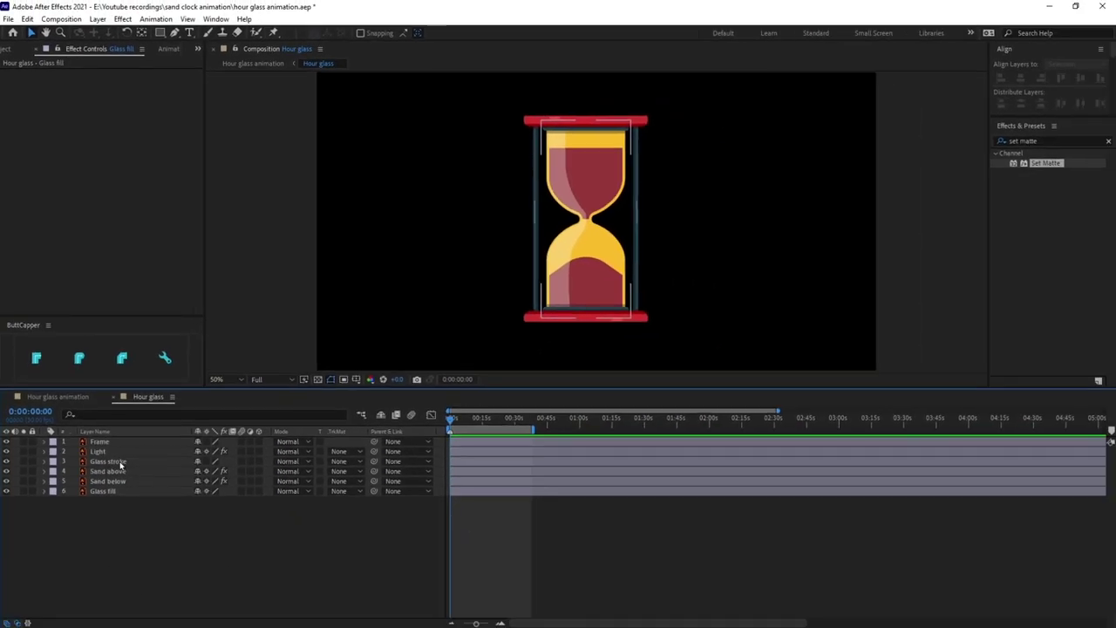
Step: Set the Light layer's blending mode to Overlay
left_click(143, 552)
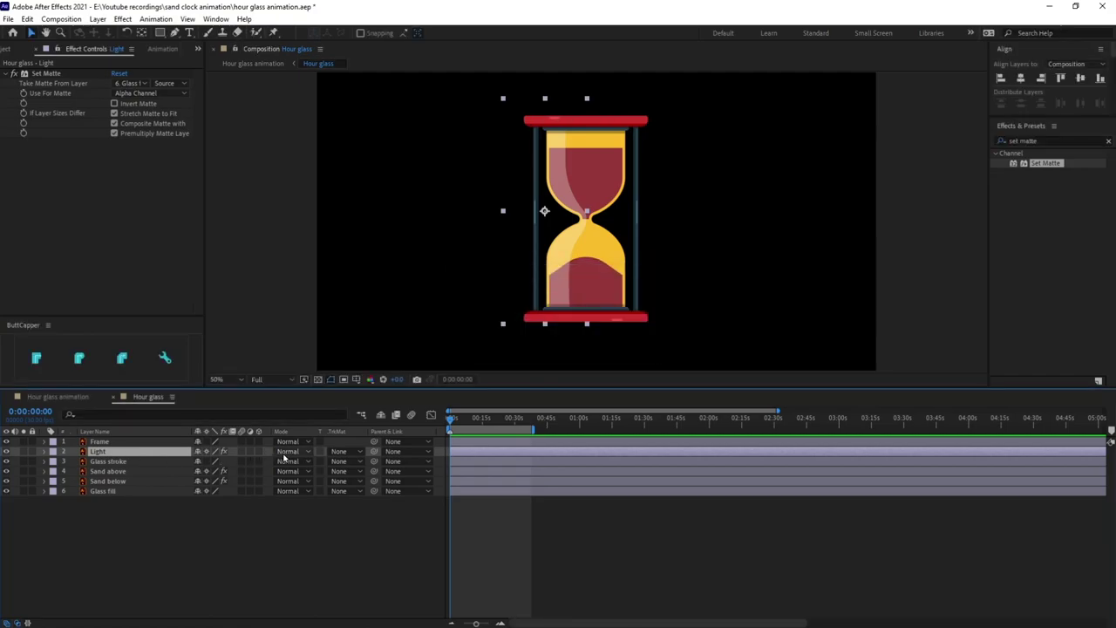
left_click(286, 452)
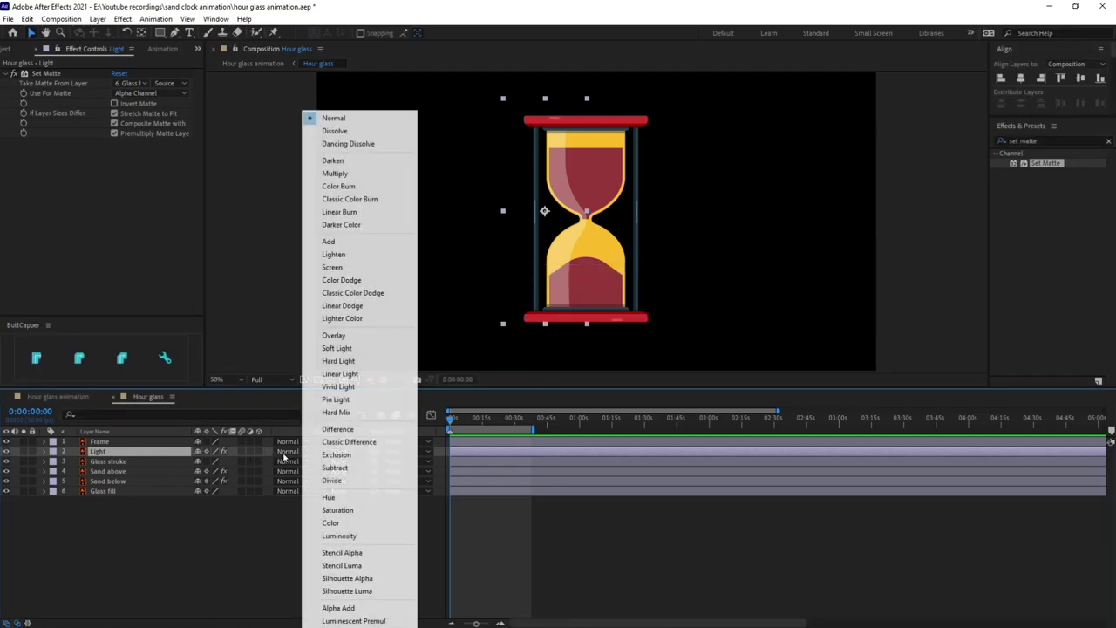
left_click(352, 338)
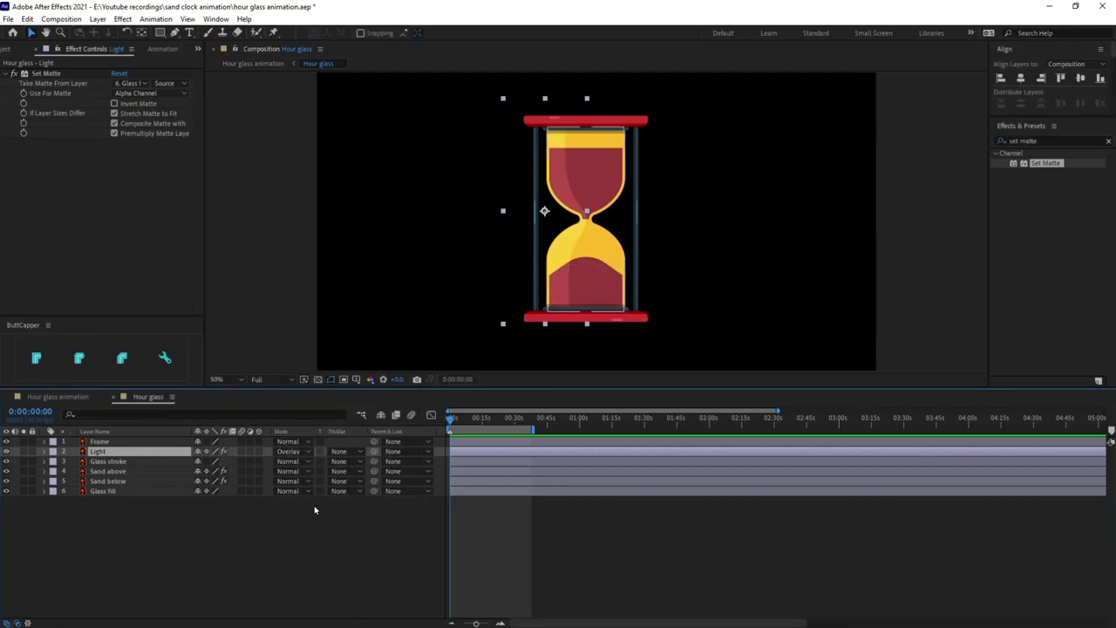
left_click(294, 530)
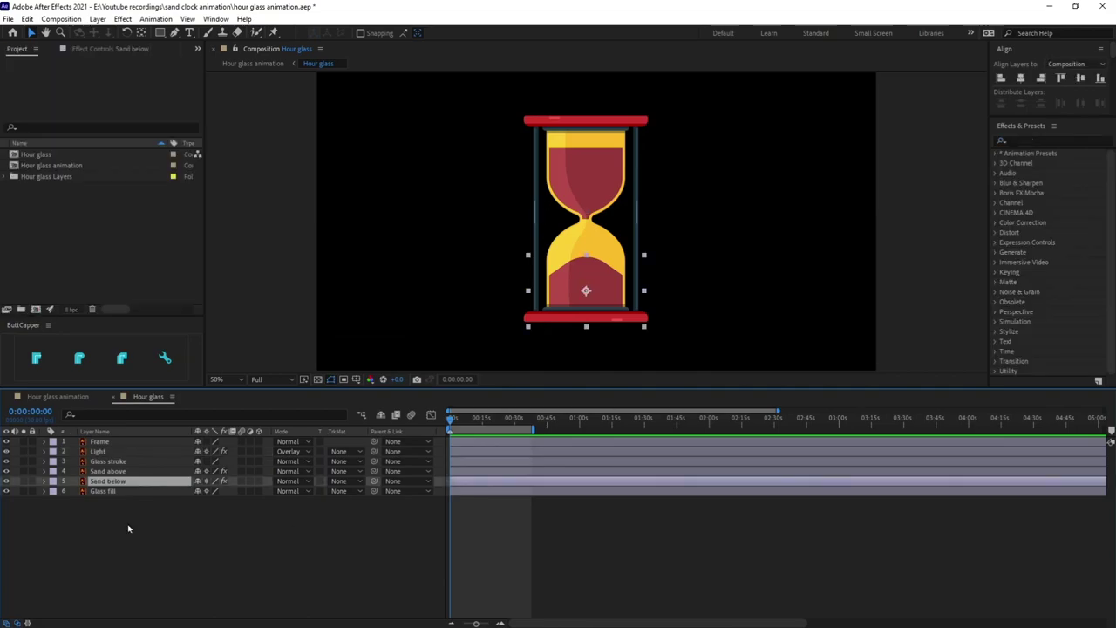
Step: Create shape layers from the Sand above and Sand below vector layers
left_click(110, 473)
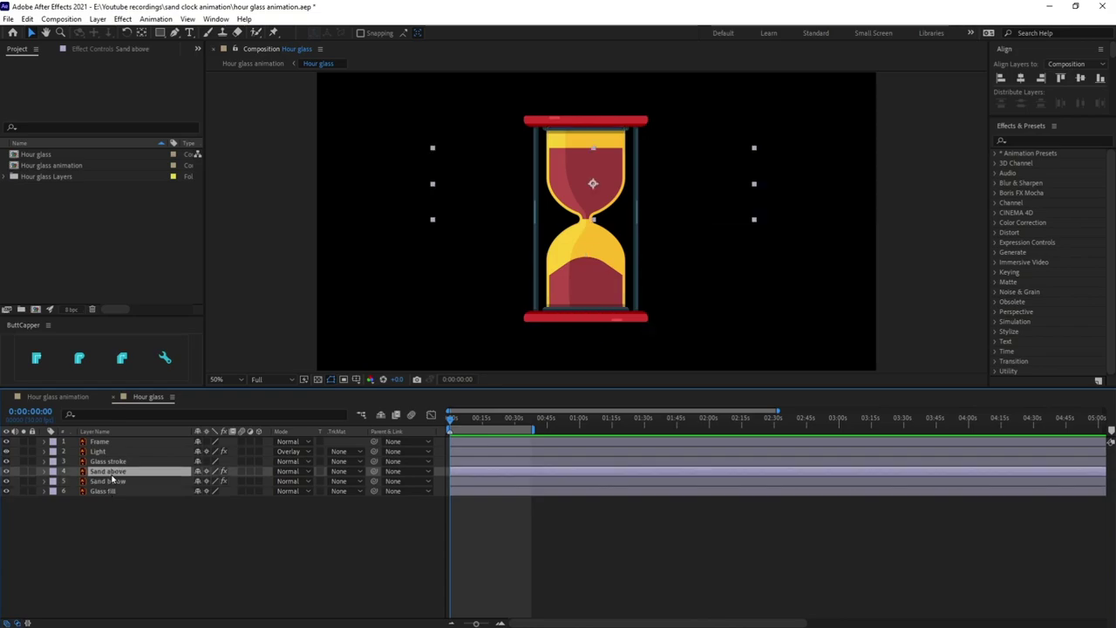
left_click(112, 482, "ctrl")
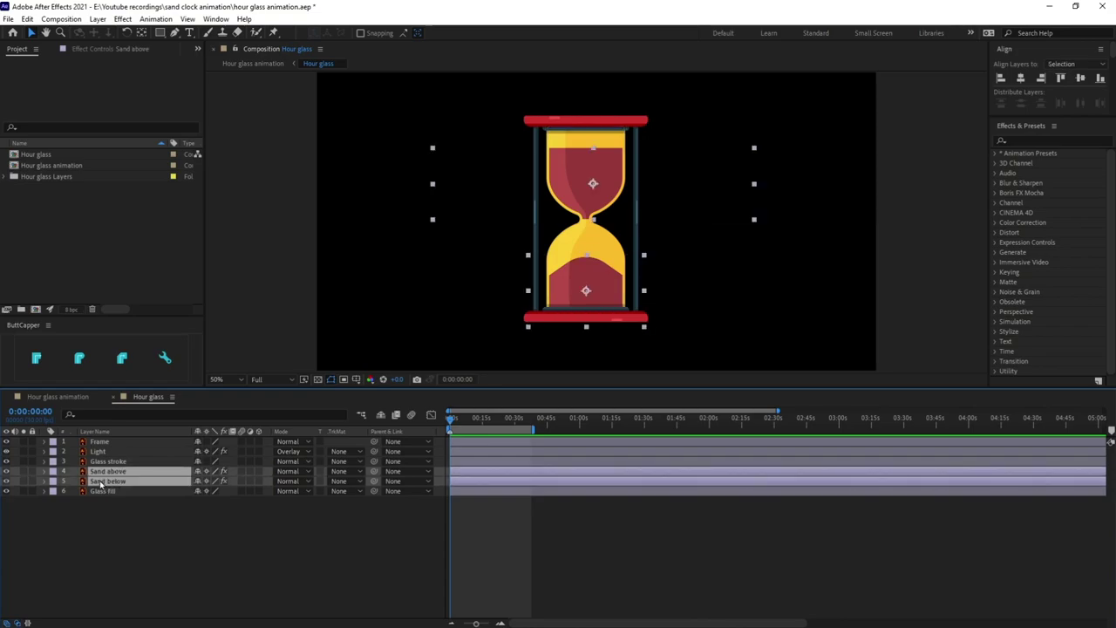
right_click(100, 482)
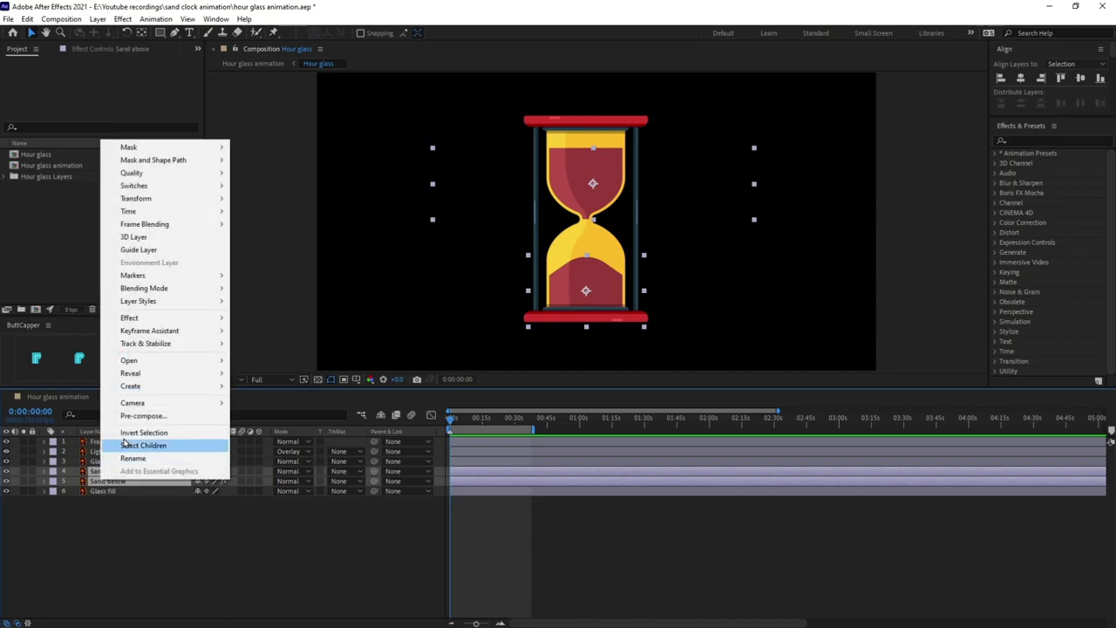
mouse_move(145, 390)
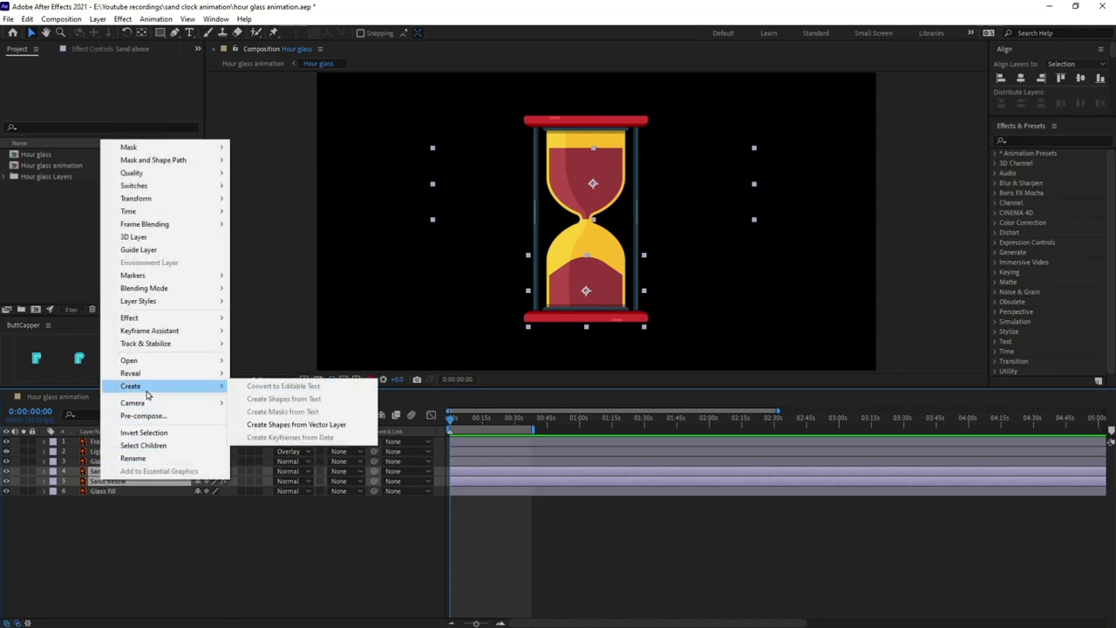
left_click(270, 425)
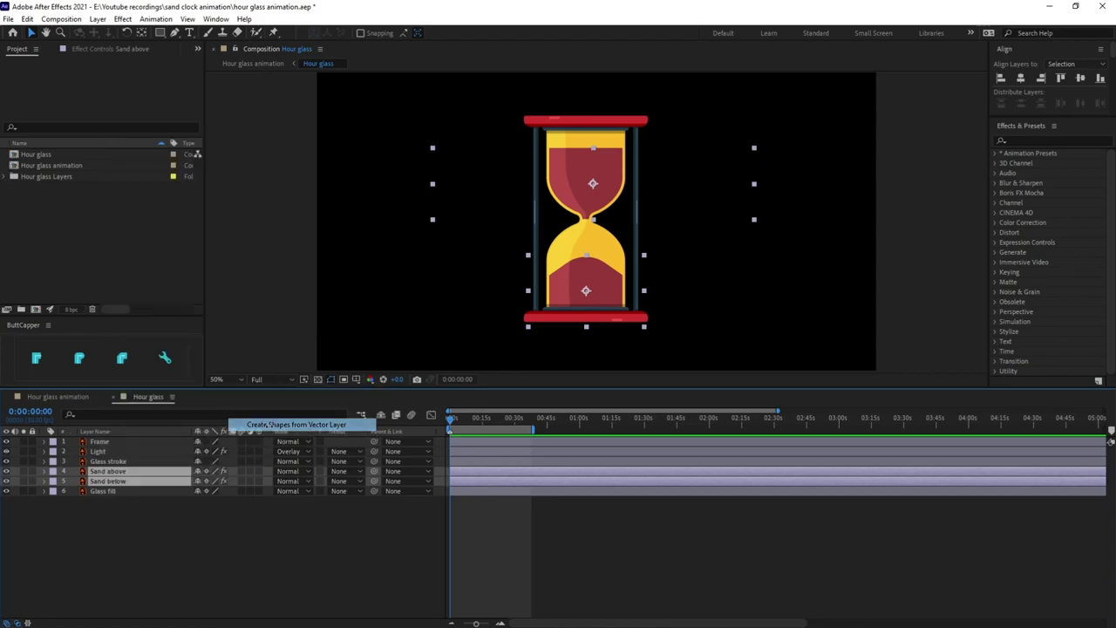
Step: Delete the original Sand above and Sand below vector layers, keeping their outline shape layers
left_click(114, 502)
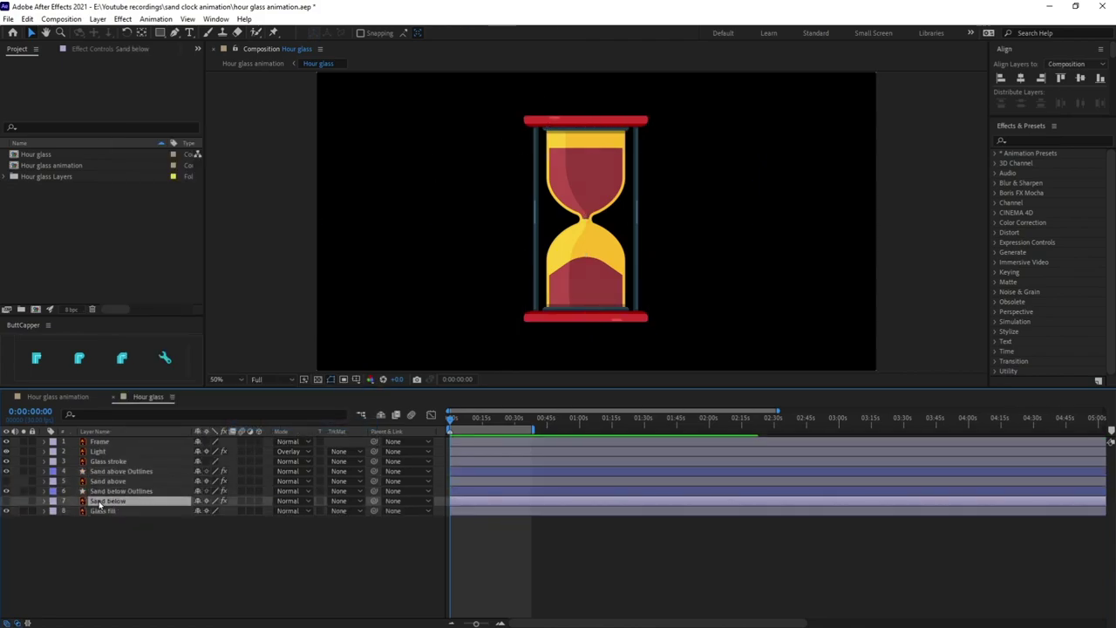
left_click(123, 483, "ctrl")
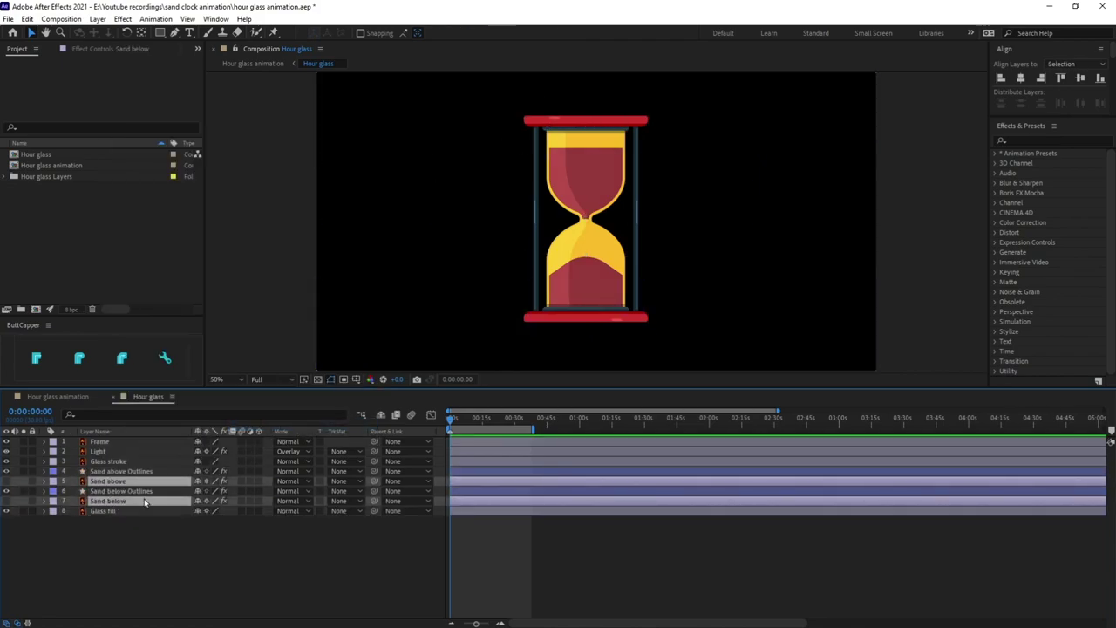
key("Delete")
Step: Rename the Sand above Outlines layer as Sand above
left_click(131, 472)
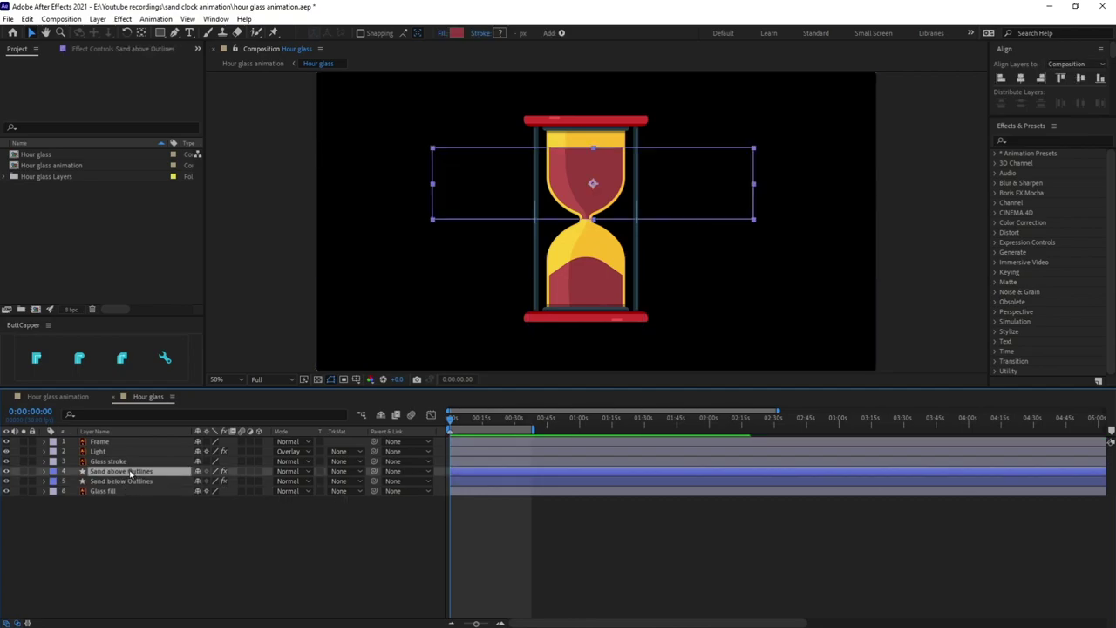
key("Return")
left_click(130, 467)
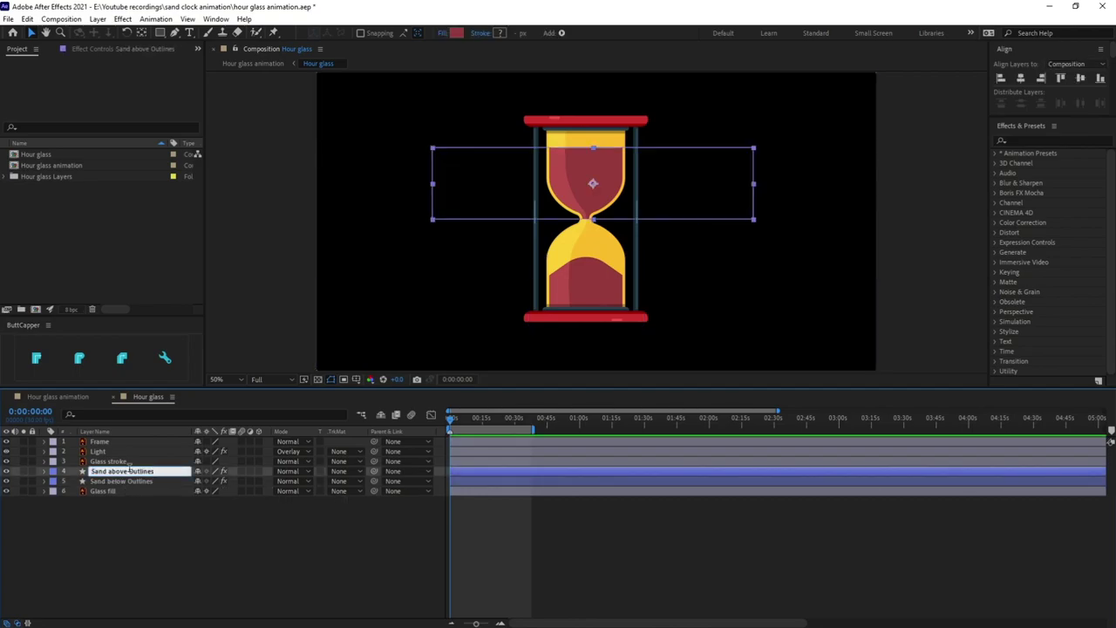
key("BackSpace")
key("BackSpace")
key("BackSpace")
key("BackSpace")
key("BackSpace")
key("BackSpace")
key("Return")
Step: Rename the Sand below Outlines layer as Sand below
left_click(130, 483)
key("Return")
key("Right")
key("BackSpace")
key("BackSpace")
key("BackSpace")
key("BackSpace")
key("BackSpace")
key("BackSpace")
key("BackSpace")
key("BackSpace")
key("BackSpace")
key("BackSpace")
key("Return")
left_click(162, 561)
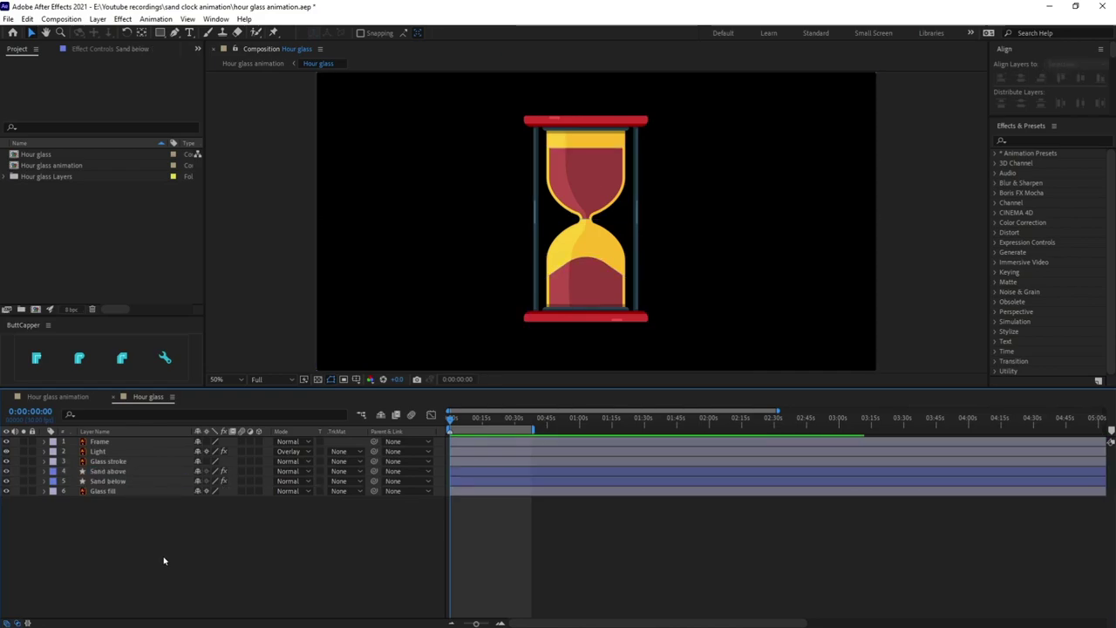
Step: Draw a short vertical line through the hourglass neck with the Pen tool and set its stroke width to 42 px
scroll(576, 229, "up", 2)
left_click_drag(577, 228, 544, 227)
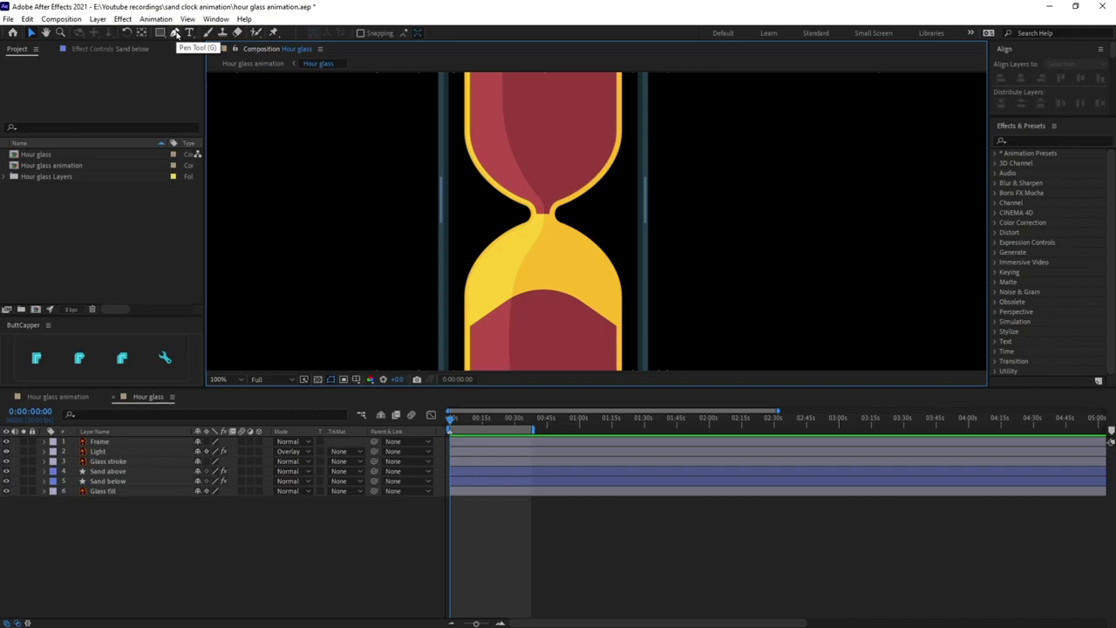
left_click(174, 32)
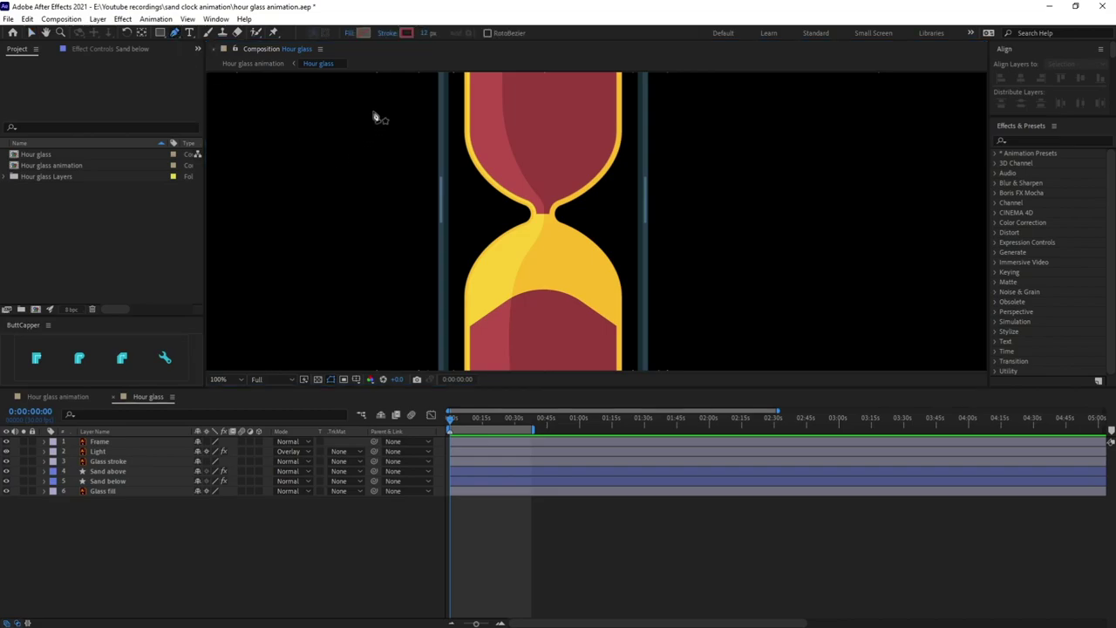
left_click(543, 207)
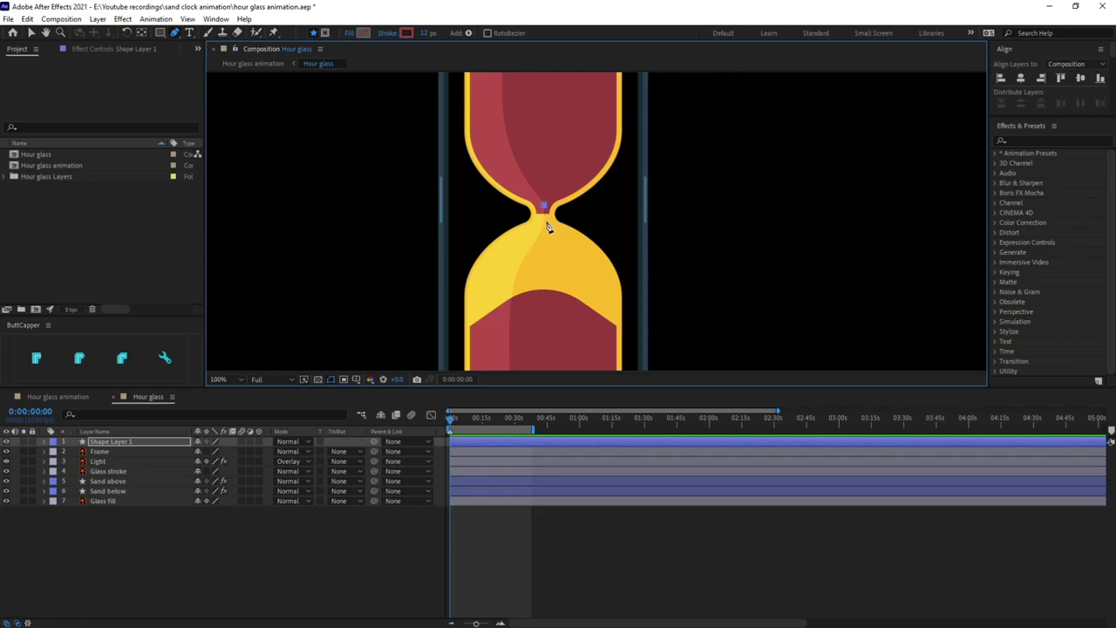
left_click(543, 218)
left_click_drag(424, 33, 442, 33)
scroll(578, 171, "up", 1)
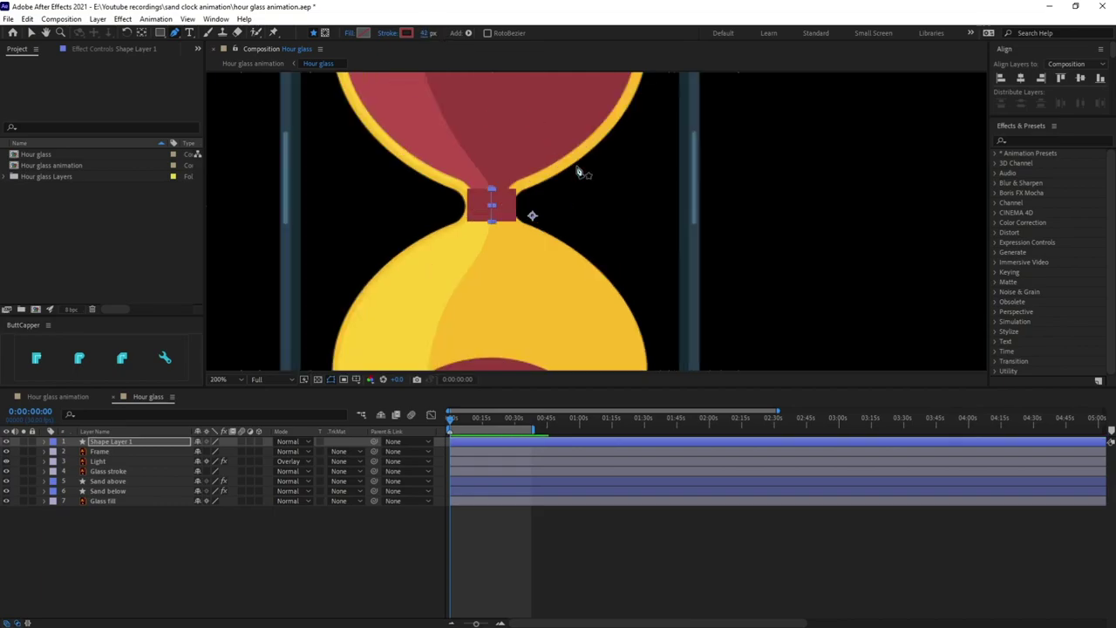
left_click_drag(582, 179, 580, 206)
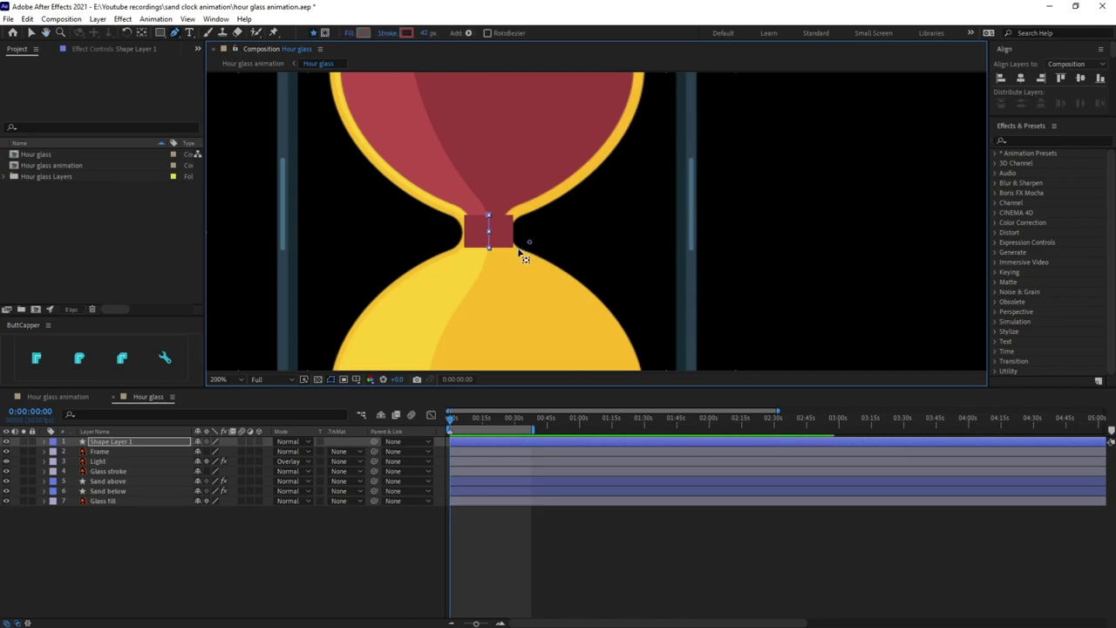
Step: Rename the new line's shape layer as sand fall and move its anchor point to the line's centre
key("y")
left_click(110, 443)
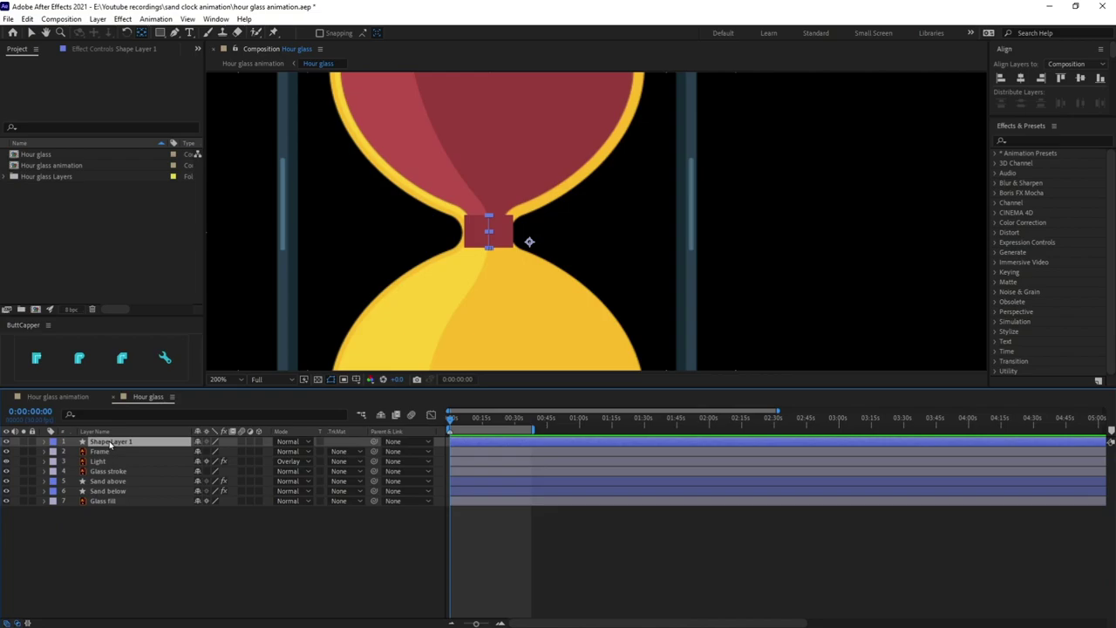
key("Return")
type("san")
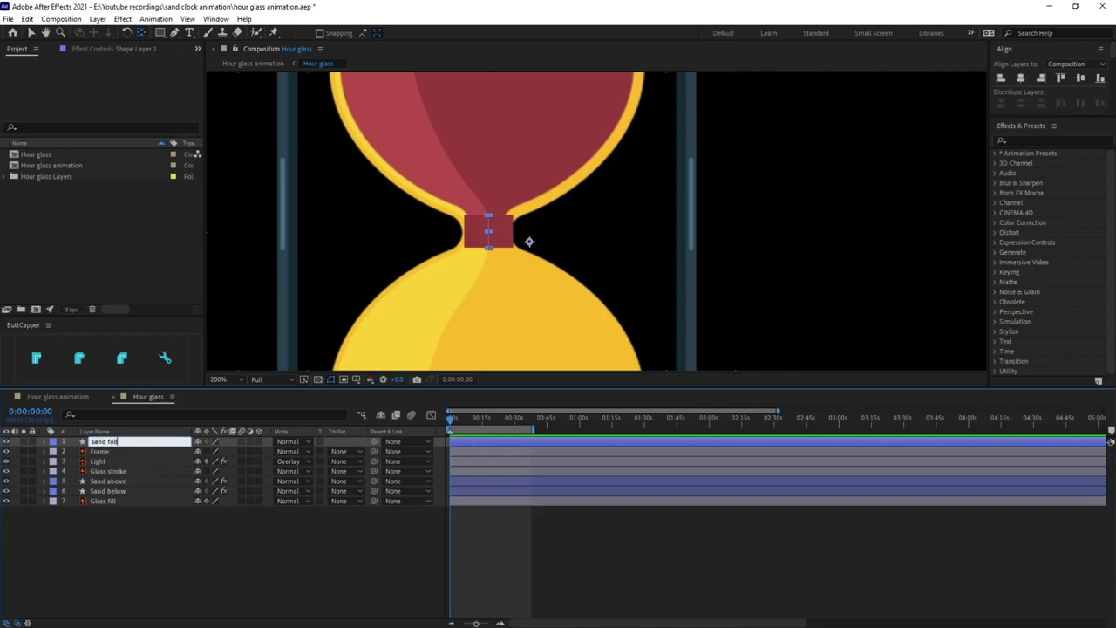
type("d fall")
key("Return")
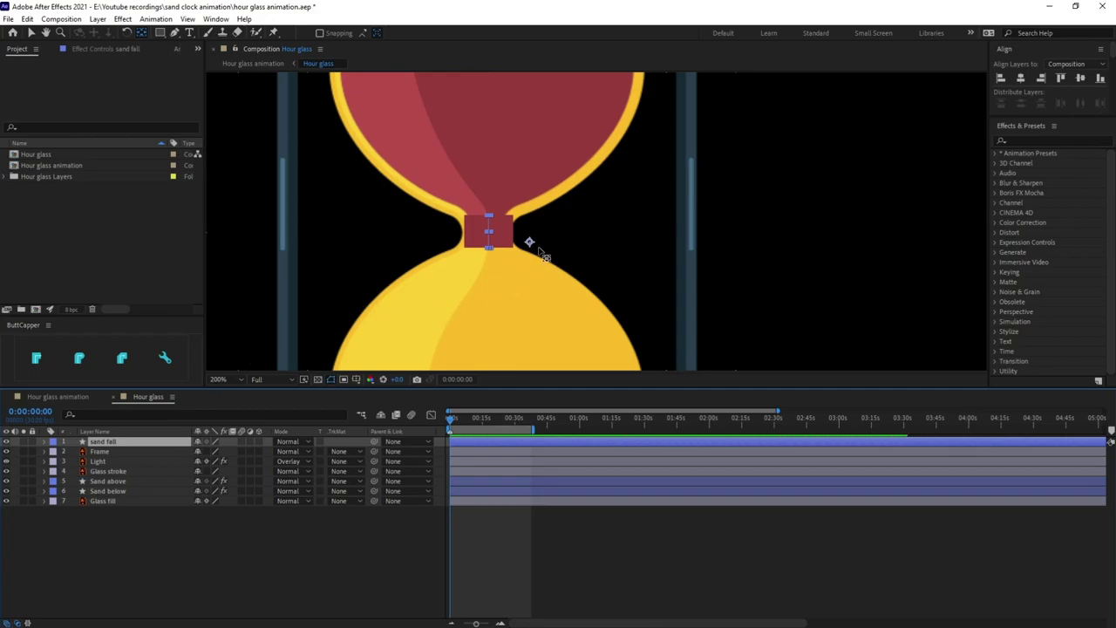
left_click(530, 245)
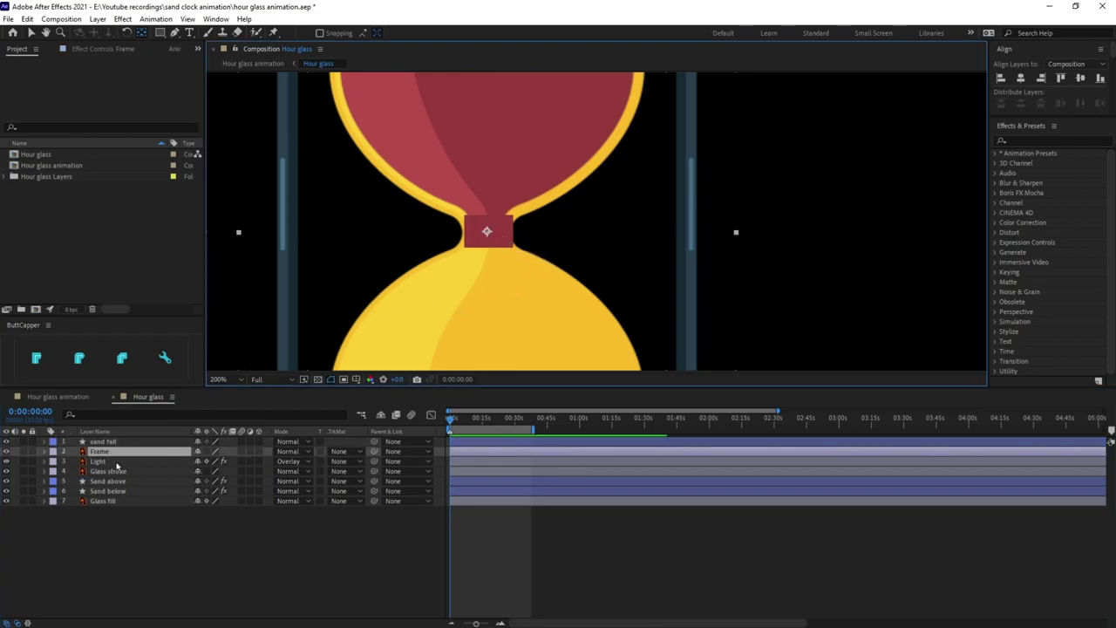
left_click(120, 442)
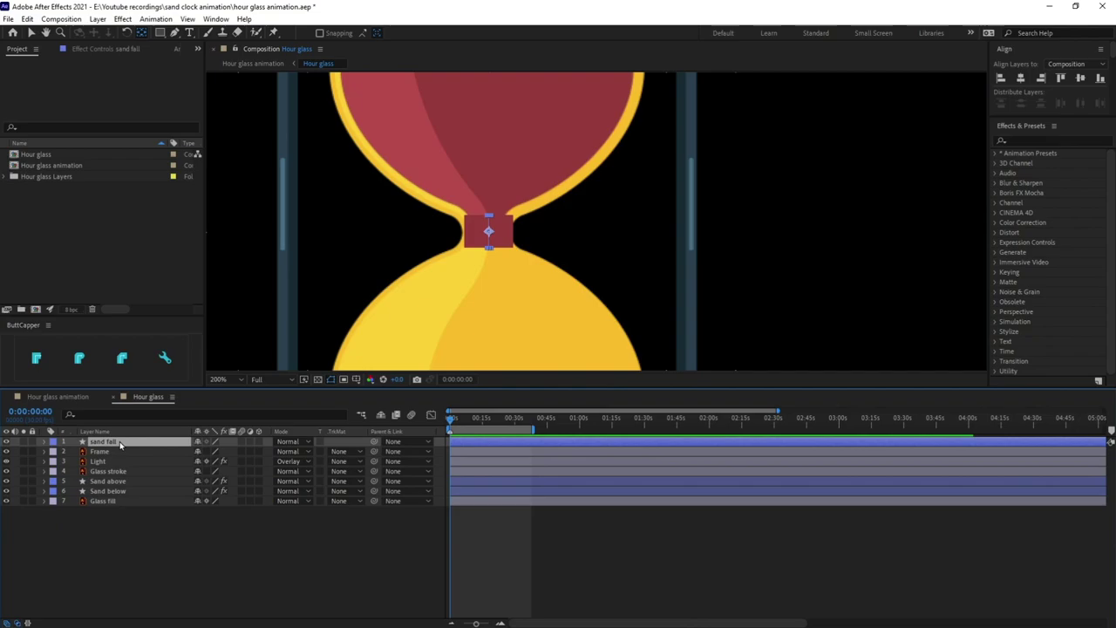
Step: Set the line cap of the sand fall layer's stroke to Round Cap
key("comma")
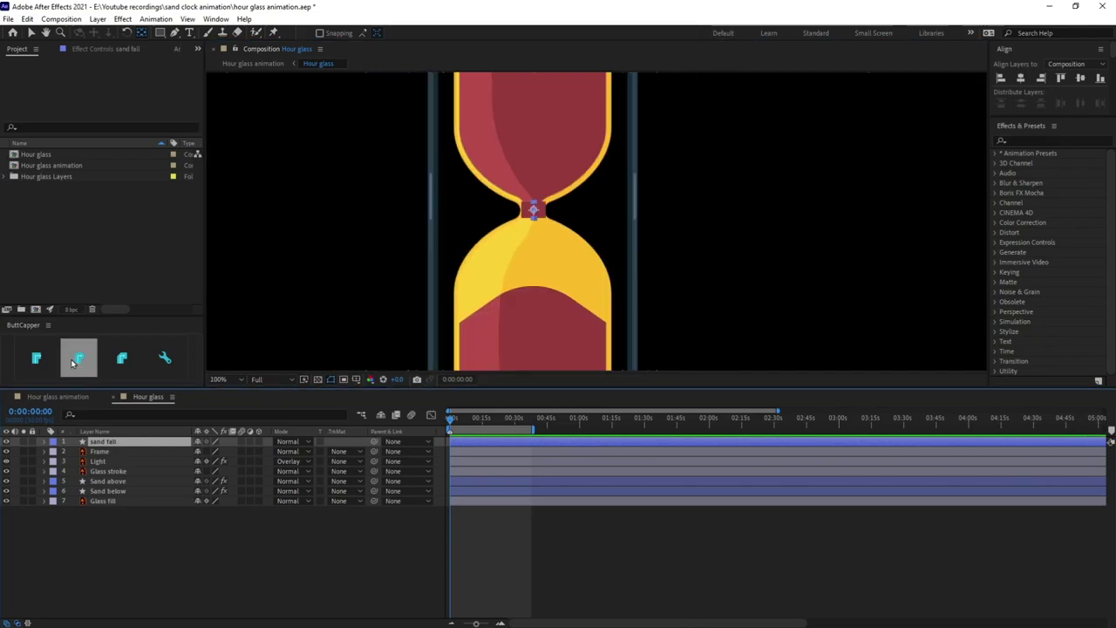
scroll(558, 218, "down", 2)
scroll(536, 218, "up", 2)
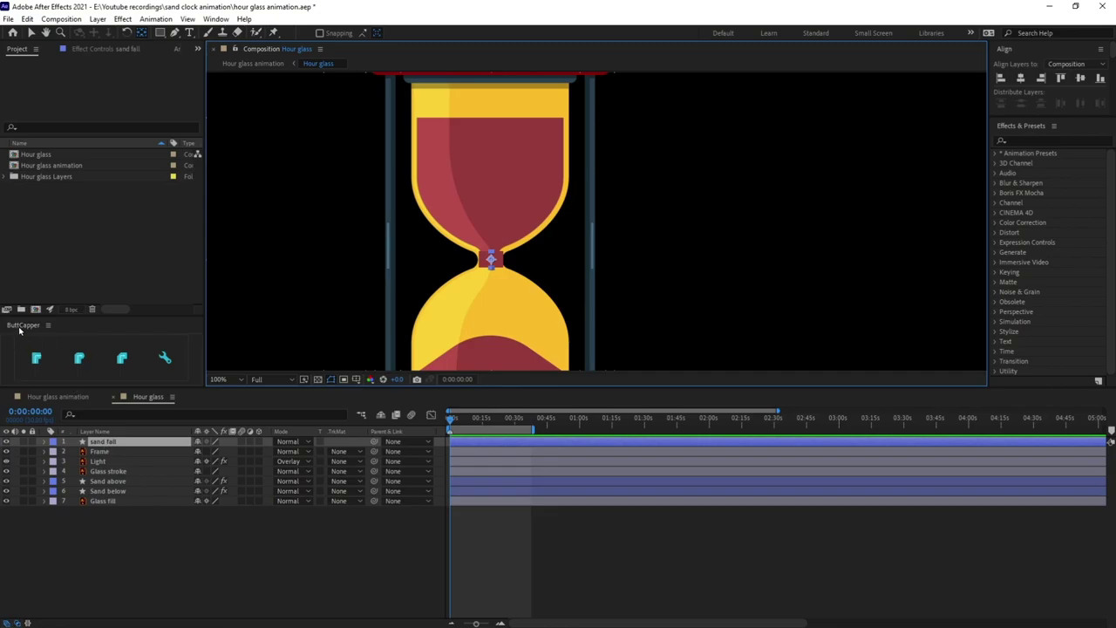
left_click(80, 361)
left_click(44, 442)
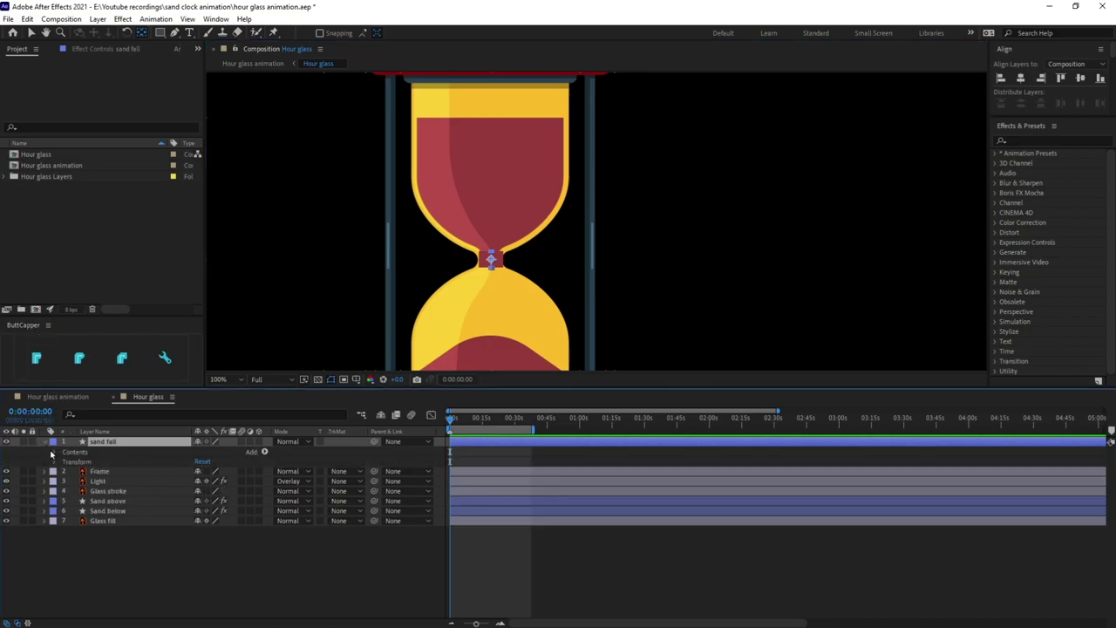
left_click(54, 451)
left_click(66, 462)
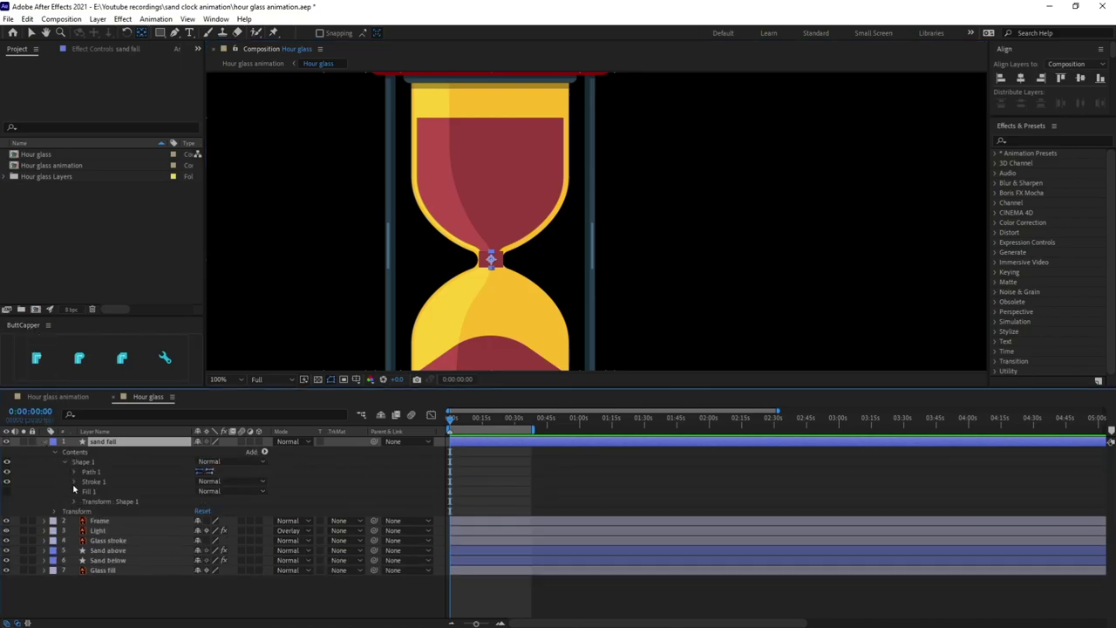
left_click(74, 482)
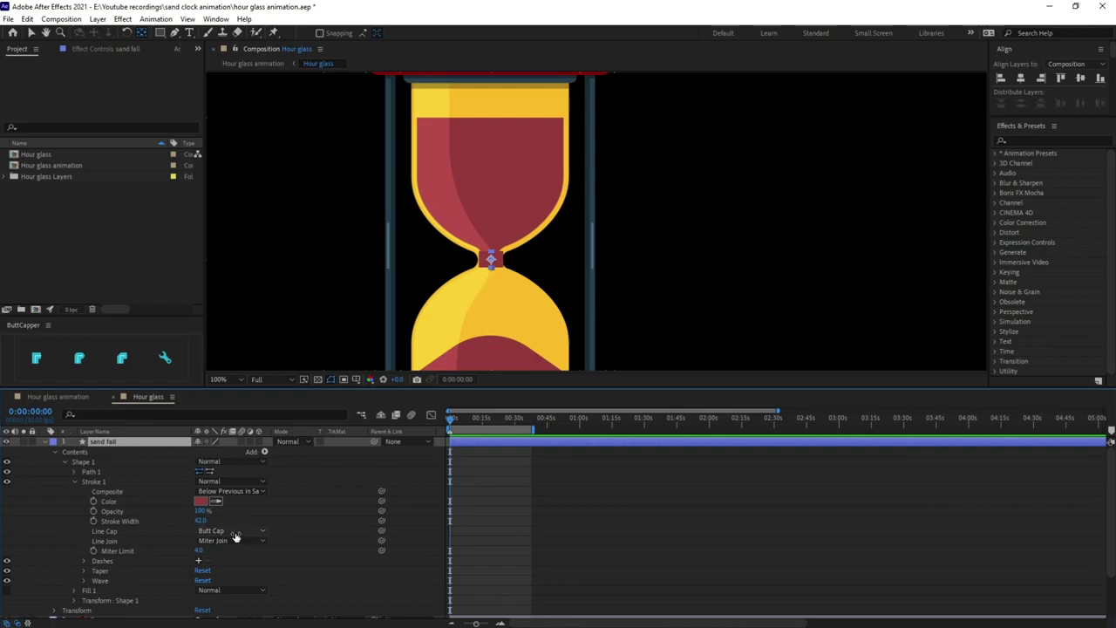
left_click(232, 531)
left_click(237, 556)
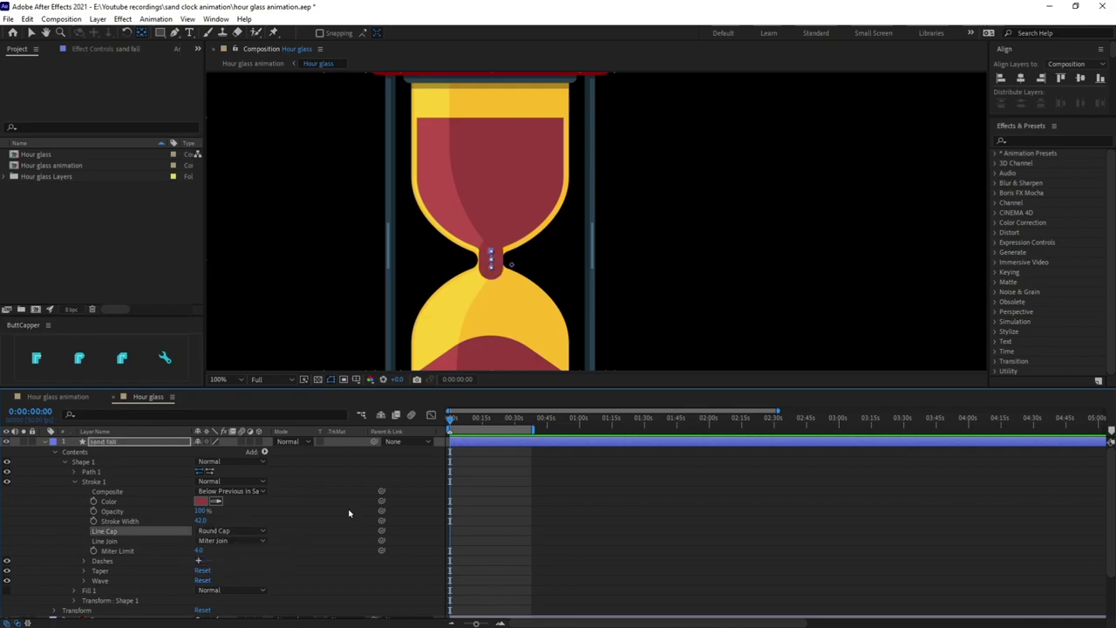
Step: Move the sand fall layer directly below the Glass stroke layer
left_click(110, 443)
left_click(44, 441)
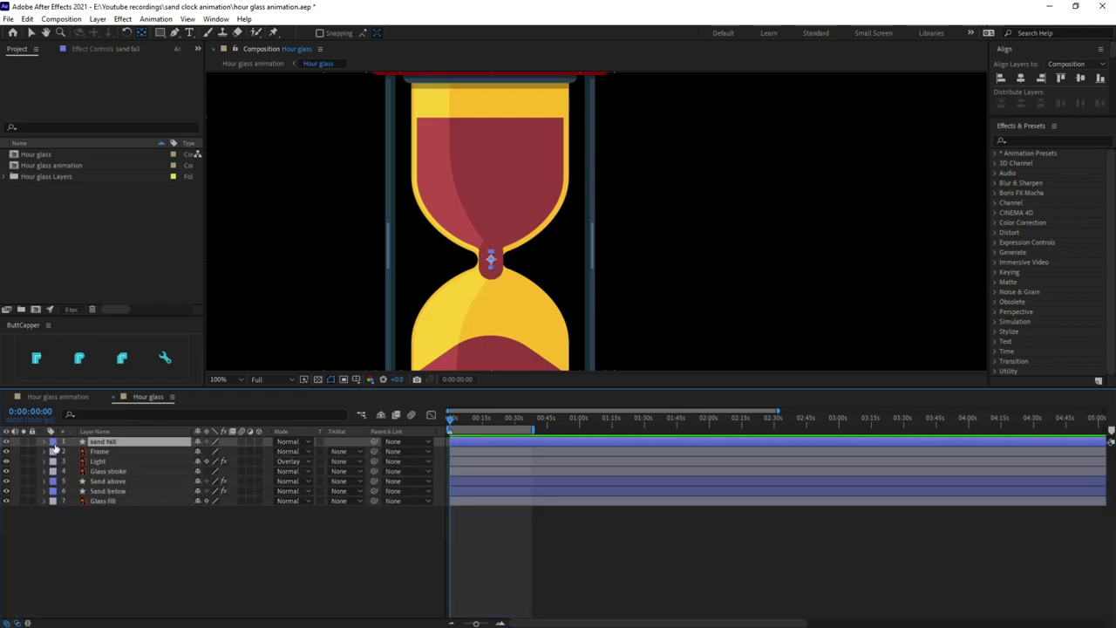
left_click_drag(122, 444, 128, 476)
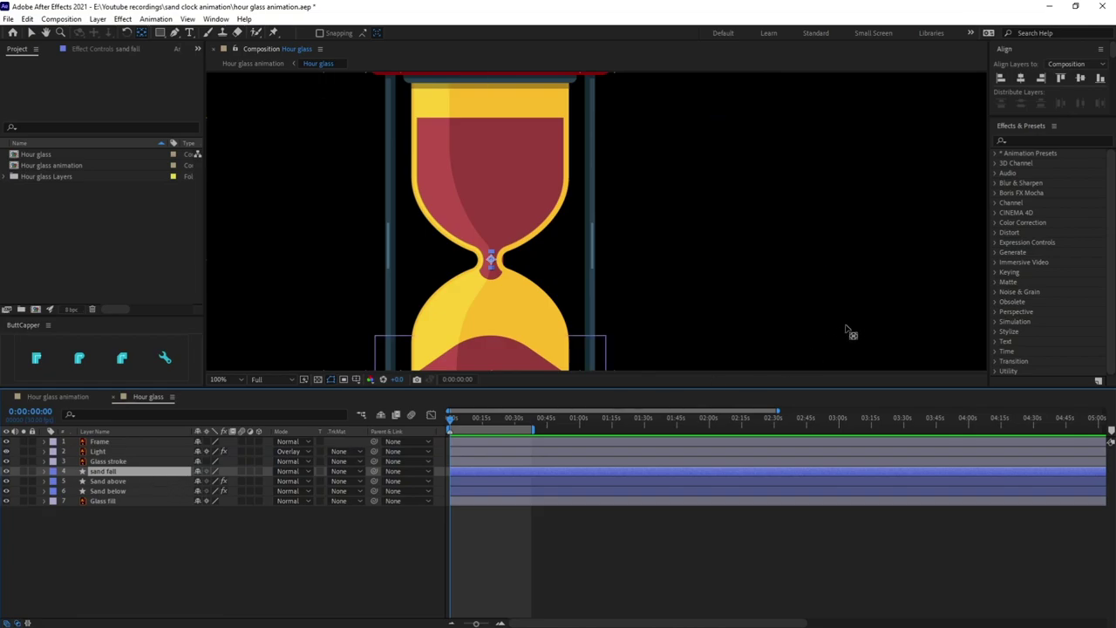
Step: Copy the Set Matte effect from the Sand above layer onto the sand fall layer
left_click(115, 482)
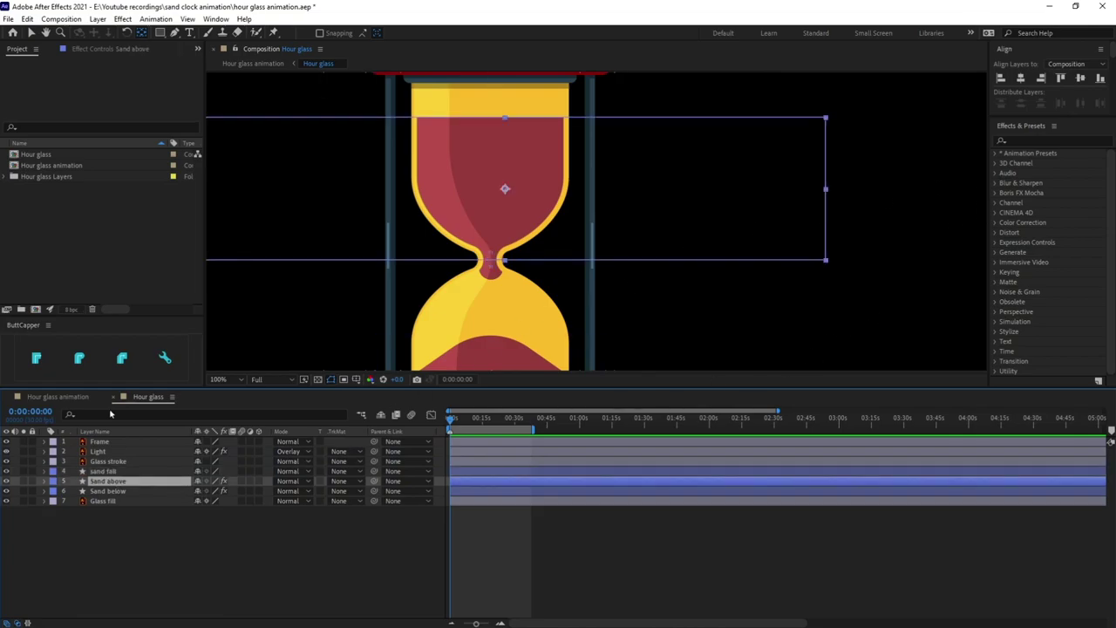
left_click(77, 51)
left_click(48, 74)
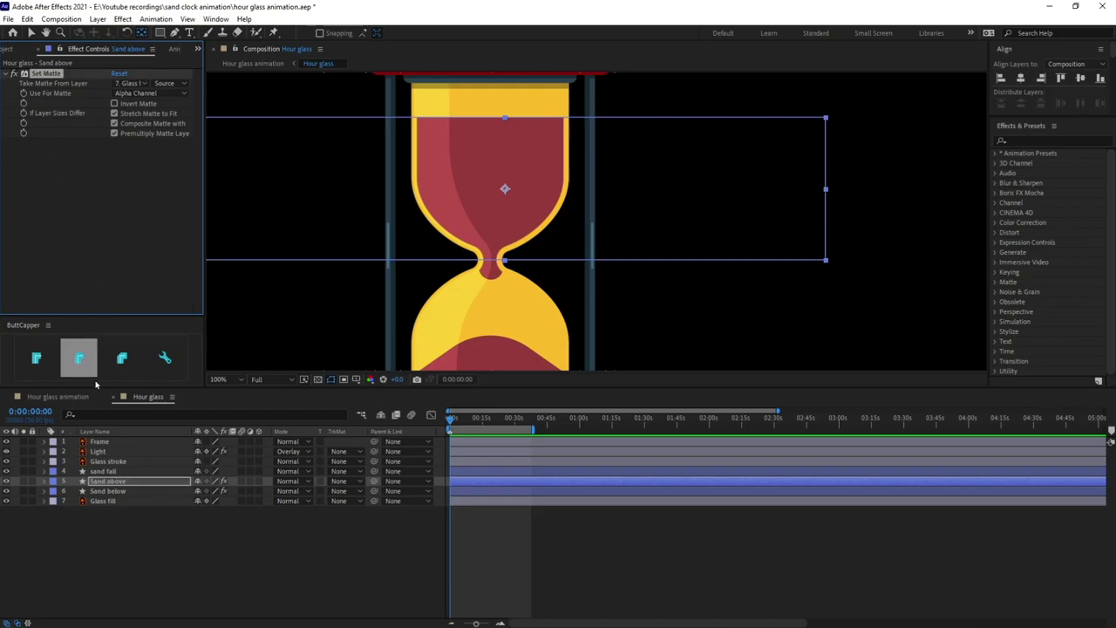
left_click(100, 472)
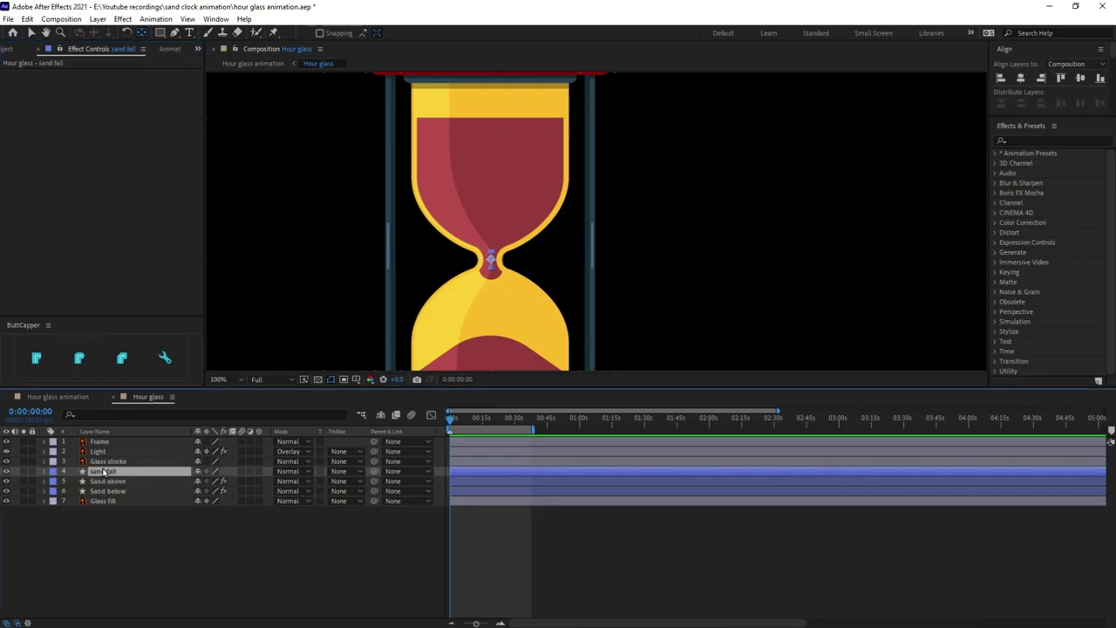
key("ctrl+v")
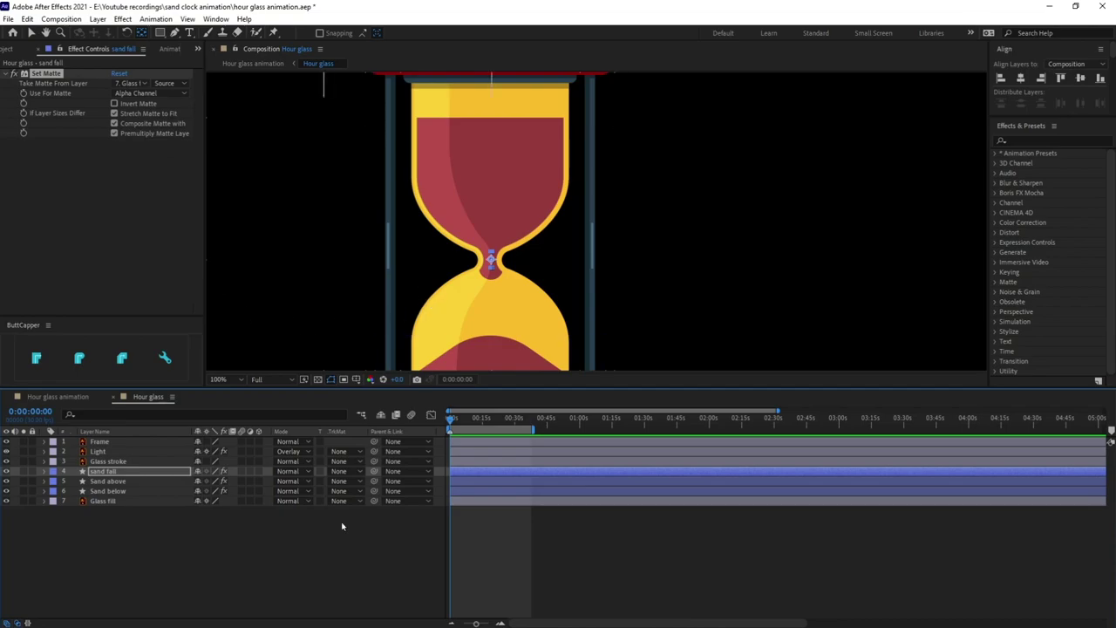
left_click(191, 577)
left_click(131, 462)
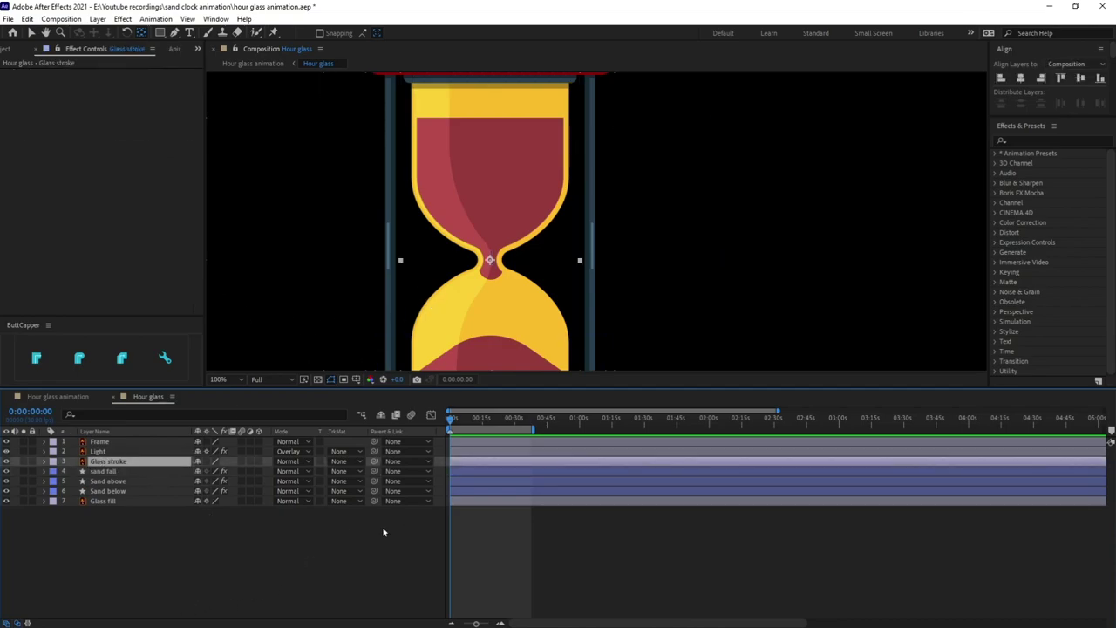
Step: Set the sand fall line's stroke width to 35 px
left_click(102, 472)
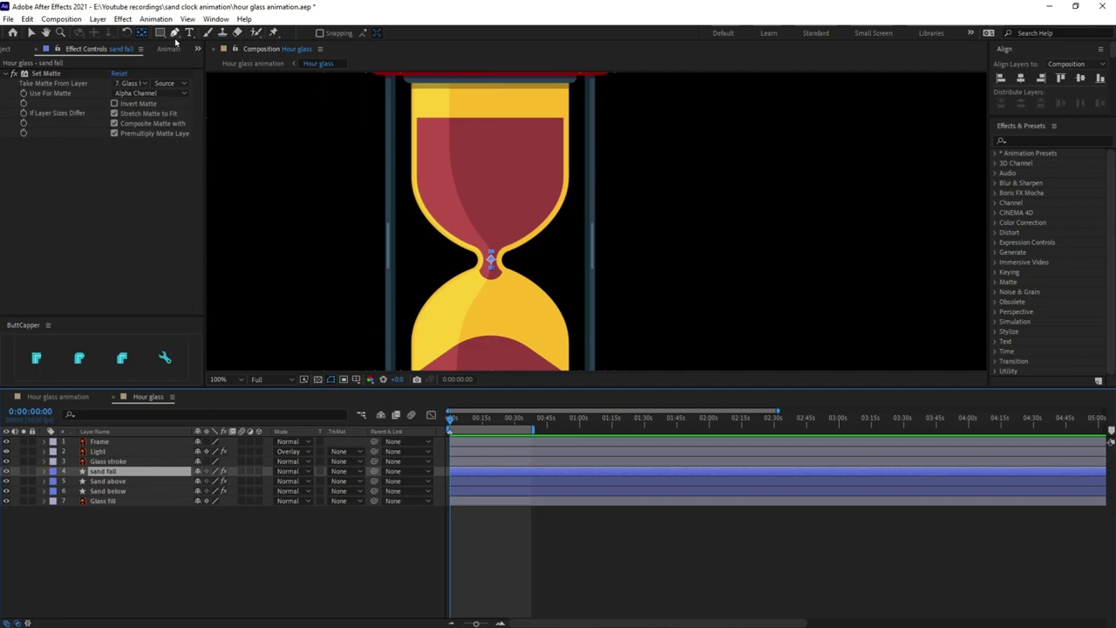
left_click(160, 33)
left_click(425, 33)
type("2")
key("Return")
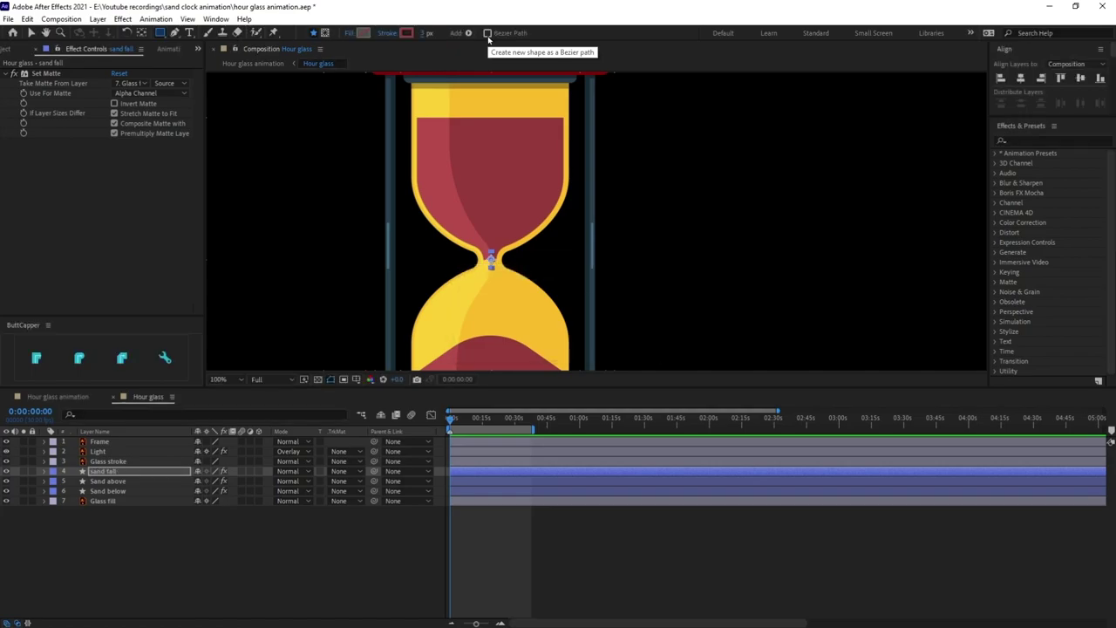
left_click(429, 33)
type("35")
key("Return")
left_click(241, 533)
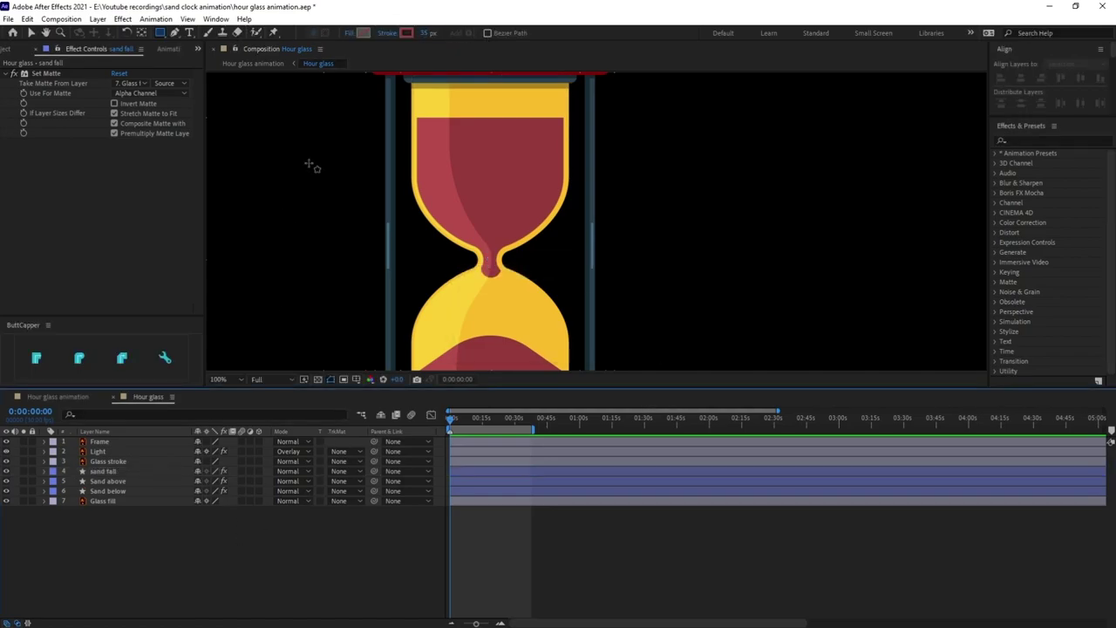
Step: Add a keyframe at 0:00:00:00 for the path of the sand fall layer's Shape 1
scroll(498, 271, "down", 2)
scroll(498, 272, "up", 2)
key("h")
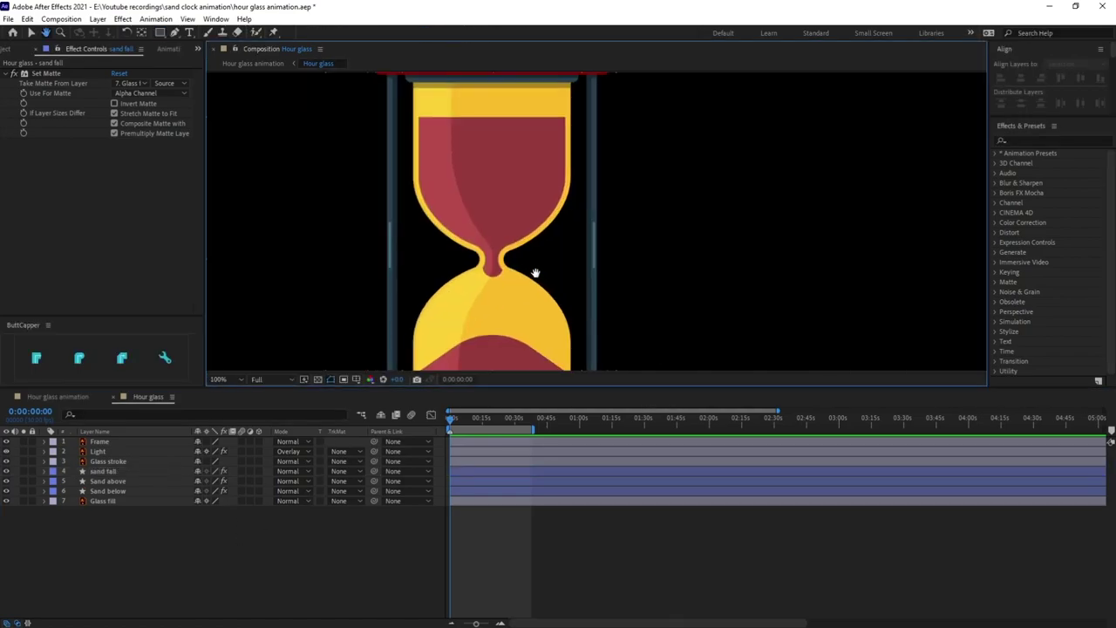
left_click_drag(516, 278, 522, 188)
left_click(103, 471)
key("q")
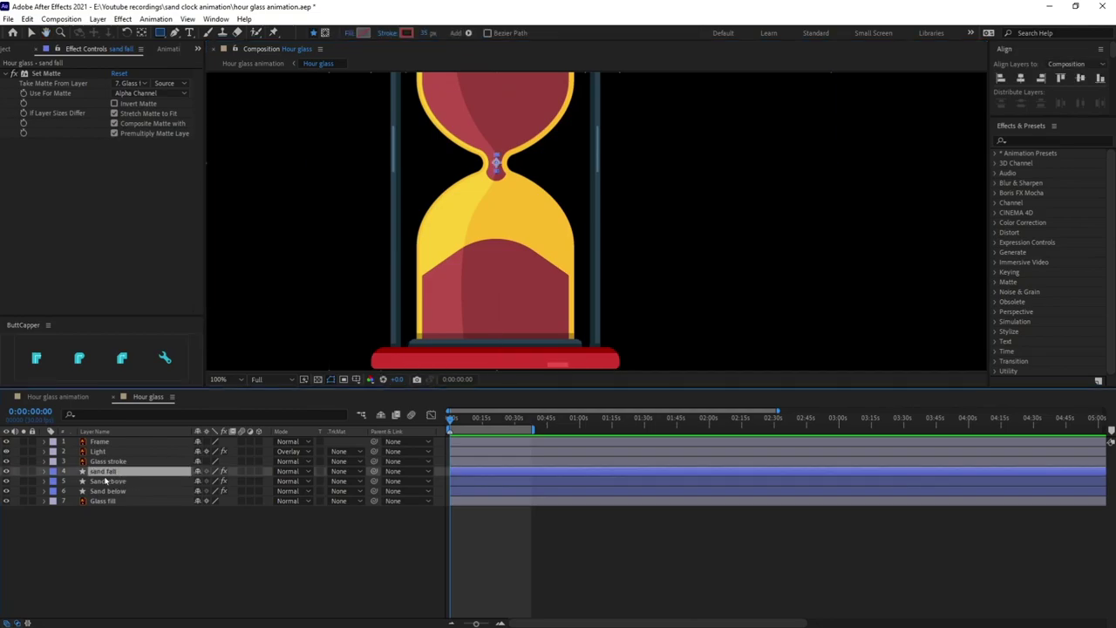
left_click(45, 472)
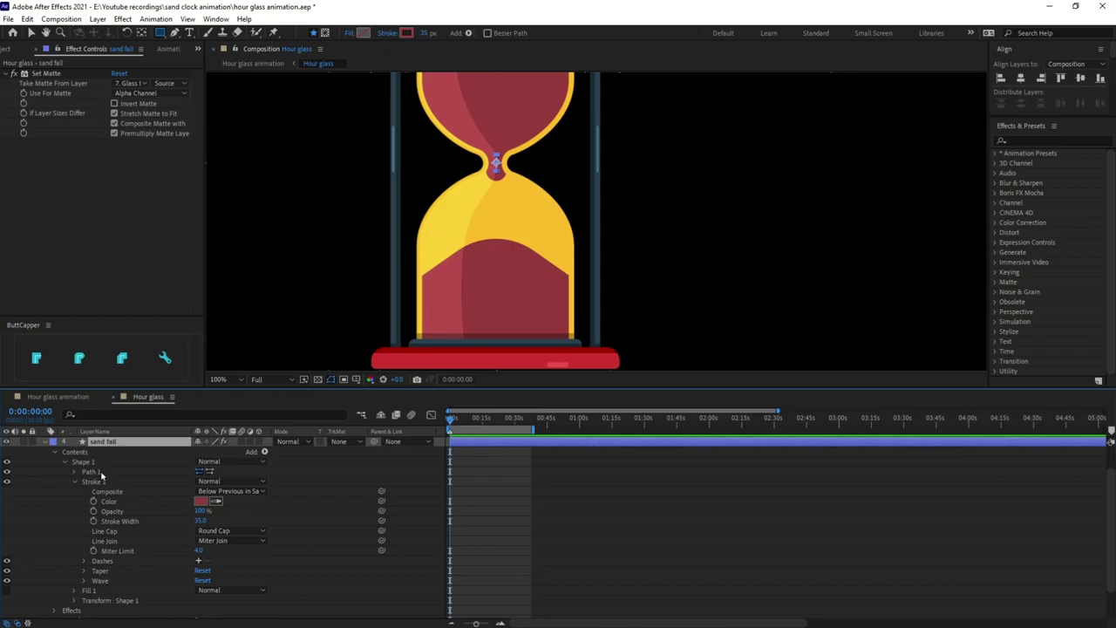
scroll(101, 481, "up", 1)
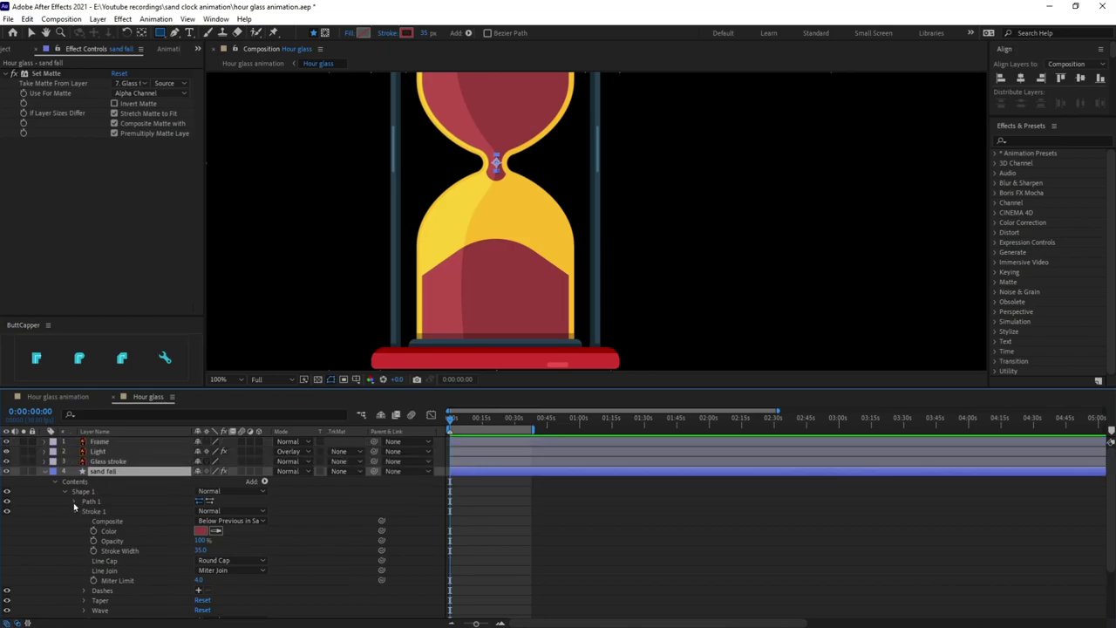
left_click(75, 502)
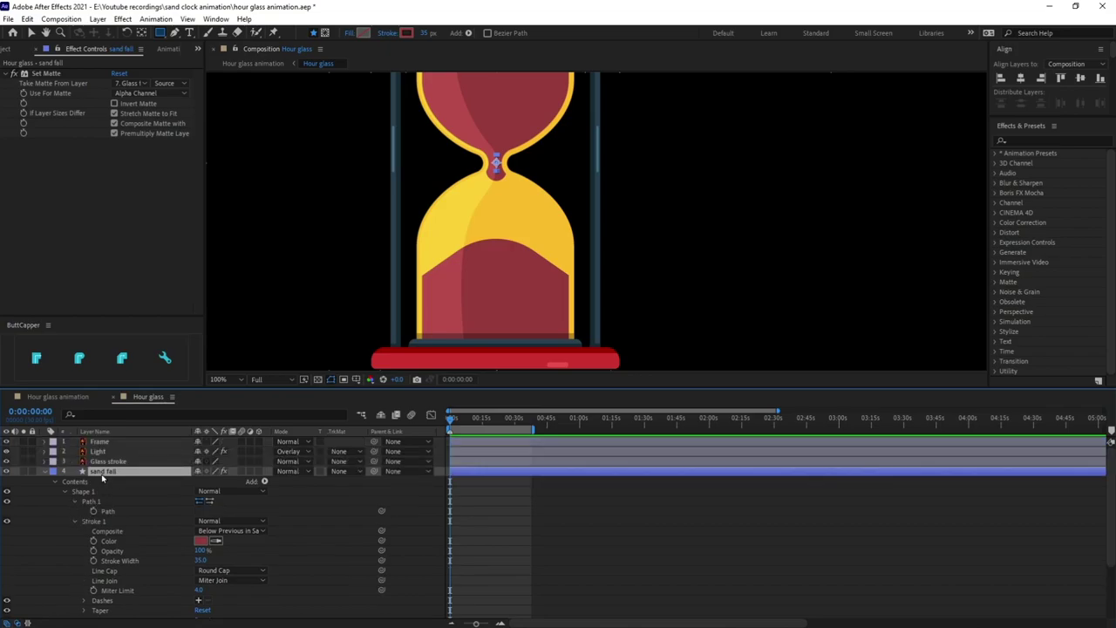
left_click(93, 512)
left_click(75, 521)
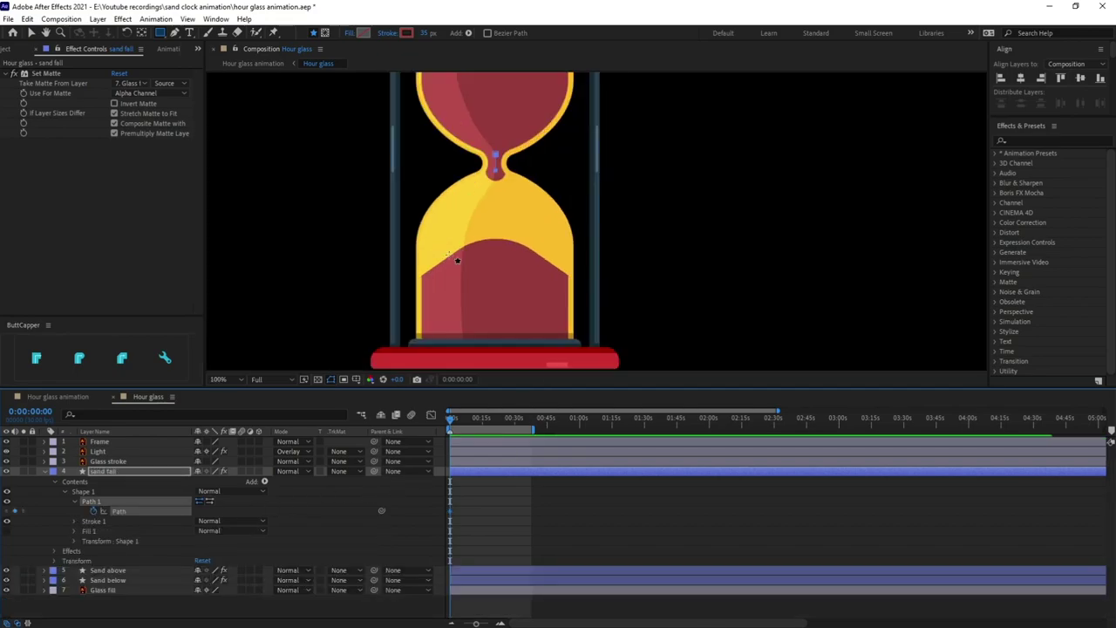
Step: At 0:00:00:20, stretch the lower end of the sand fall path straight down to the bottom of the lower glass bulb
key("h")
left_click_drag(456, 257, 452, 284)
left_click(31, 412)
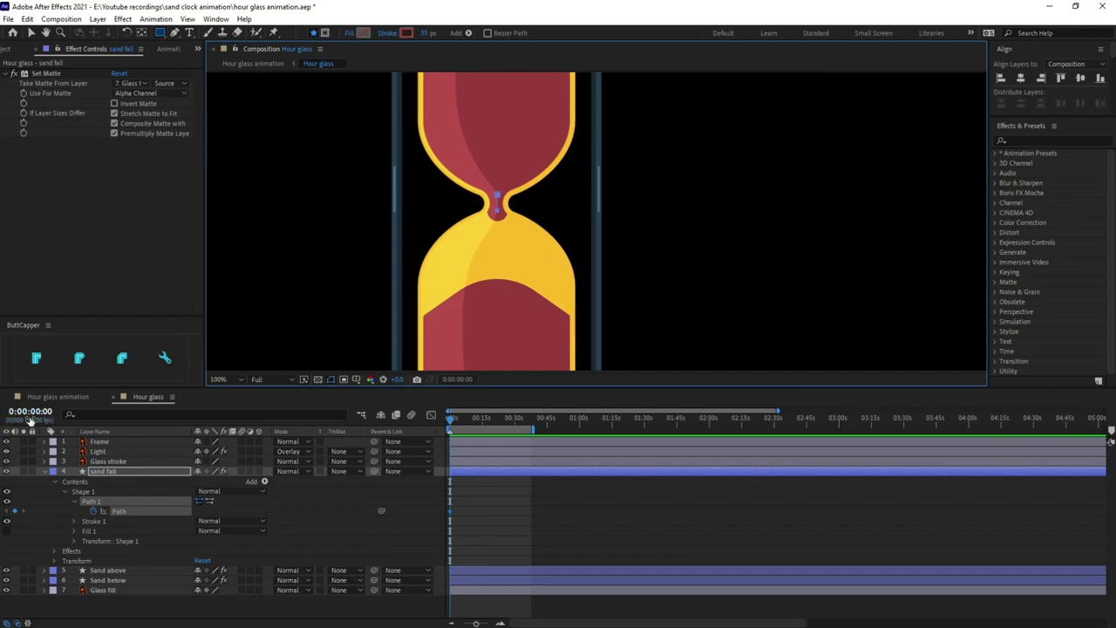
type("+")
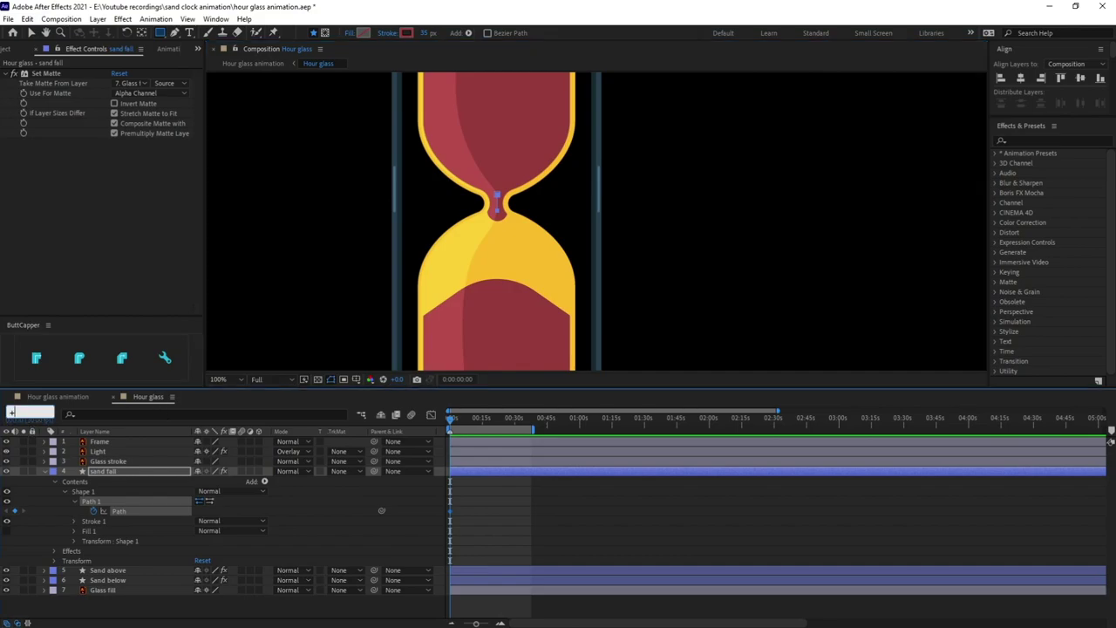
key("Return")
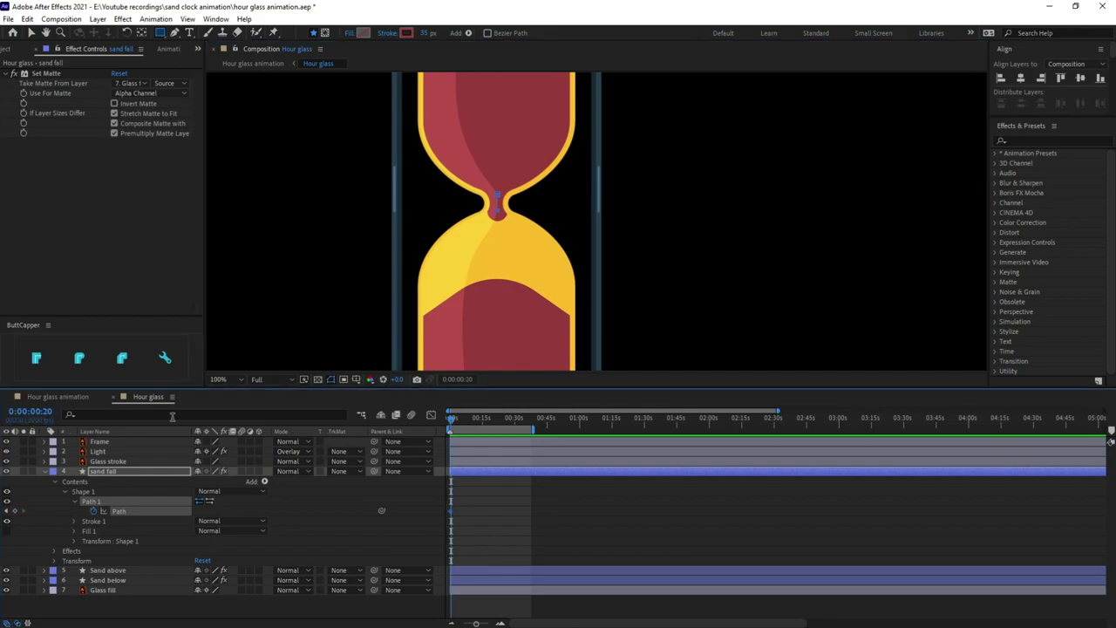
key("=")
key("=")
key("=")
key("=")
key("=")
scroll(581, 258, "down", 1)
scroll(556, 219, "up", 1)
left_click_drag(526, 232, 533, 222)
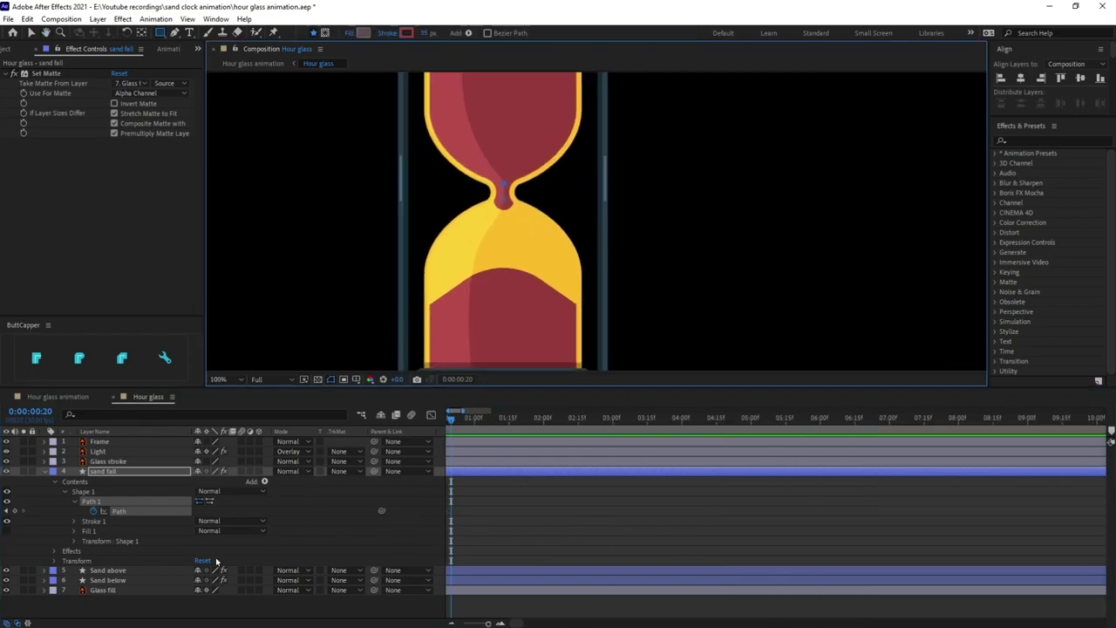
left_click(117, 493)
left_click(113, 503)
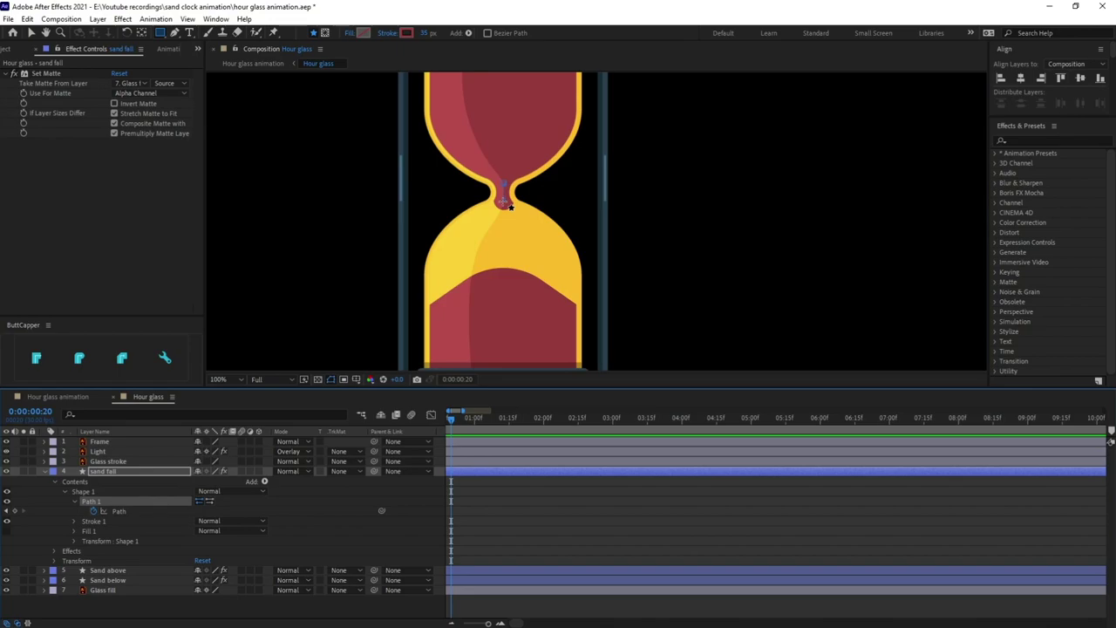
key("v")
left_click_drag(504, 201, 504, 288)
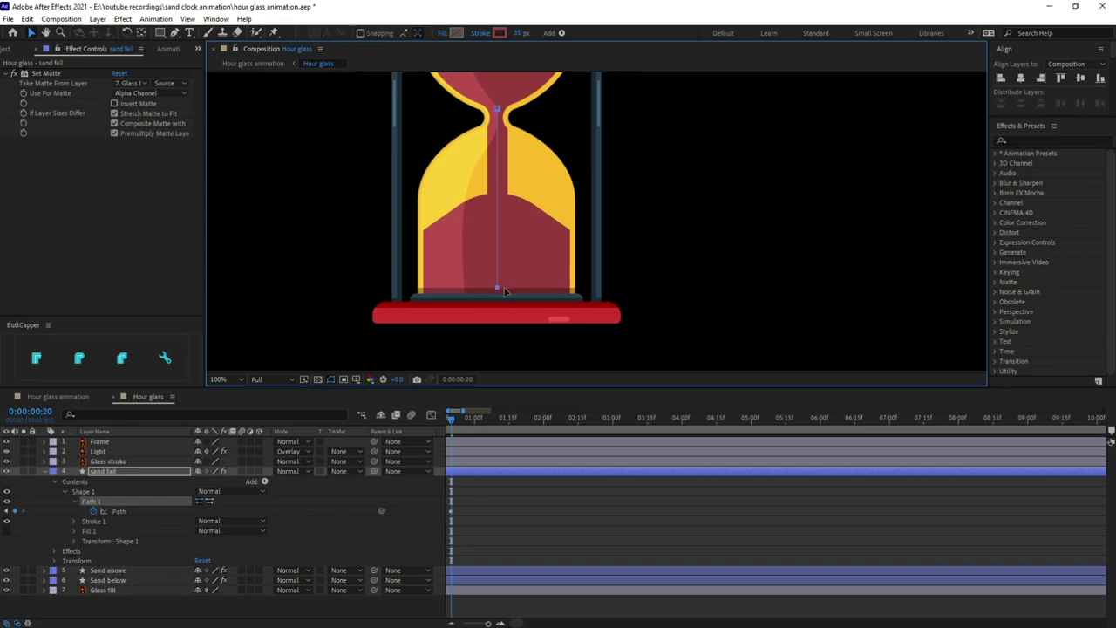
scroll(518, 267, "up", 3)
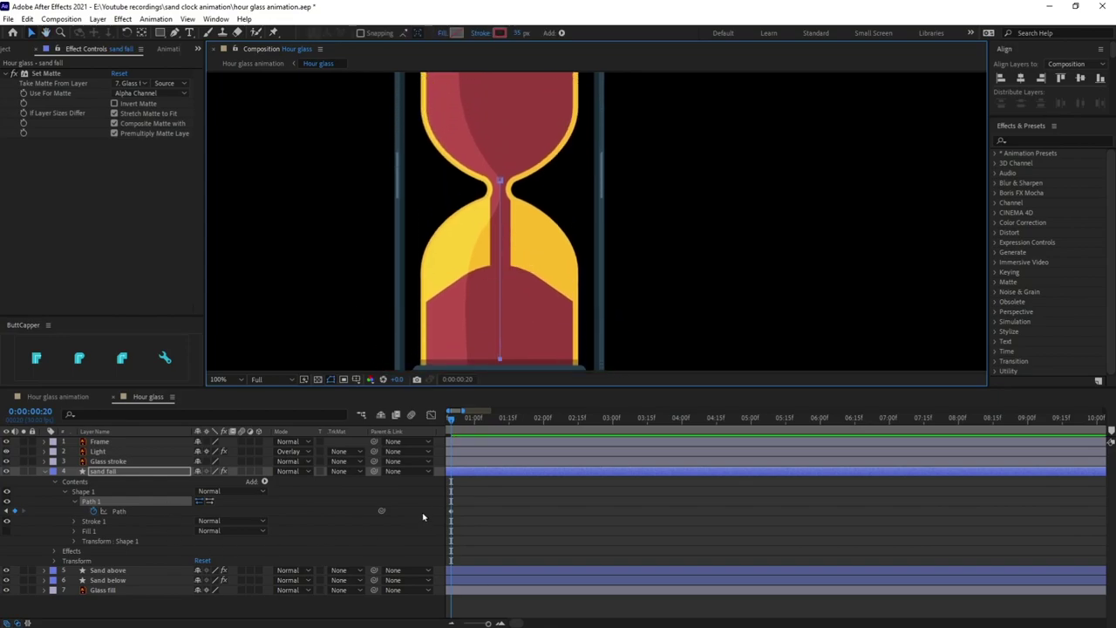
Step: At 0:00:00:00, shorten the sand fall path by pulling its lower end up into the neck, and apply Easy Ease to both path keyframes
left_click_drag(453, 423, 394, 419)
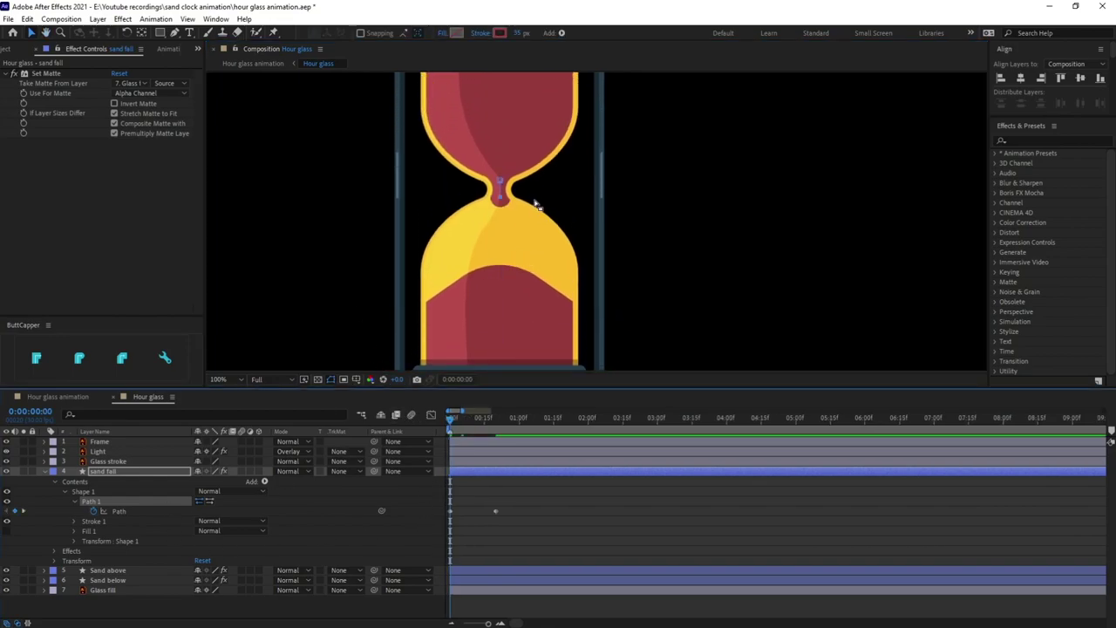
left_click(101, 493)
left_click(102, 502)
left_click_drag(503, 202, 500, 184)
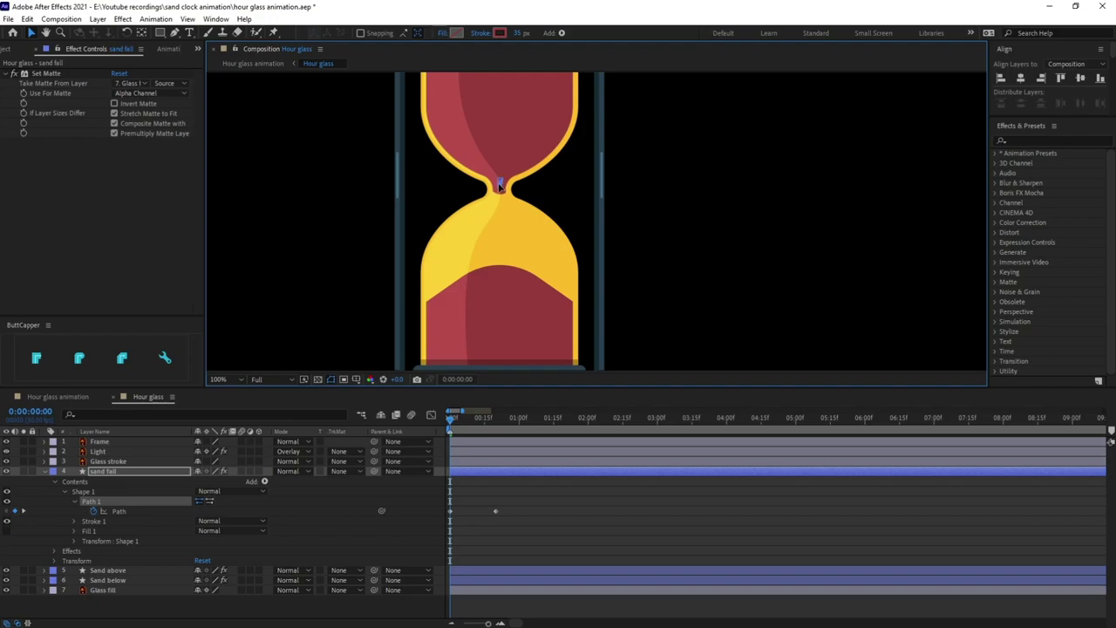
left_click_drag(499, 518, 456, 521)
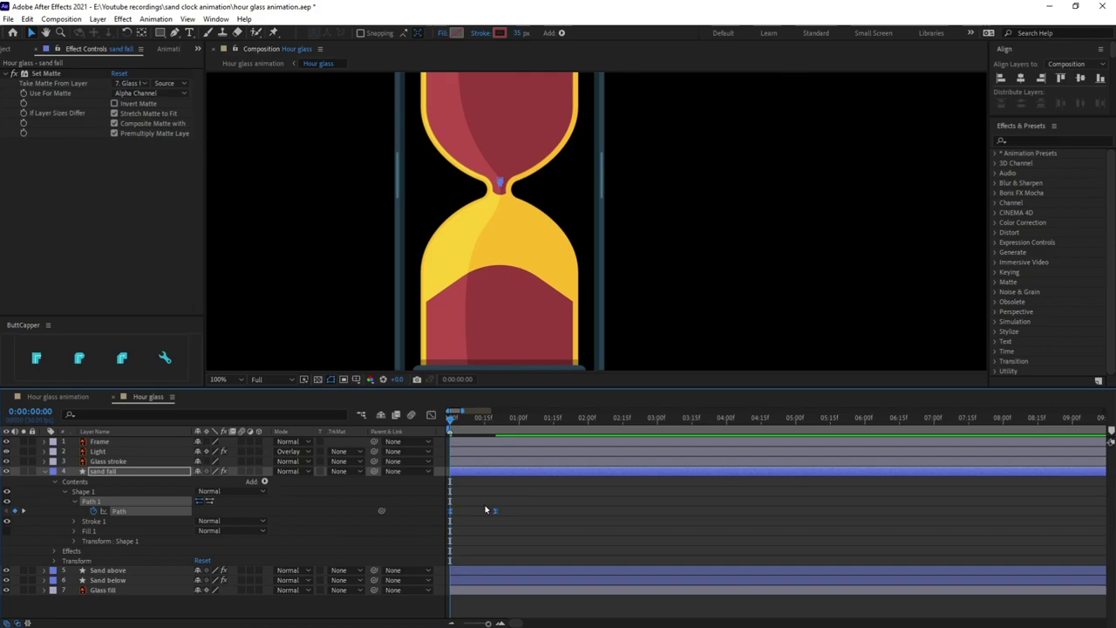
left_click(560, 522)
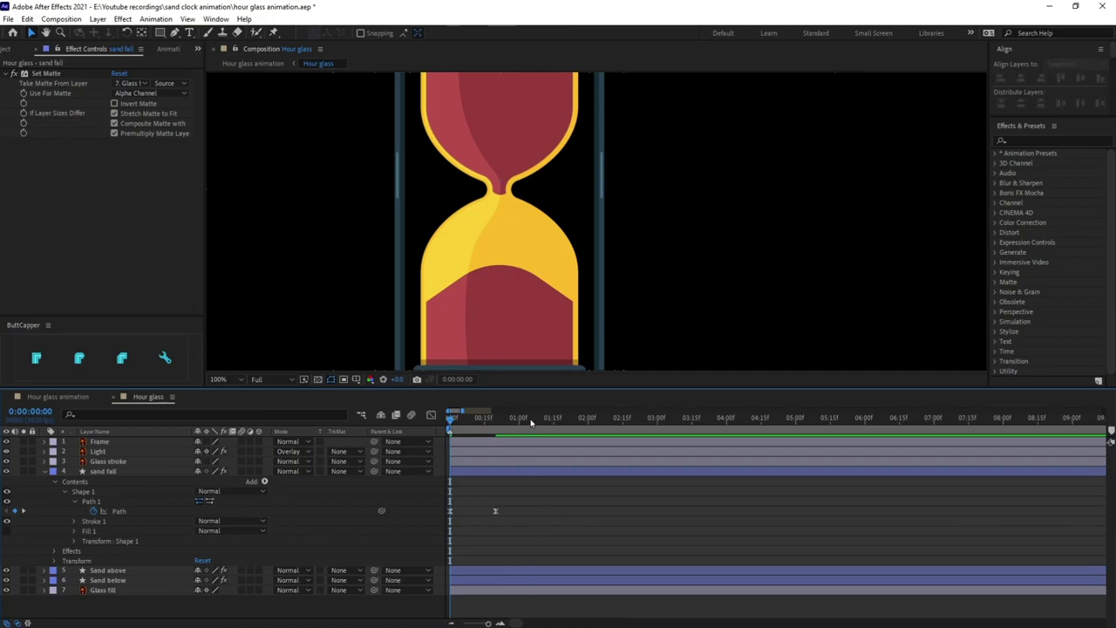
Step: End the work area just past the 1-second mark and return the time indicator to 0:00:00:00
left_click(530, 419)
key("n")
left_click_drag(531, 420, 450, 421)
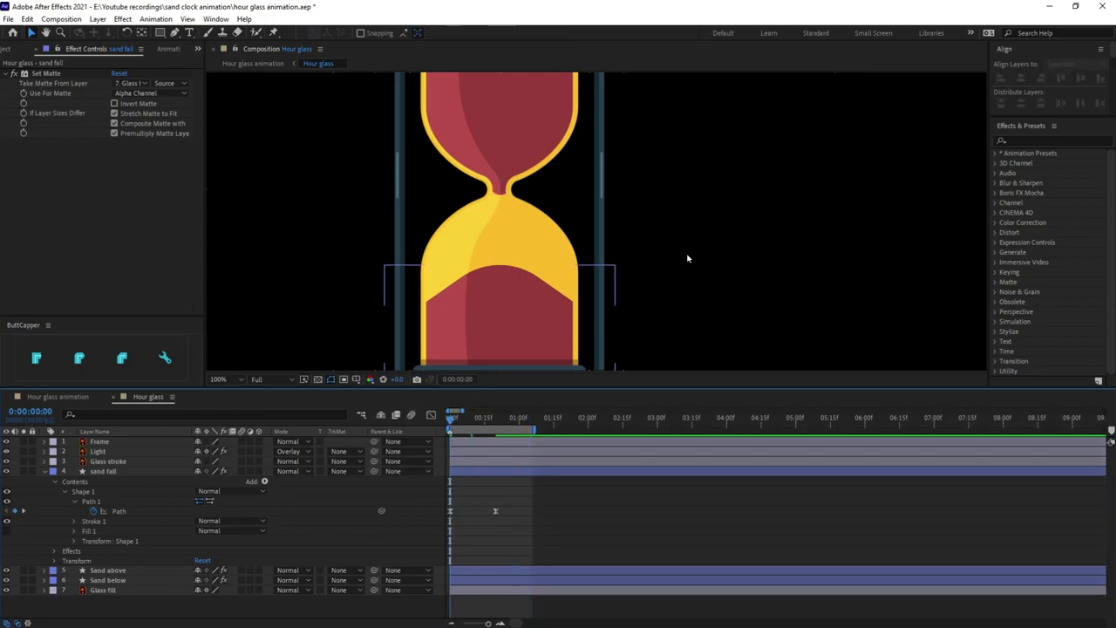
key("comma")
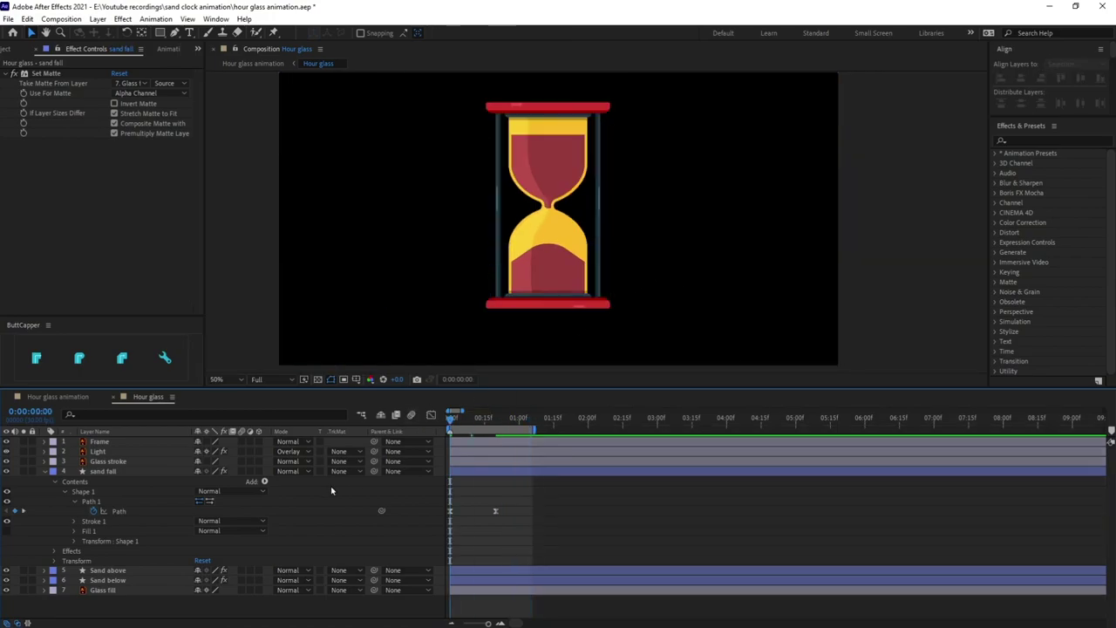
Step: Hide the Sand below layer and preview the falling-sand animation from 0:00:00:00
left_click(120, 580)
left_click(6, 580)
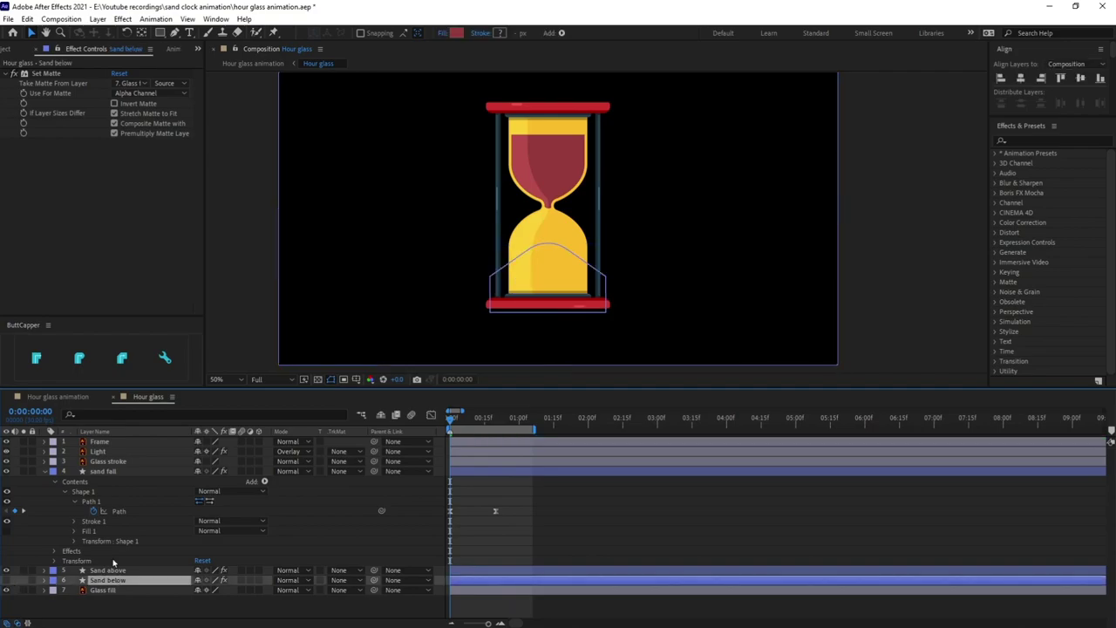
key("space")
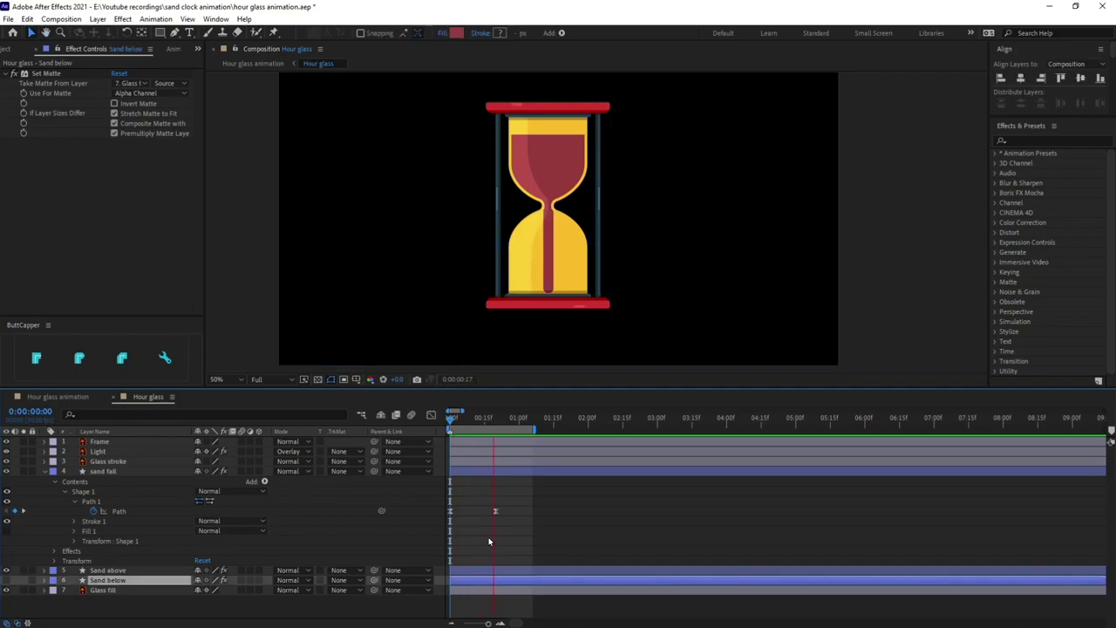
key("space")
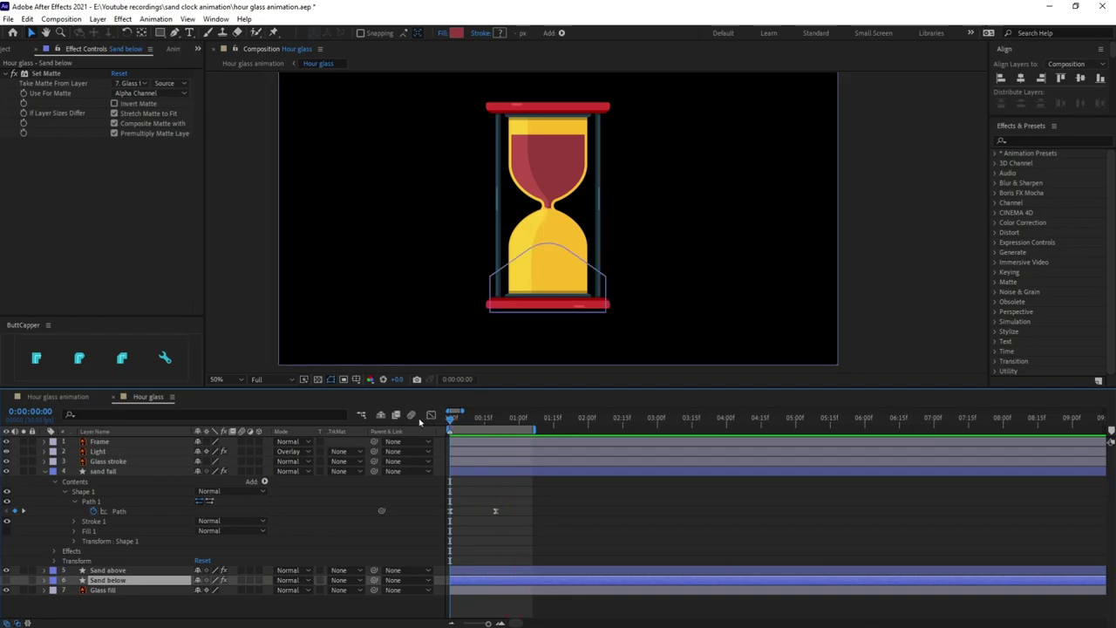
key("space")
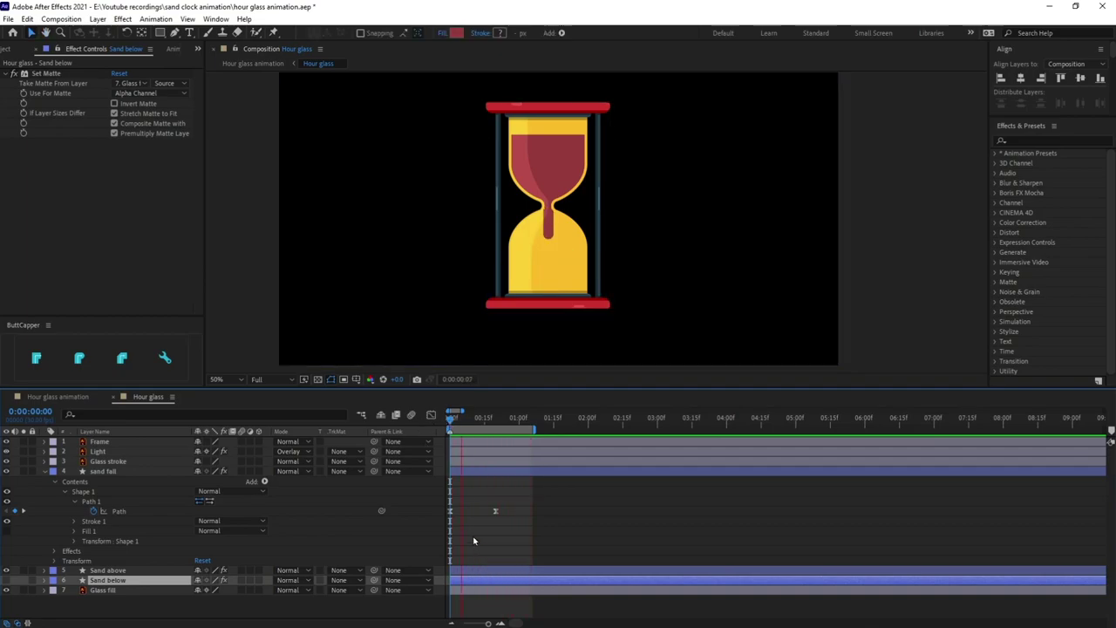
left_click(473, 538)
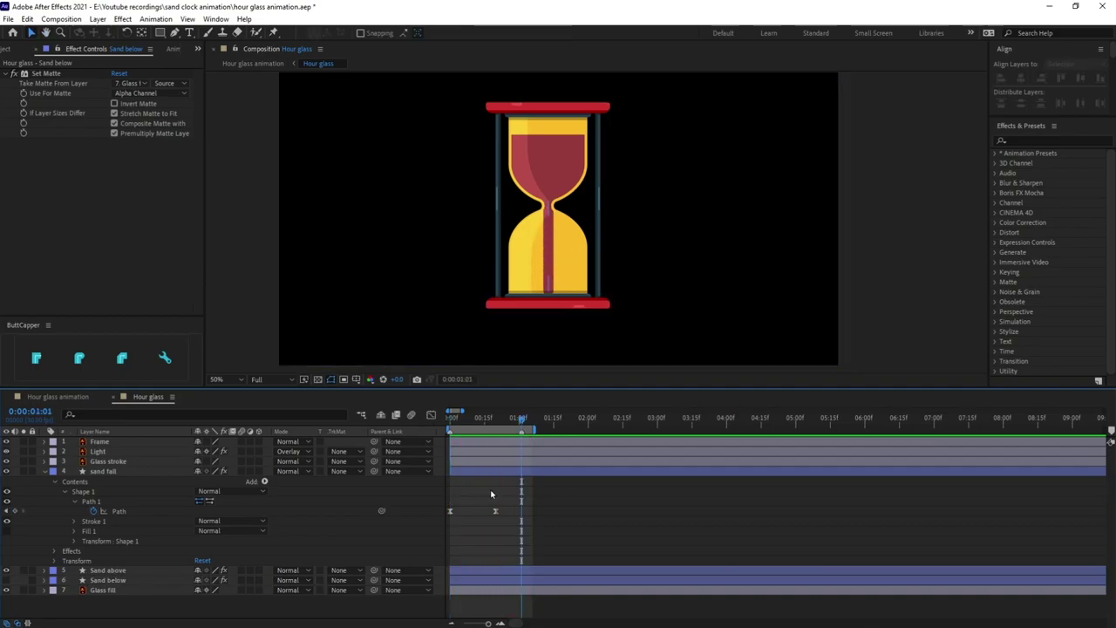
Step: Expand the Sand above and Sand below layers together down to Path 1 inside their Group 1 contents
left_click(135, 572)
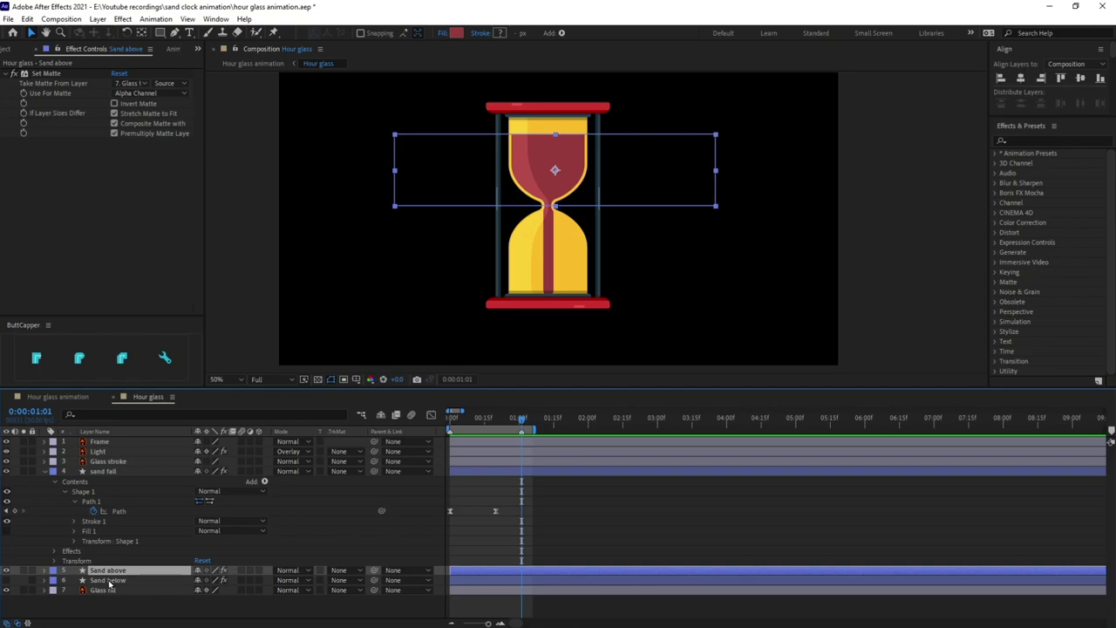
left_click(109, 581, "ctrl")
left_click(45, 571)
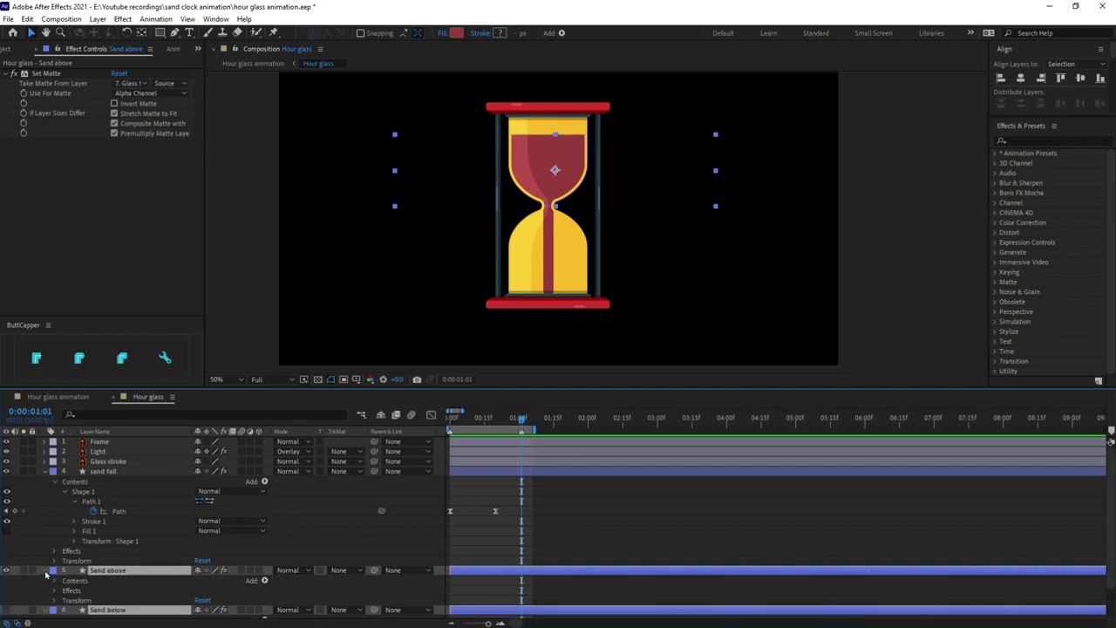
left_click(55, 581)
scroll(84, 582, "down", 1)
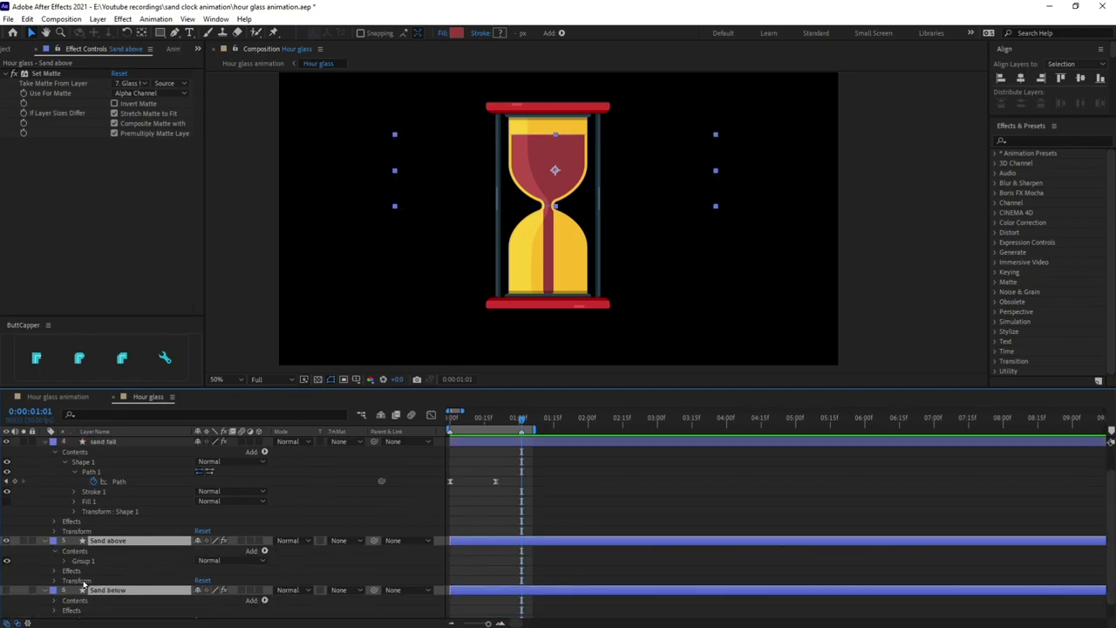
left_click(62, 562)
scroll(61, 576, "down", 1)
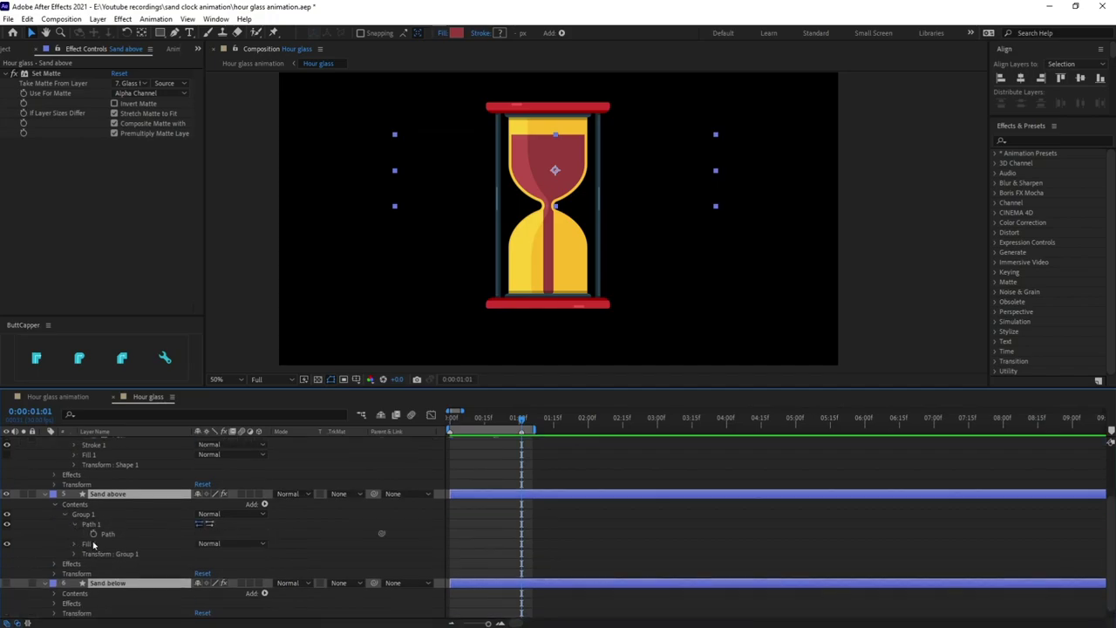
left_click(55, 584)
scroll(137, 564, "down", 1)
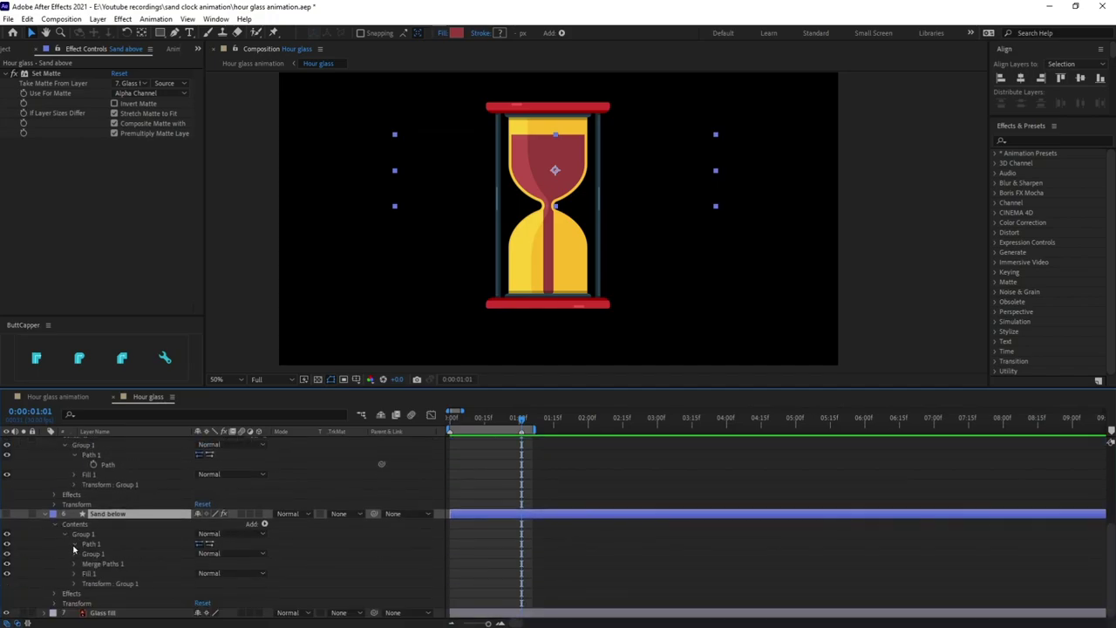
Step: Extend the end of the work area to just past 0:00:03:15
scroll(74, 547, "up", 3)
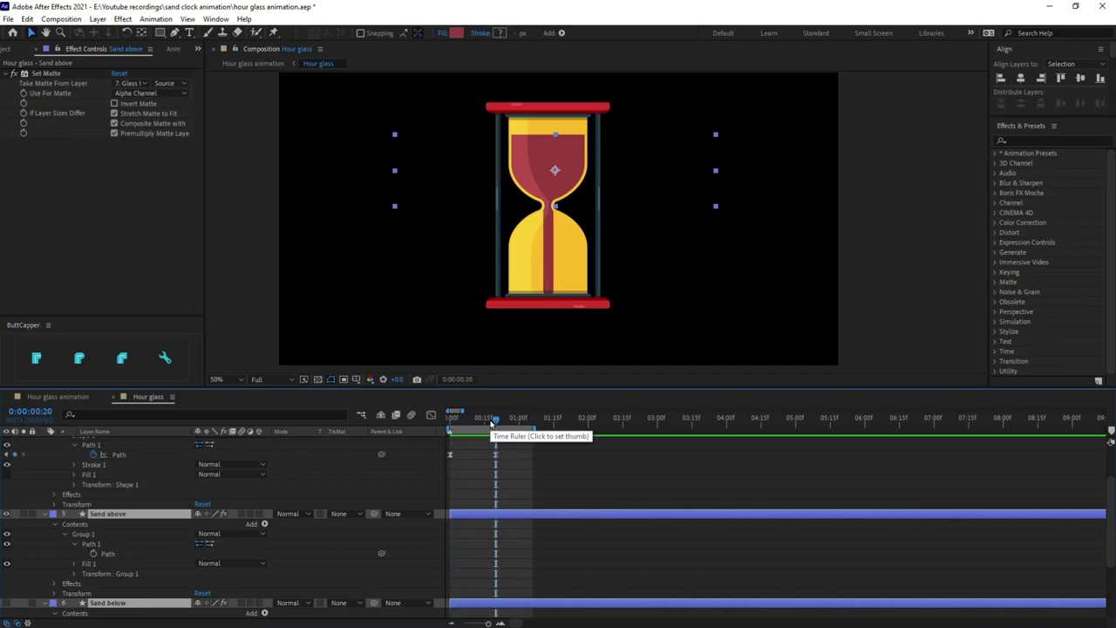
left_click_drag(534, 430, 694, 430)
left_click(553, 472)
scroll(552, 478, "down", 3)
scroll(552, 478, "up", 4)
Step: Return to 0:00:00:00 and add a keyframe for the path of the Sand above layer
left_click(500, 421)
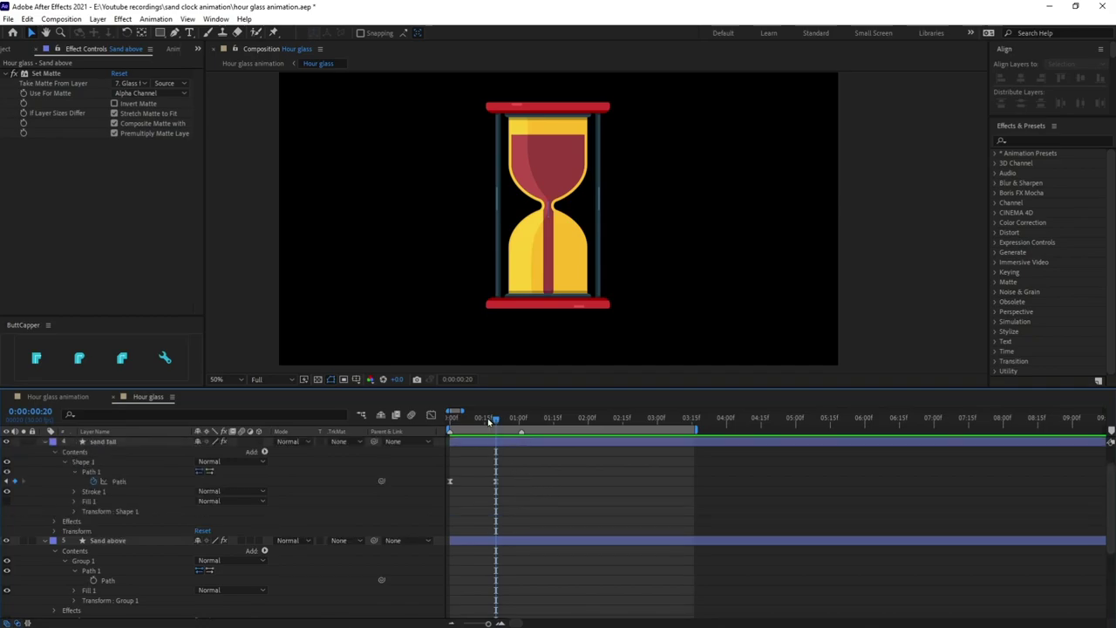
key("space")
left_click(113, 542)
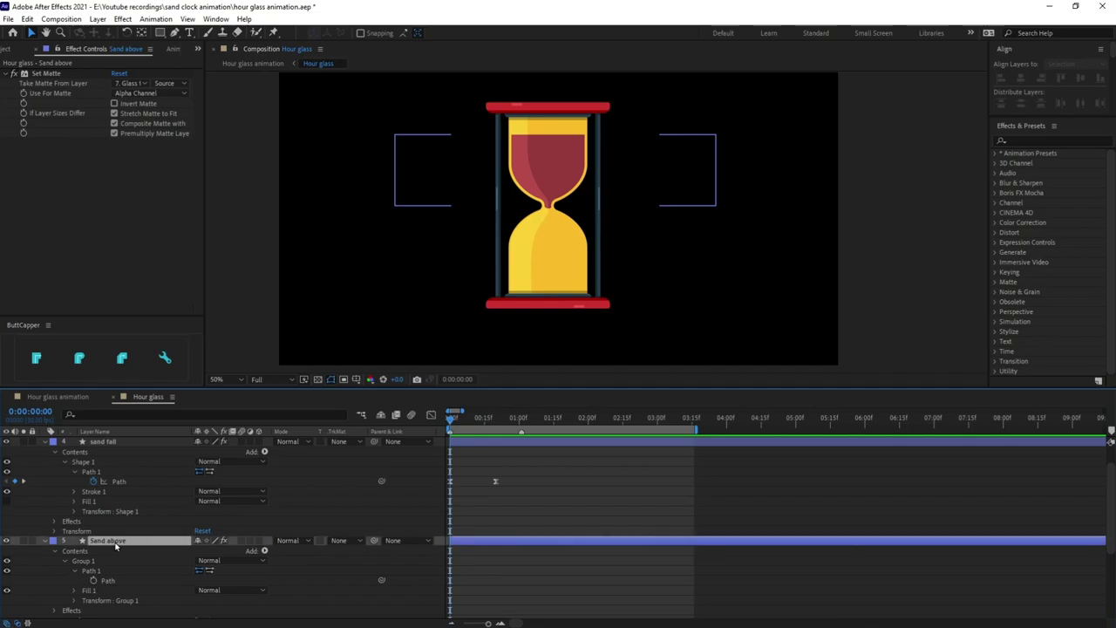
left_click(119, 571)
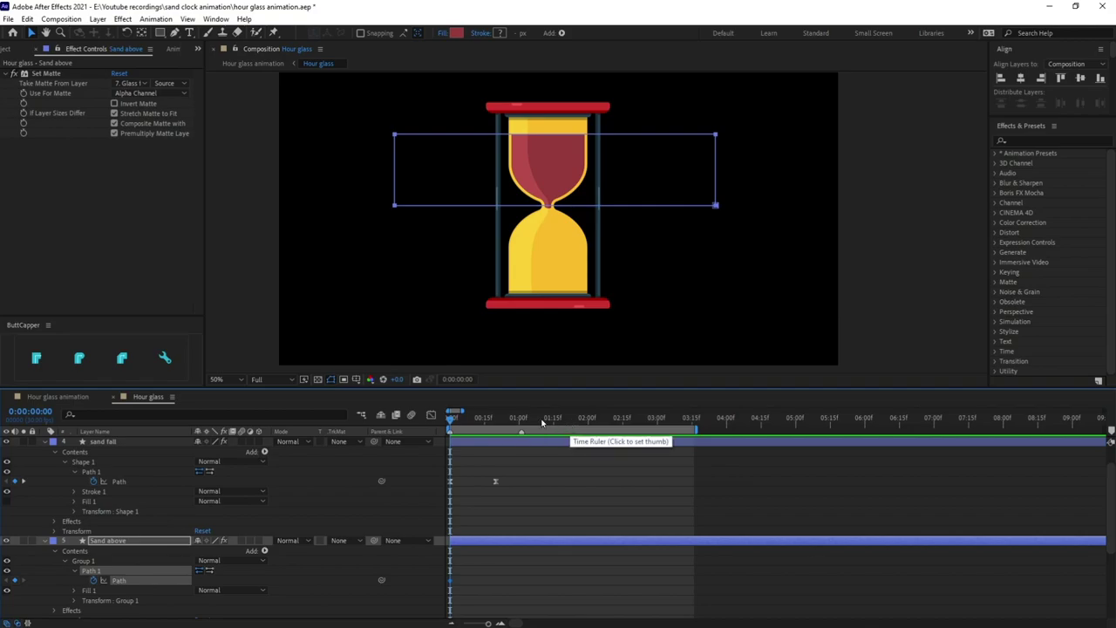
Step: Move the time indicator to 0:00:02:00 and advance it another 60 frames to 0:00:04:00
left_click(17, 415)
type("200")
key("Return")
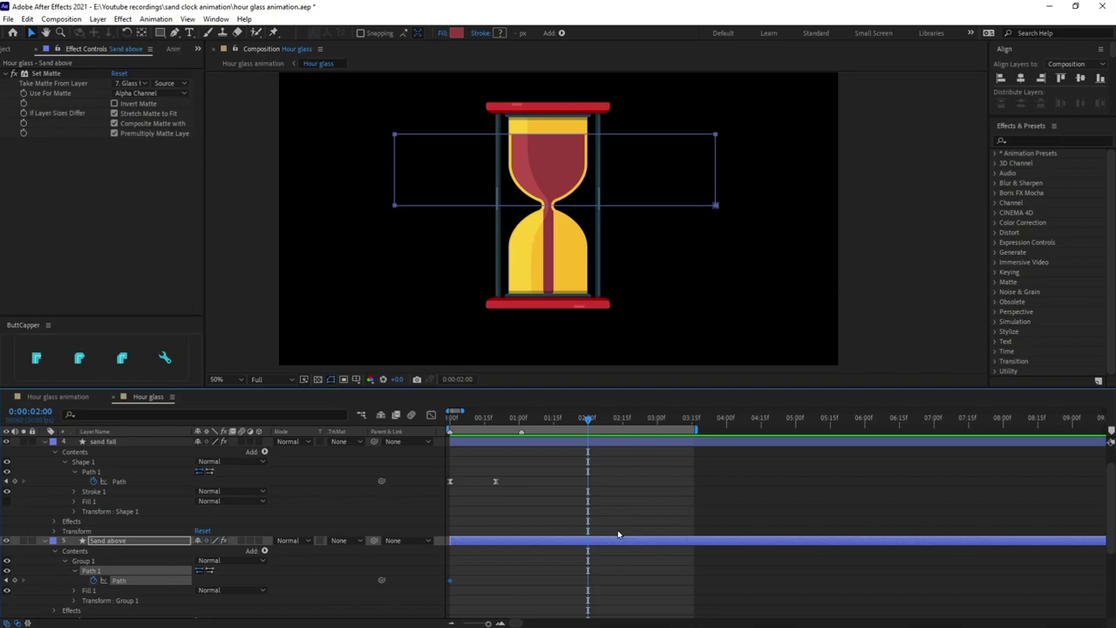
left_click(39, 413)
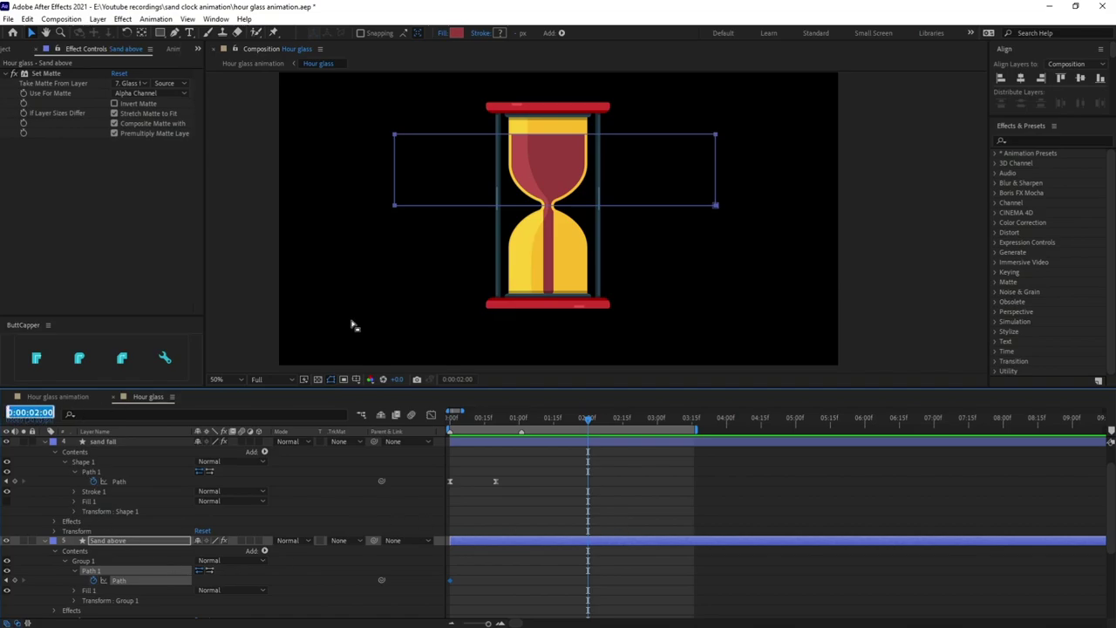
type("60")
key("Return")
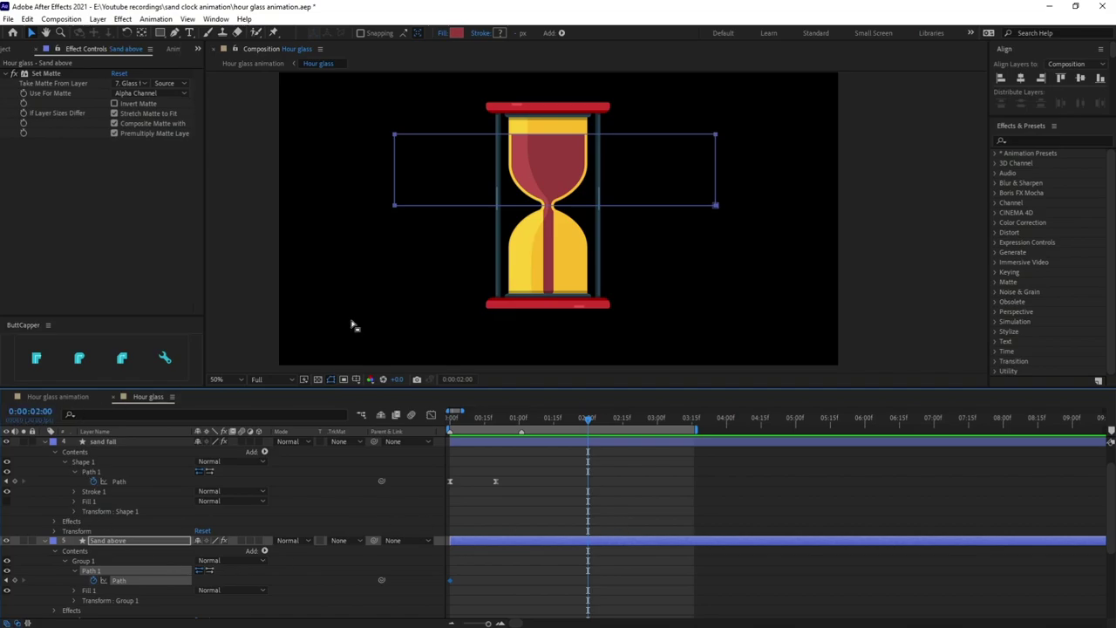
left_click(44, 413)
type("+60")
key("Return")
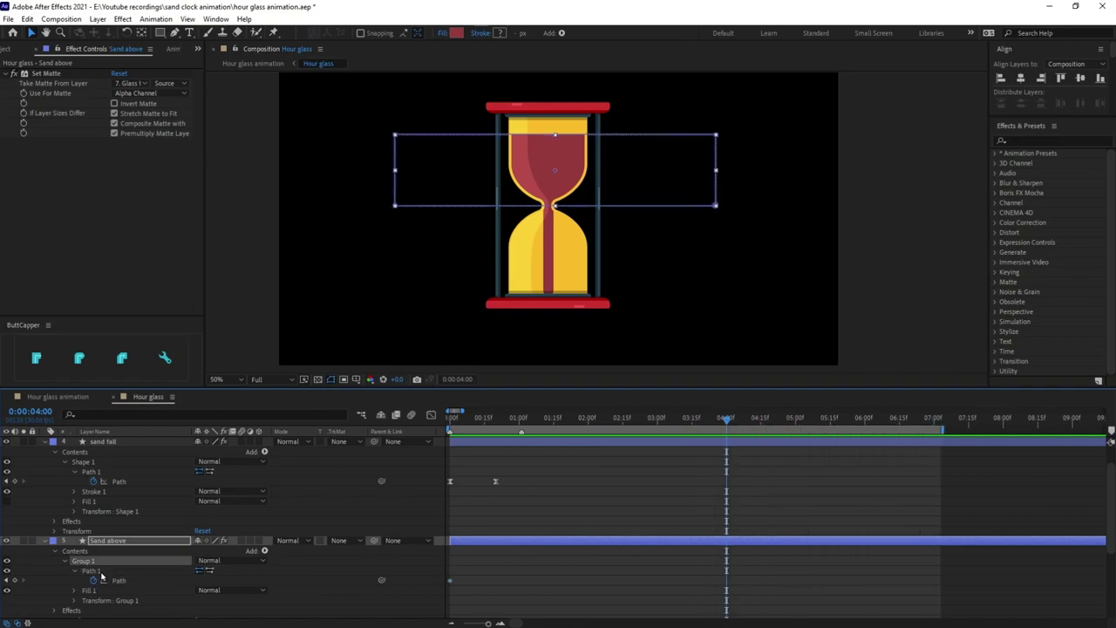
Step: At 0:00:04:00, free-transform the Sand above path, placing its anchor at the neck and shrinking the rectangle down around it
left_click_drag(361, 113, 757, 246)
double_click(661, 207)
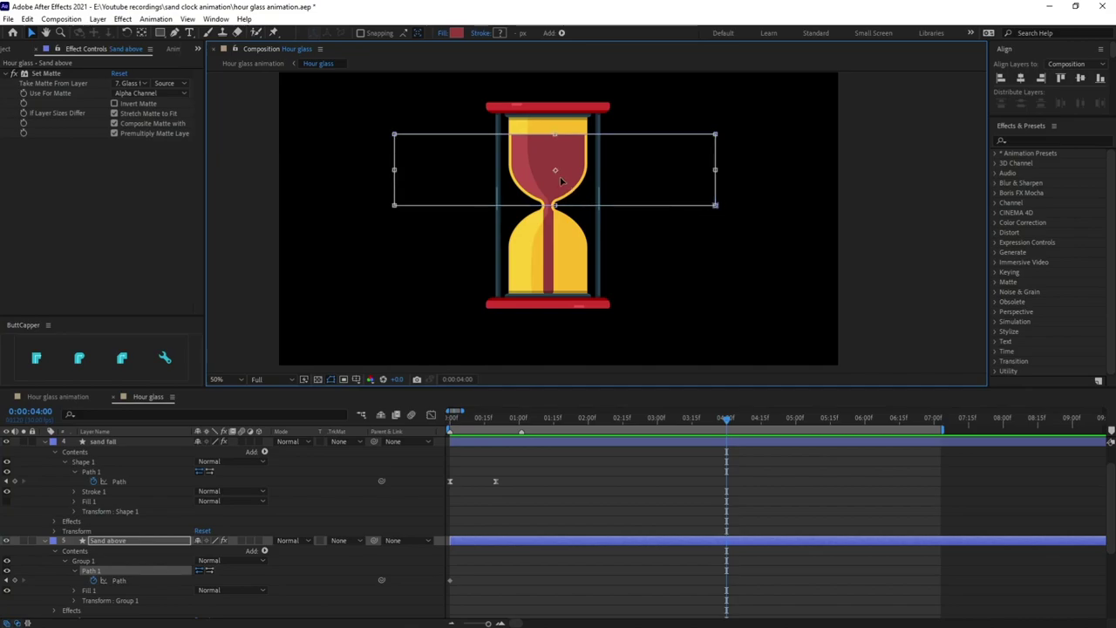
left_click_drag(556, 174, 548, 208)
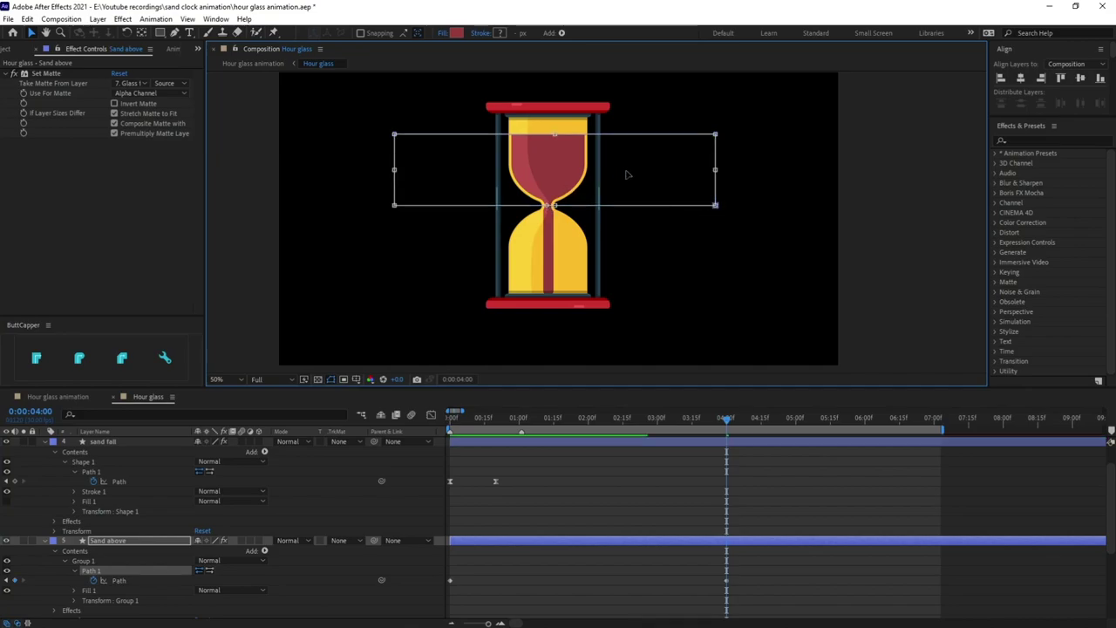
left_click_drag(715, 135, 464, 235)
scroll(411, 209, "up", 1)
left_click_drag(332, 206, 610, 207)
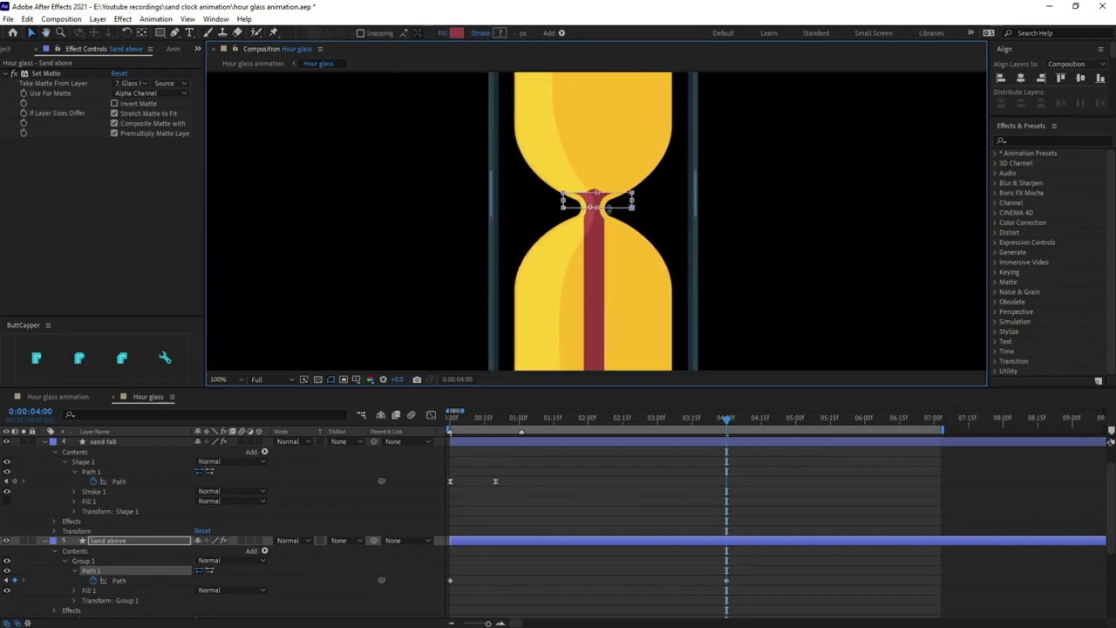
Step: Shrink and reposition the Sand above path further so the small rectangle only spans the glass neck
scroll(609, 206, "up", 4)
mouse_move(574, 251)
left_mouse_down()
mouse_move(544, 252)
mouse_move(559, 255)
left_mouse_up()
left_click_drag(694, 195, 538, 246)
left_click_drag(462, 253, 605, 260)
scroll(705, 499, "down", 1)
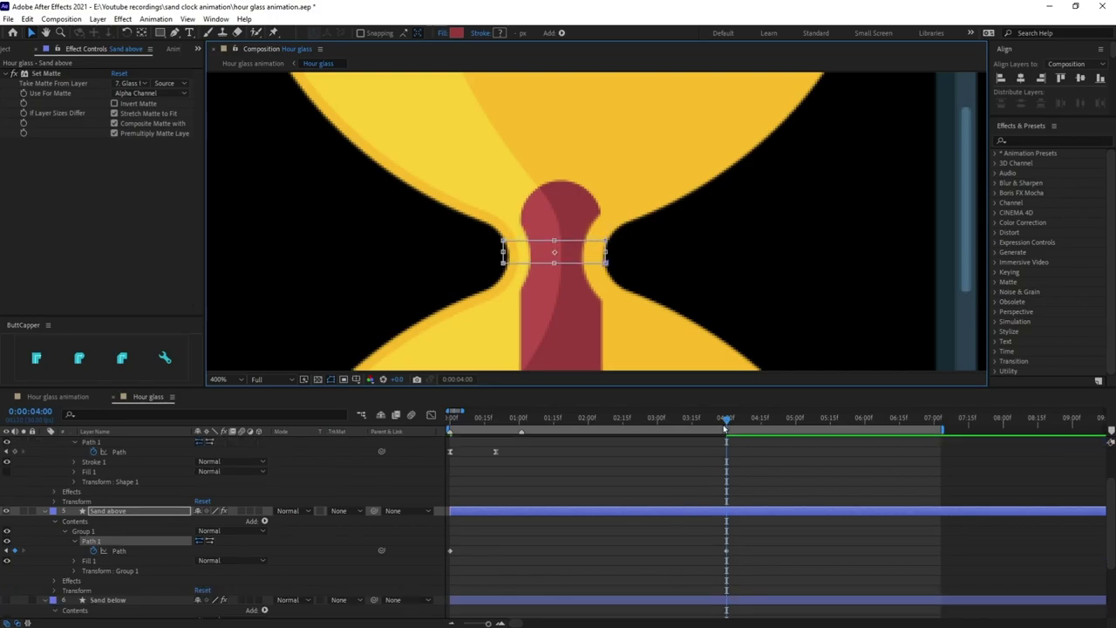
Step: At 0:00:04:00, lower the upper end of the sand fall path into the middle of the neck
left_click(493, 421)
left_click_drag(719, 419, 727, 420)
scroll(104, 474, "up", 3)
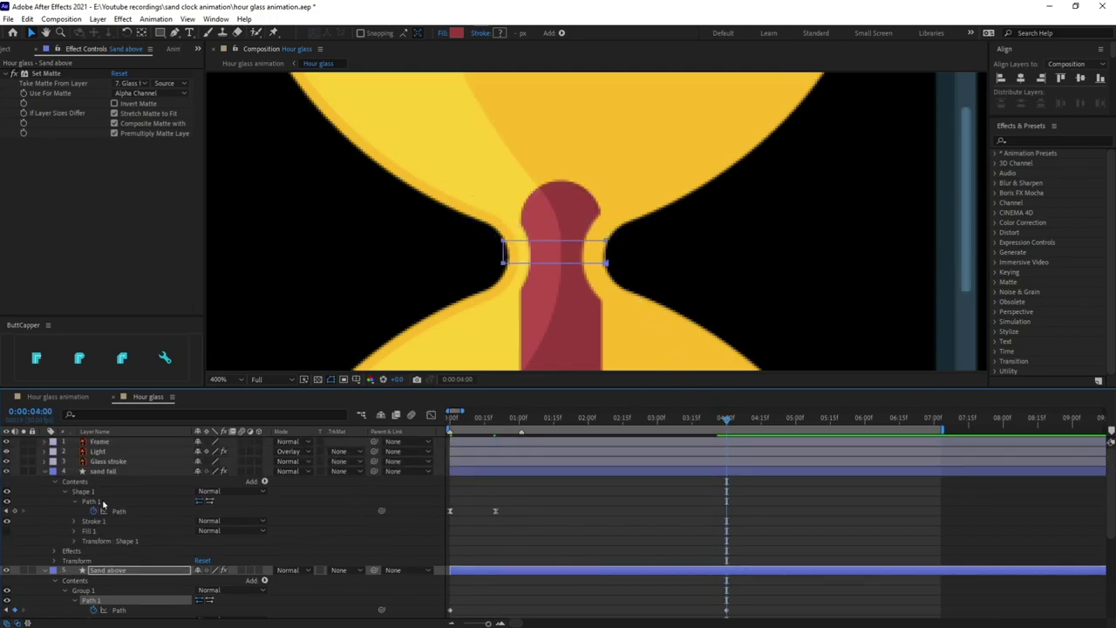
left_click(102, 503)
left_click_drag(561, 221, 561, 266)
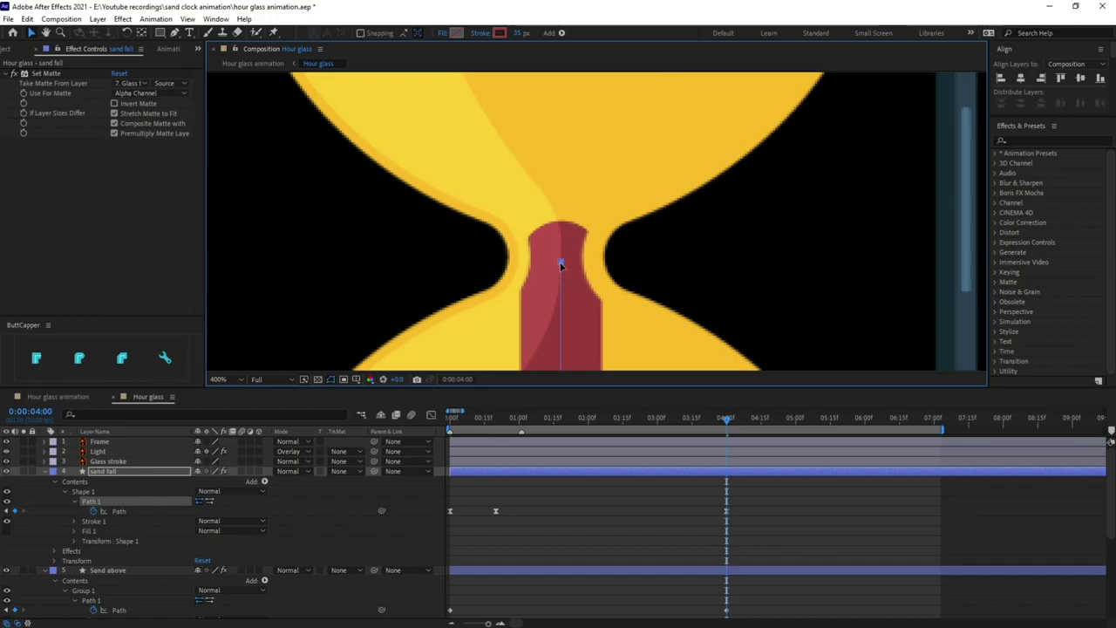
Step: Apply Easy Ease to both Sand above path keyframes and preview the animation from 0:00:00:00
scroll(672, 493, "down", 3)
left_click_drag(757, 529, 442, 575)
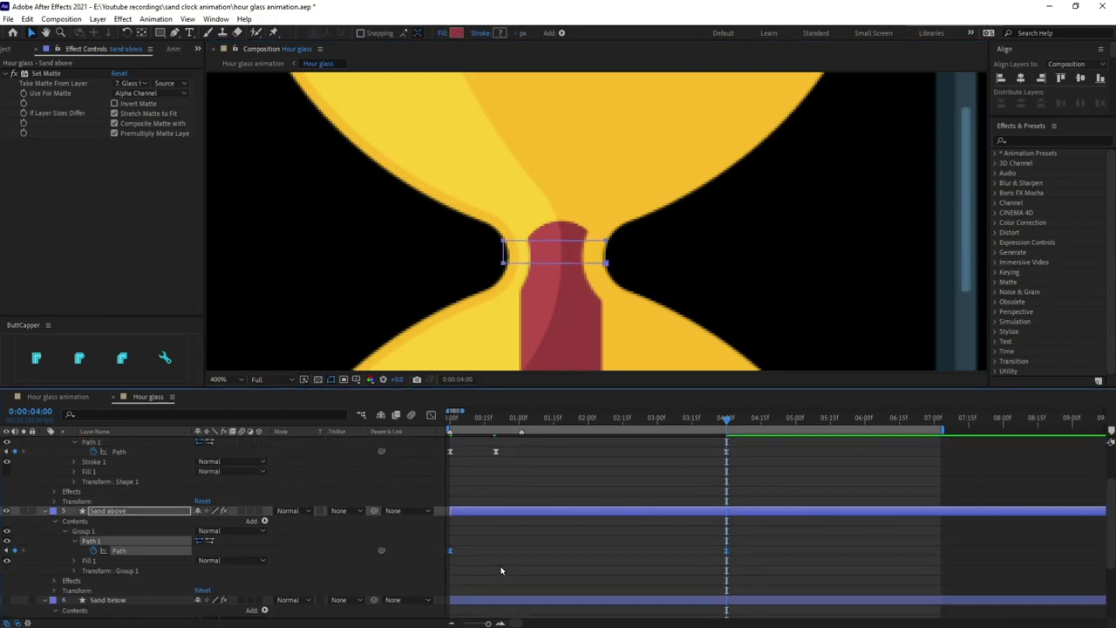
left_click_drag(469, 421, 448, 423)
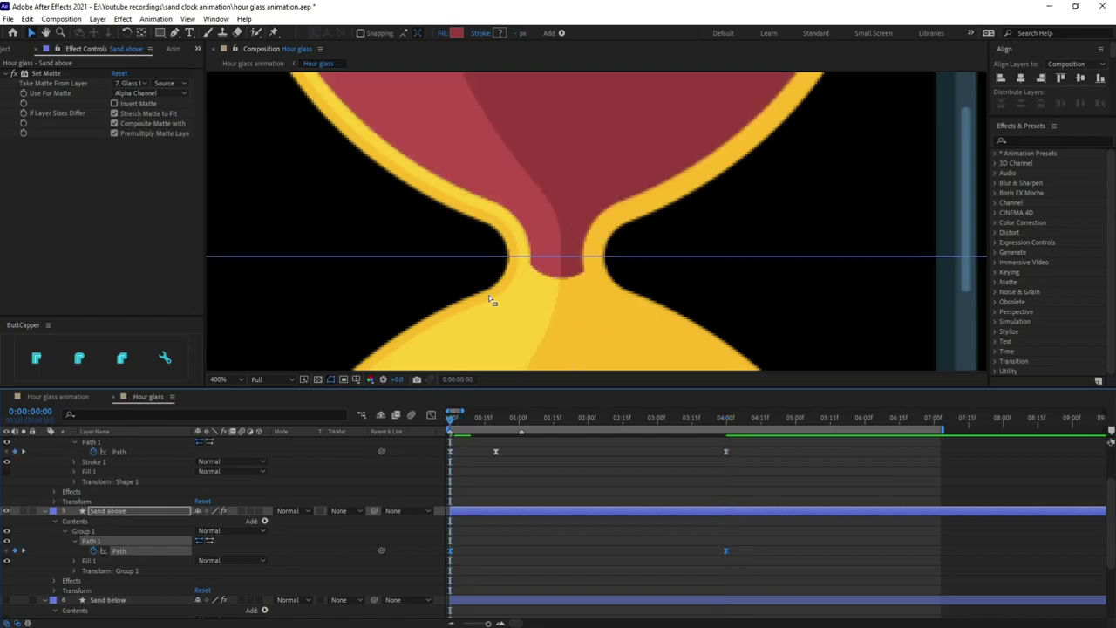
scroll(491, 301, "down", 6)
key("space")
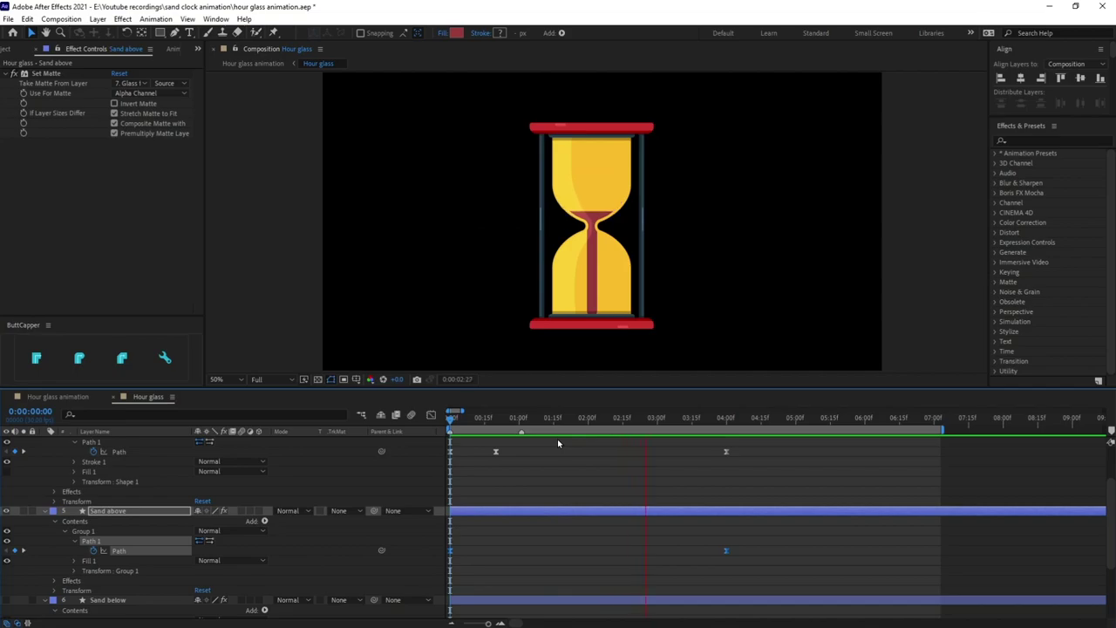
left_click(715, 421)
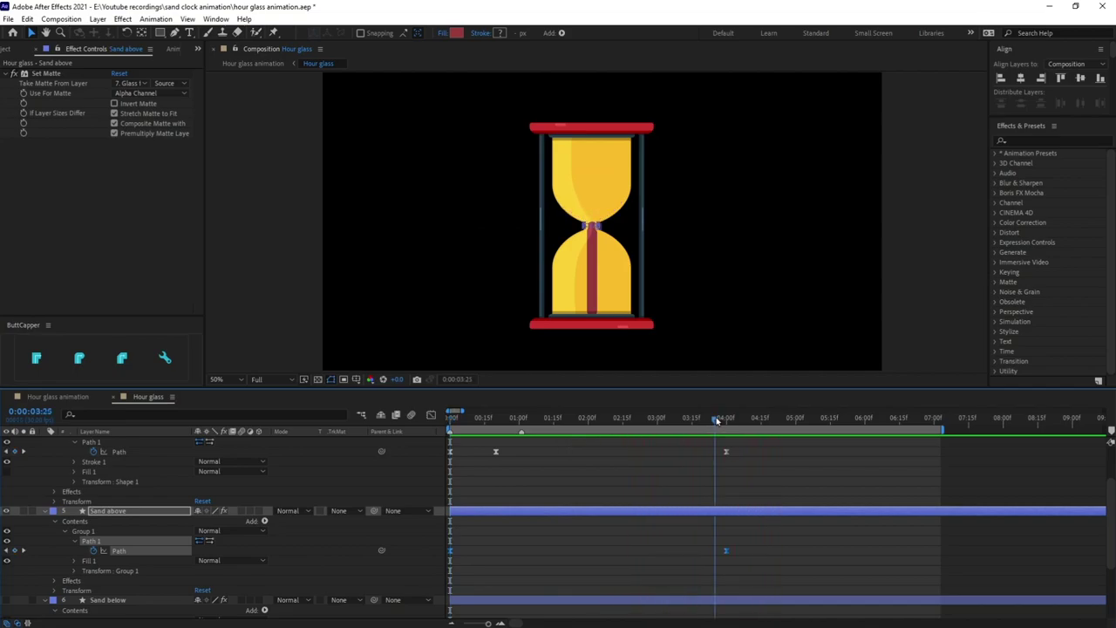
Step: At 0:00:04:15, 15 frames after the 4-second key, pull the sand fall path's upper end down to the bottom of the lower bulb
key("k")
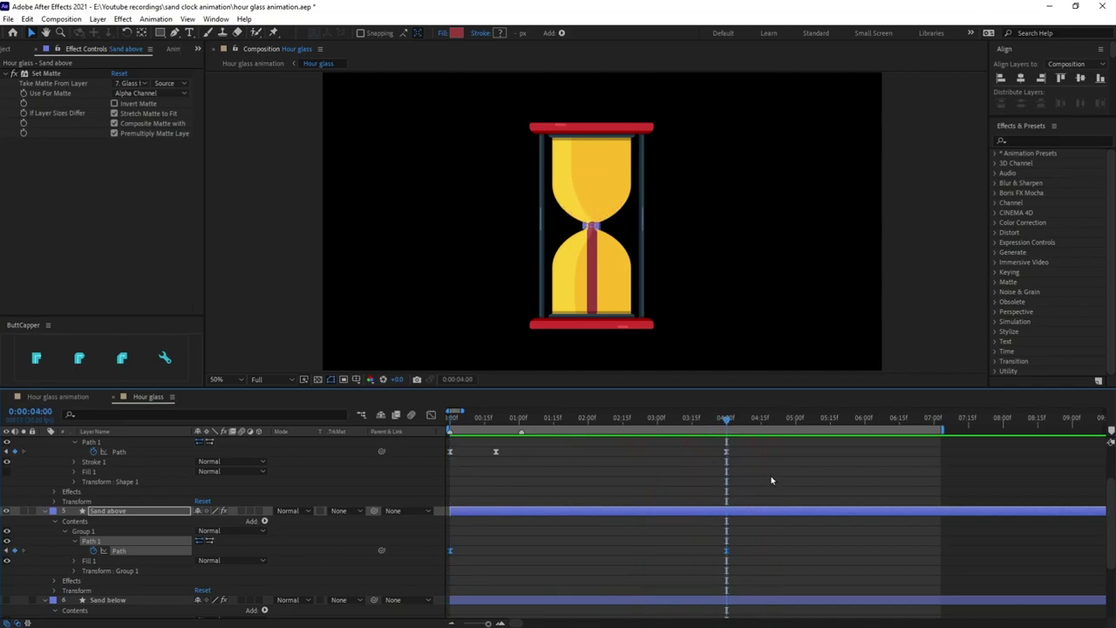
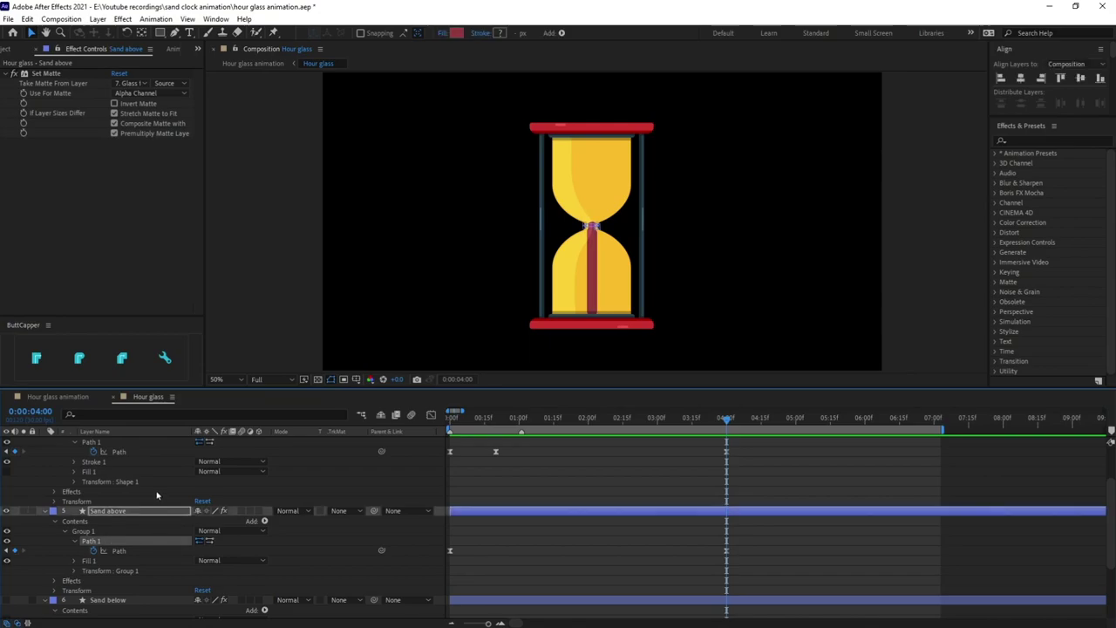
scroll(131, 497, "up", 3)
left_click(107, 504)
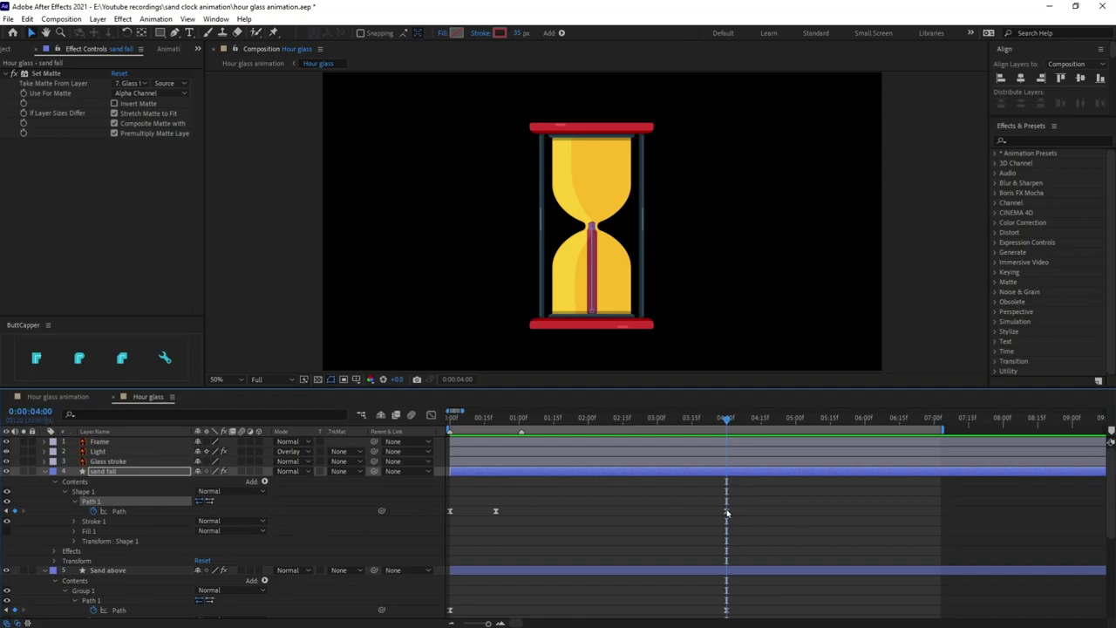
left_click(26, 404)
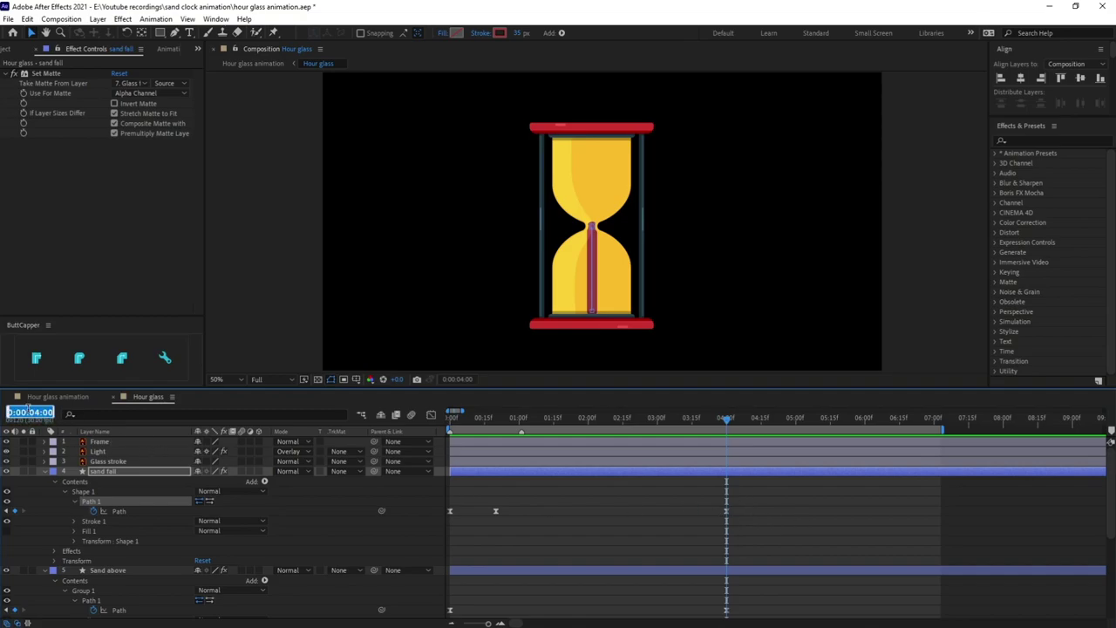
type("+15")
key("Return")
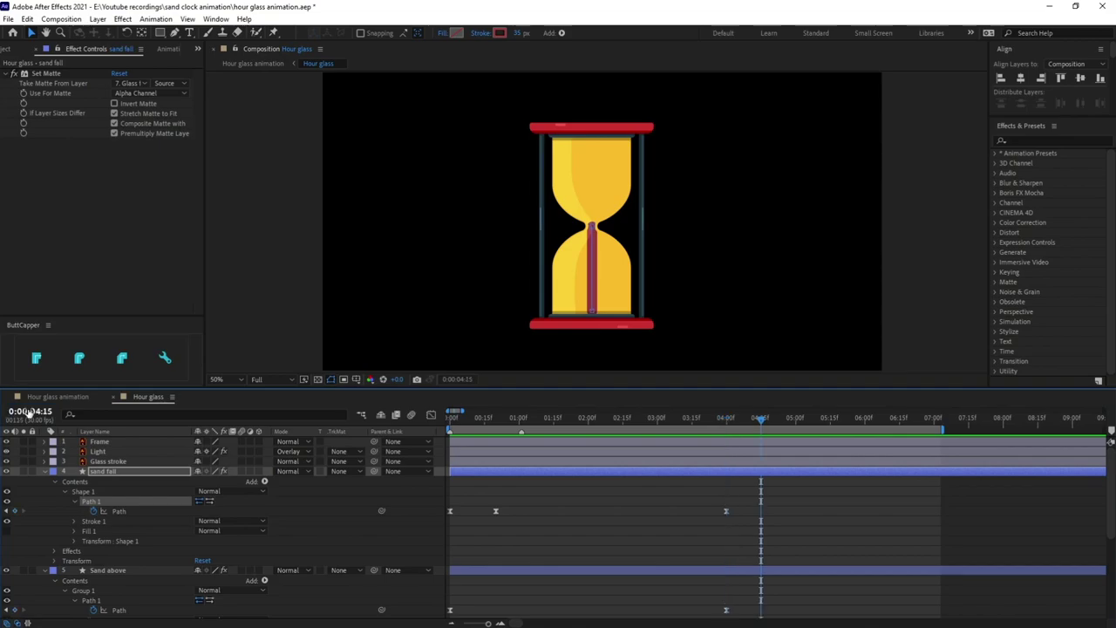
scroll(611, 232, "up", 2)
left_click_drag(609, 231, 535, 269)
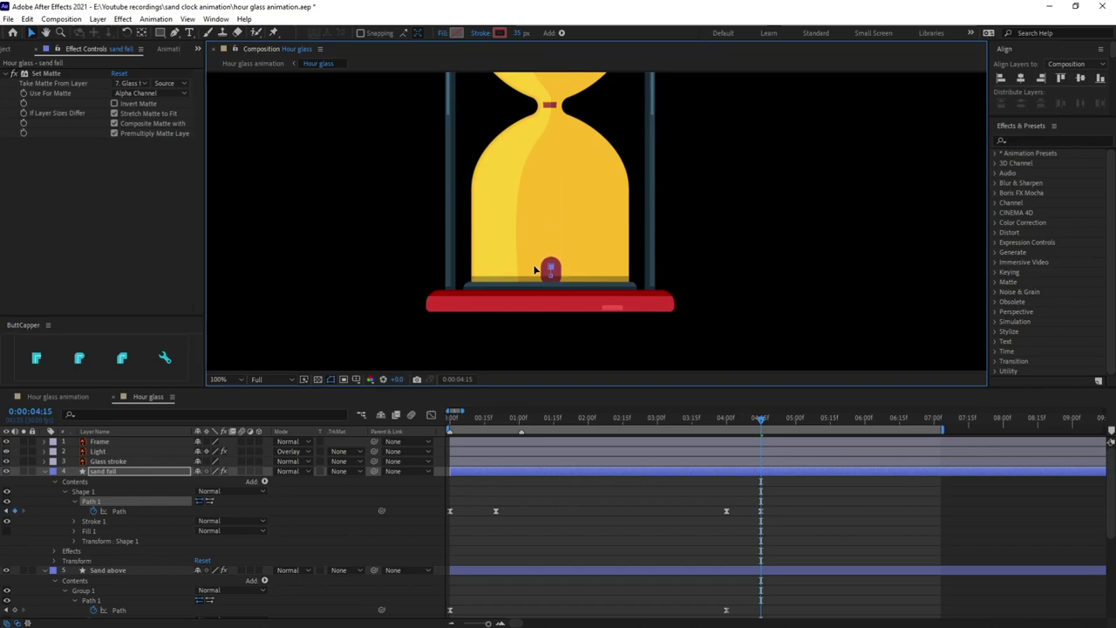
scroll(769, 540, "down", 1)
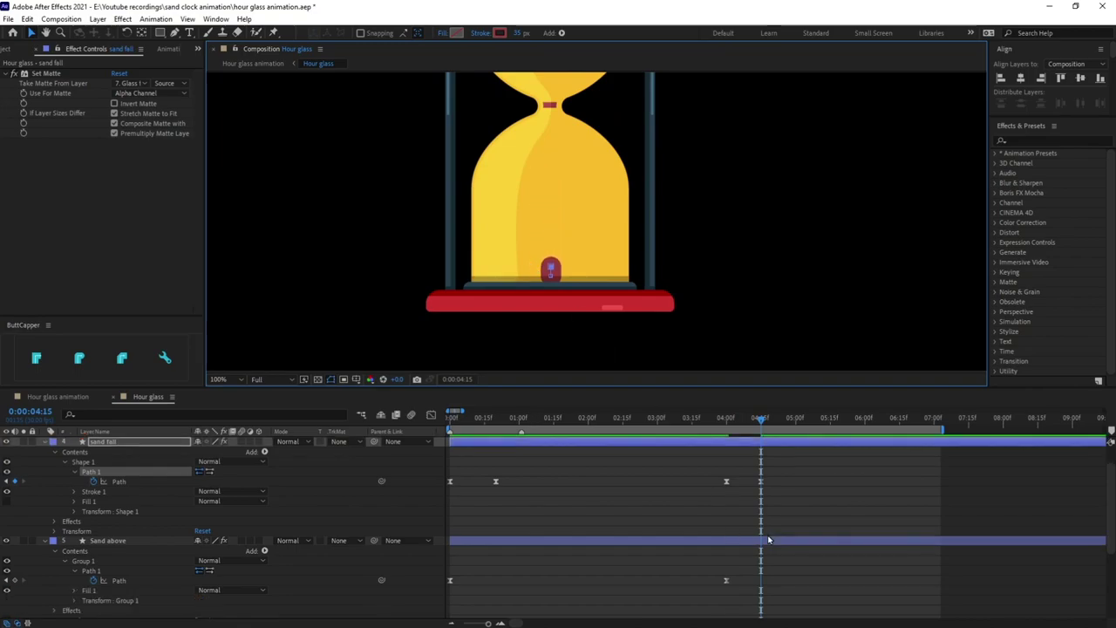
Step: Trim the end of the Sand above layer to 0:00:04:00 and preview the animation from 0:00:00:00
key("j")
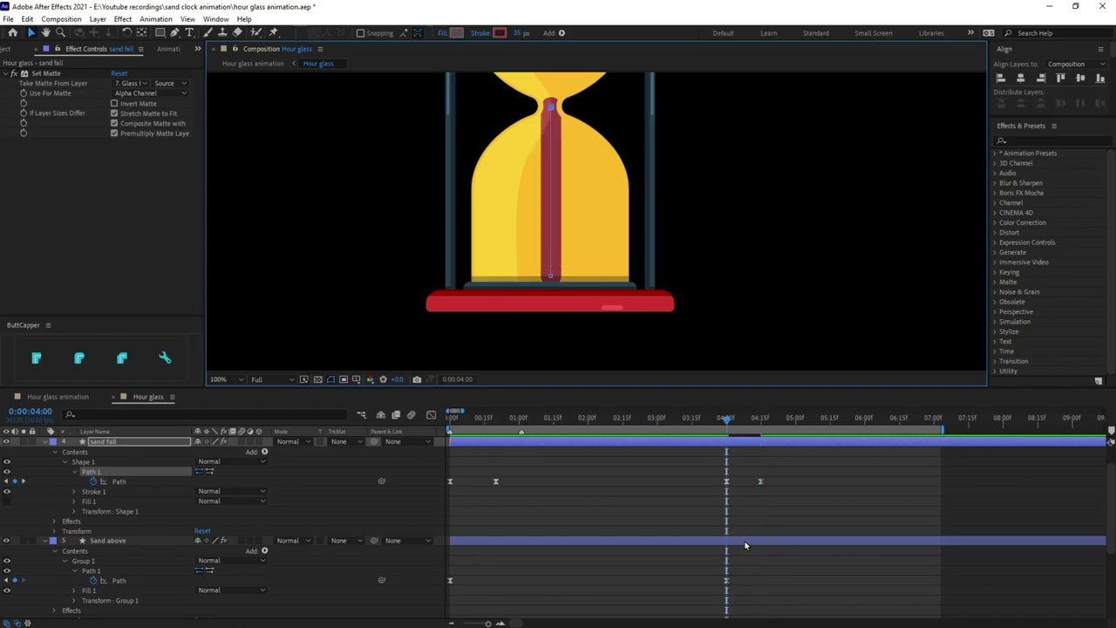
left_click(745, 543)
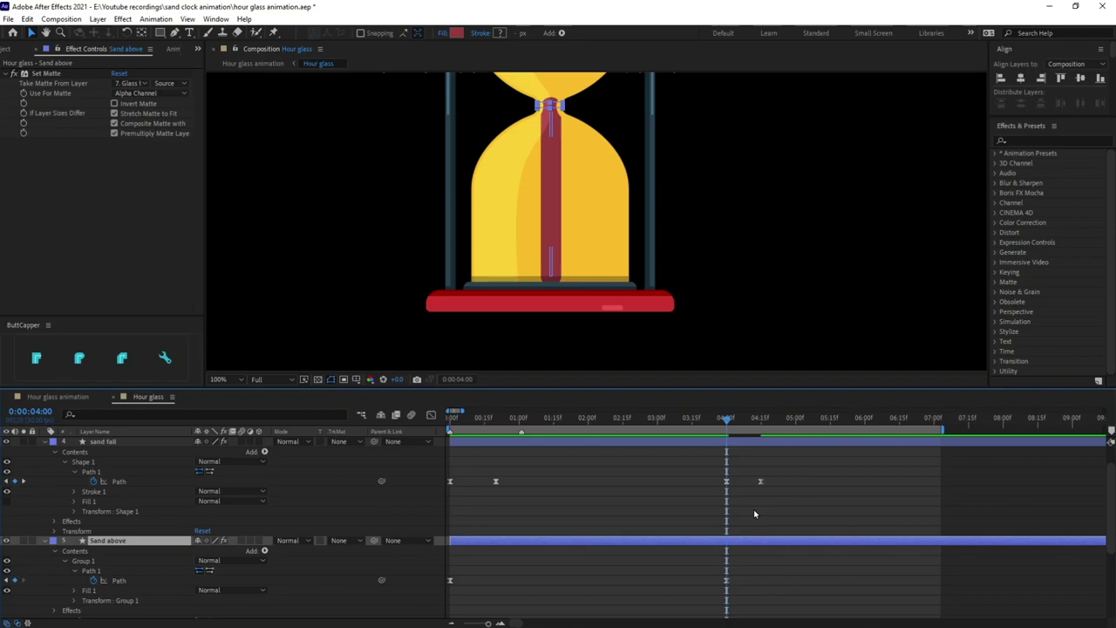
key("alt+bracketright")
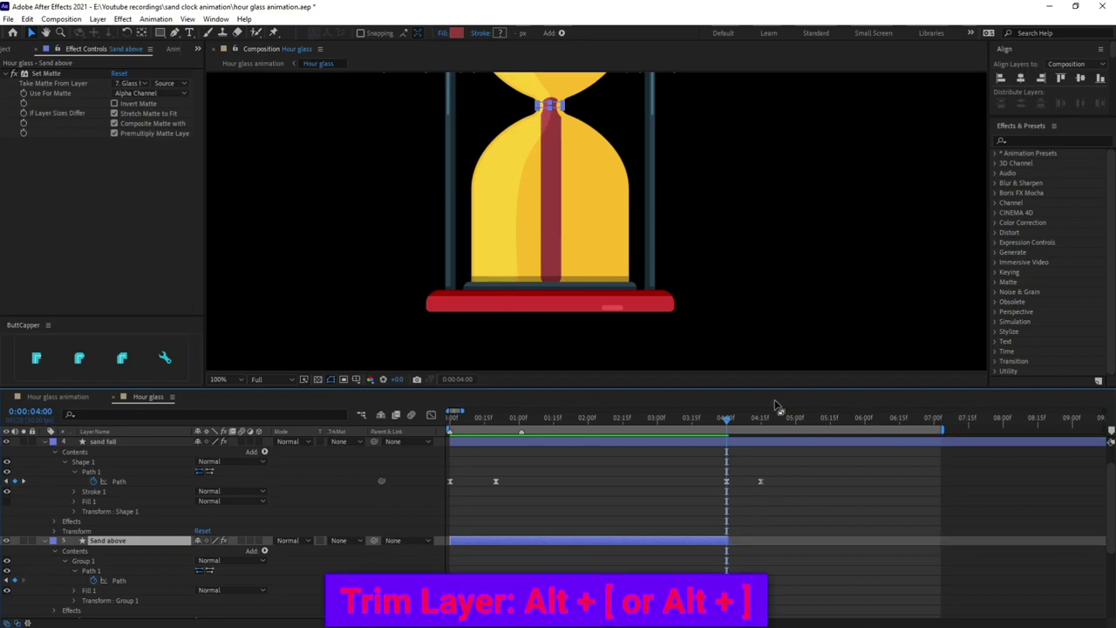
key("Home")
scroll(765, 186, "down", 2)
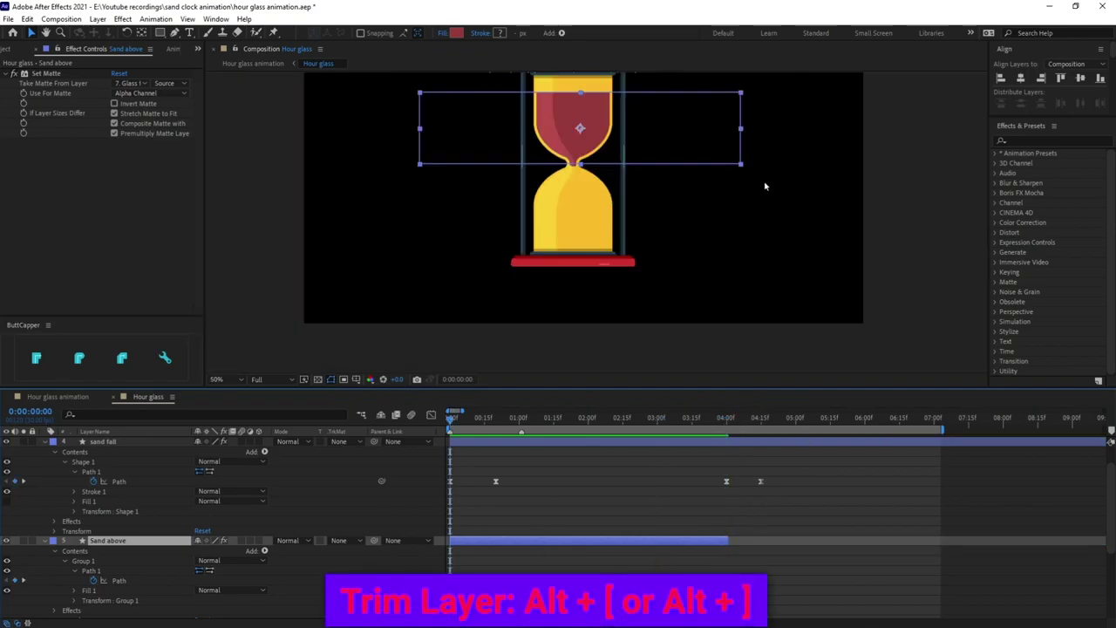
key("space")
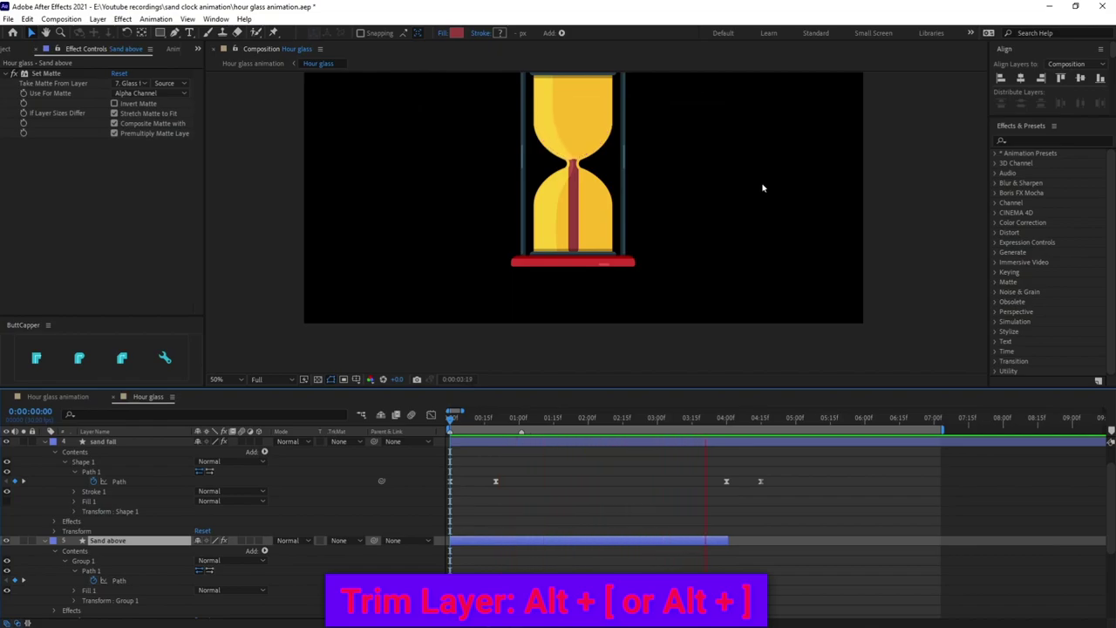
key("space")
Step: Shift the last two sand fall path keyframes slightly earlier, so the first sits just before 0:00:04:00, and preview the animation
left_click(726, 419)
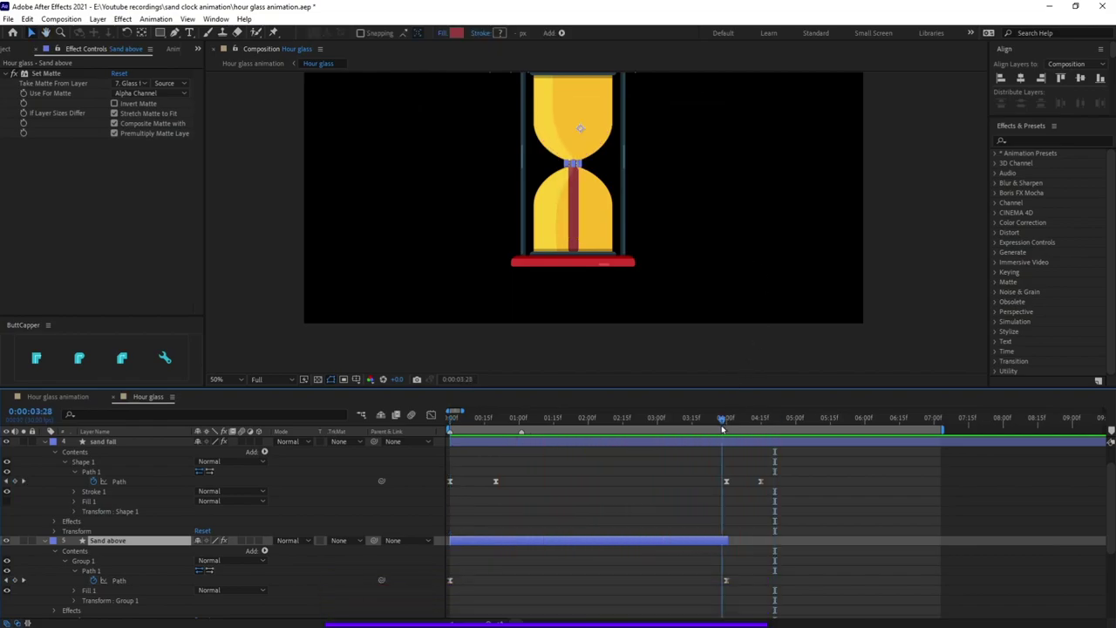
key("equal")
key("equal")
left_click_drag(888, 476, 717, 479)
key("minus")
key("minus")
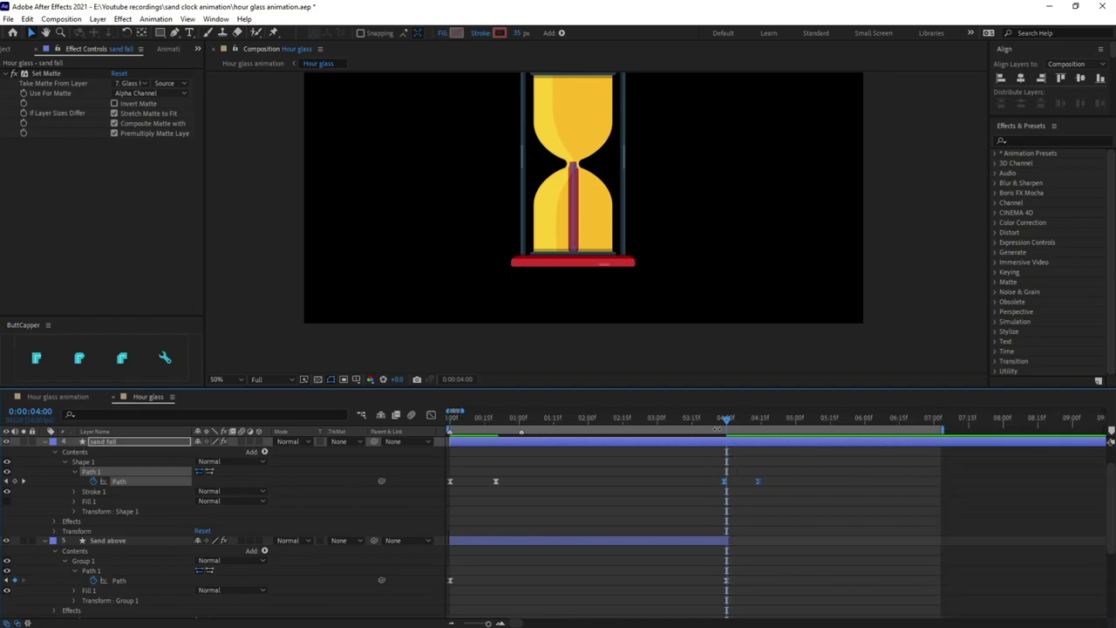
left_click_drag(720, 424, 657, 420)
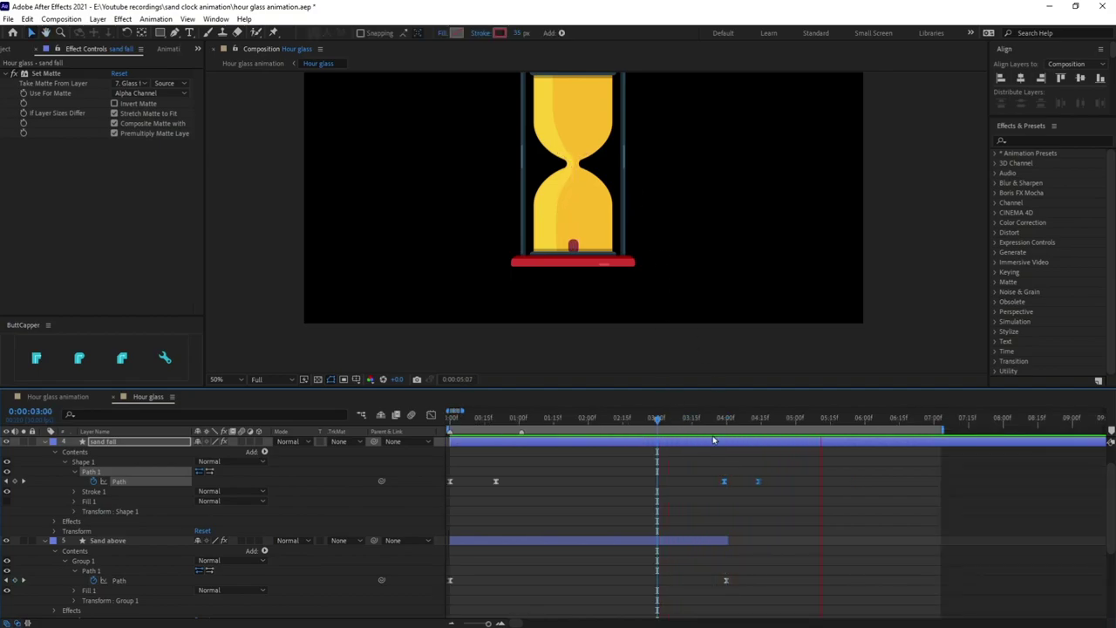
left_click_drag(708, 422, 450, 419)
key("space")
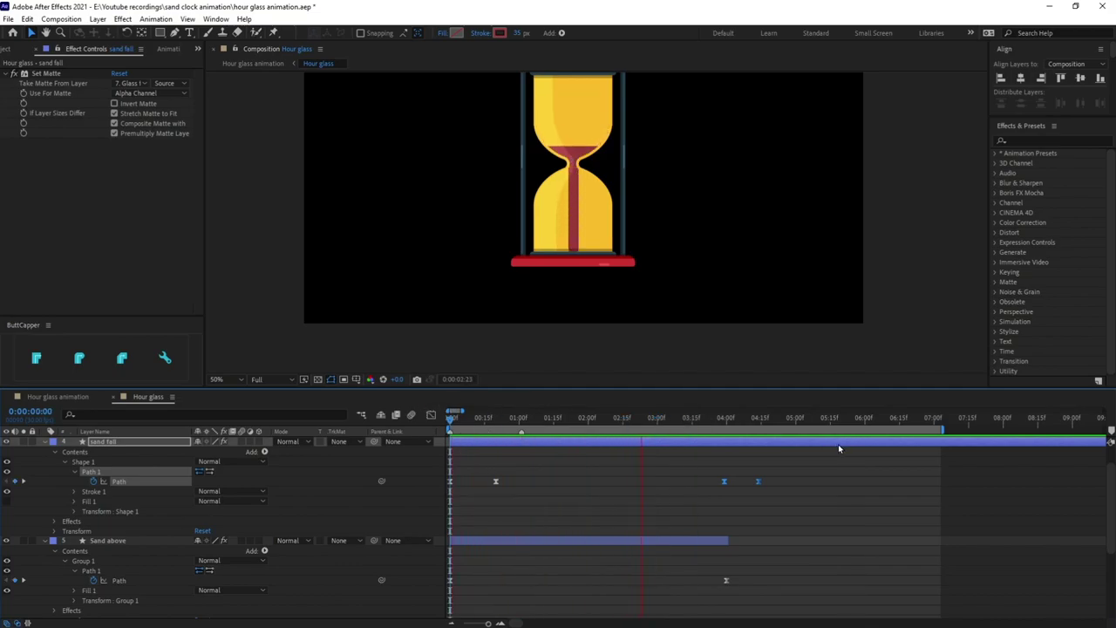
key("space")
Step: Change the sand fall path keyframe just before 0:00:04:00 to linear interpolation and preview the fall from 0:00:00:15
left_click_drag(701, 475, 731, 501)
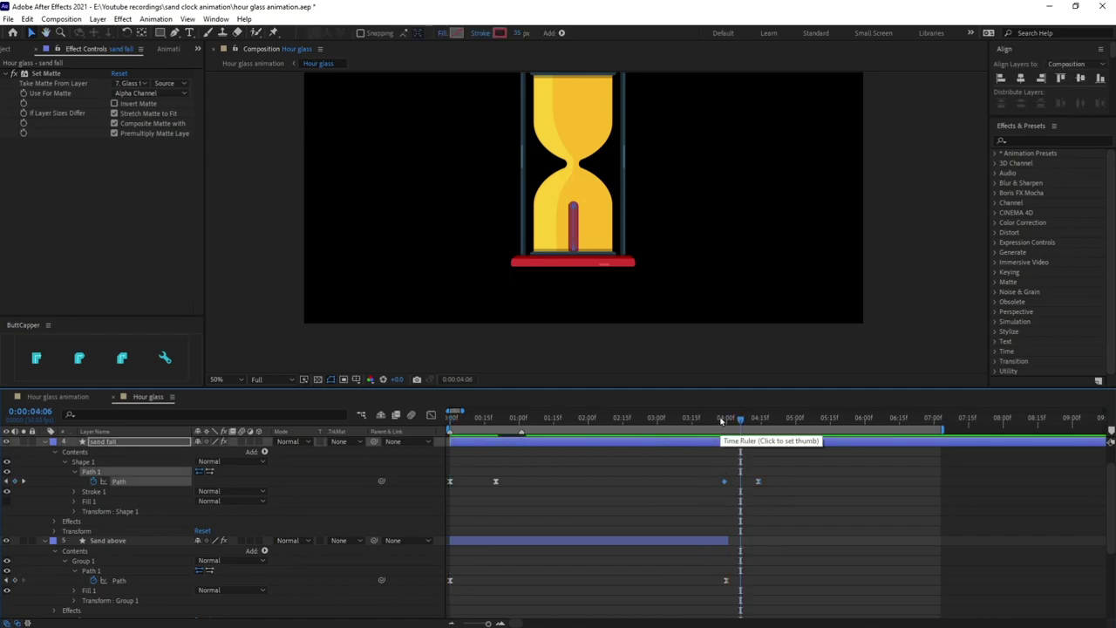
left_click_drag(718, 424, 485, 423)
key("space")
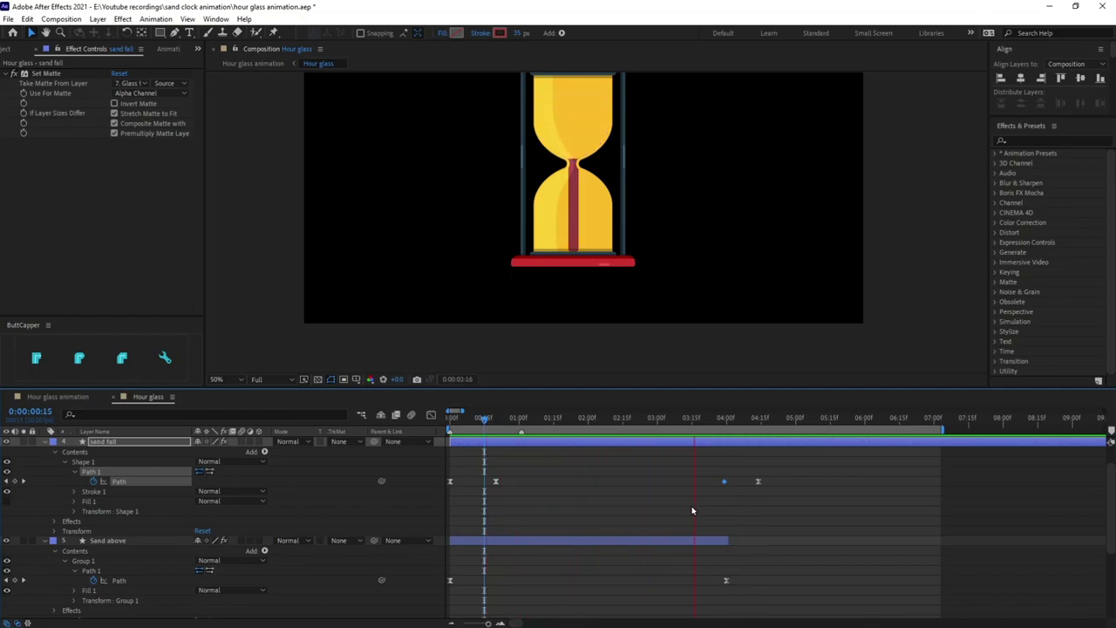
key("space")
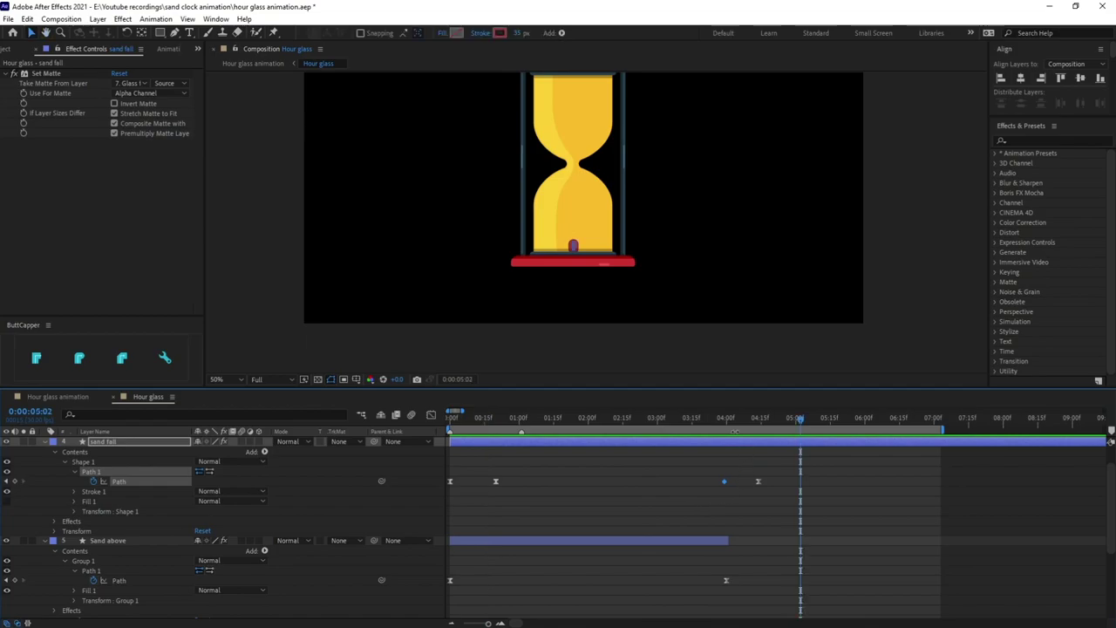
left_click(731, 423)
left_click_drag(731, 423, 531, 423)
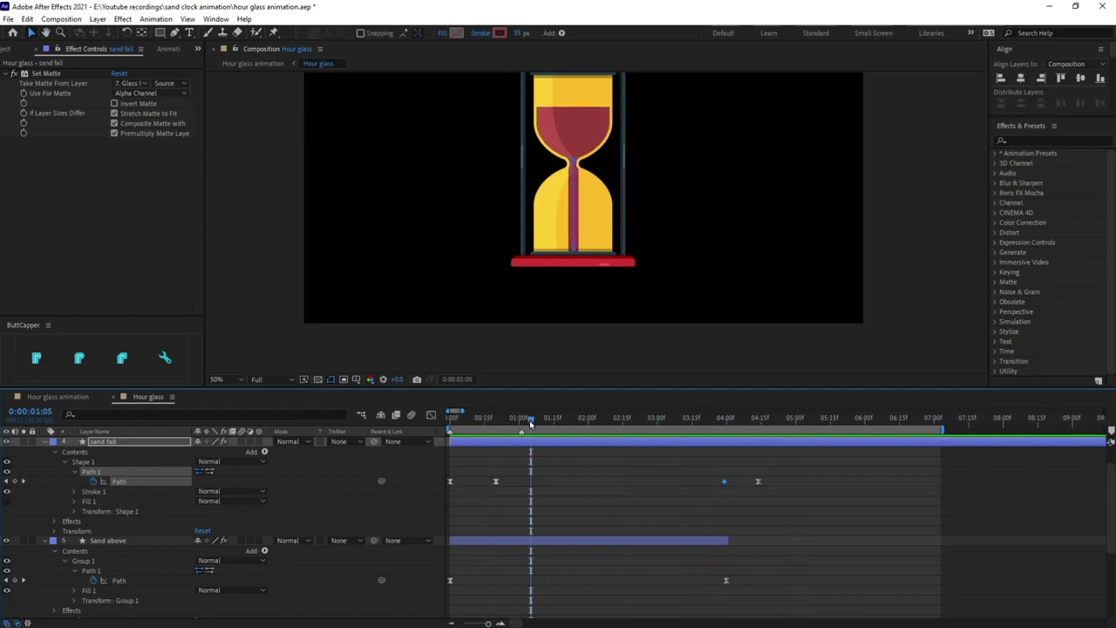
Step: Make the Sand below layer visible and turn on keyframing for its Path at 0:00:00:20
key("j")
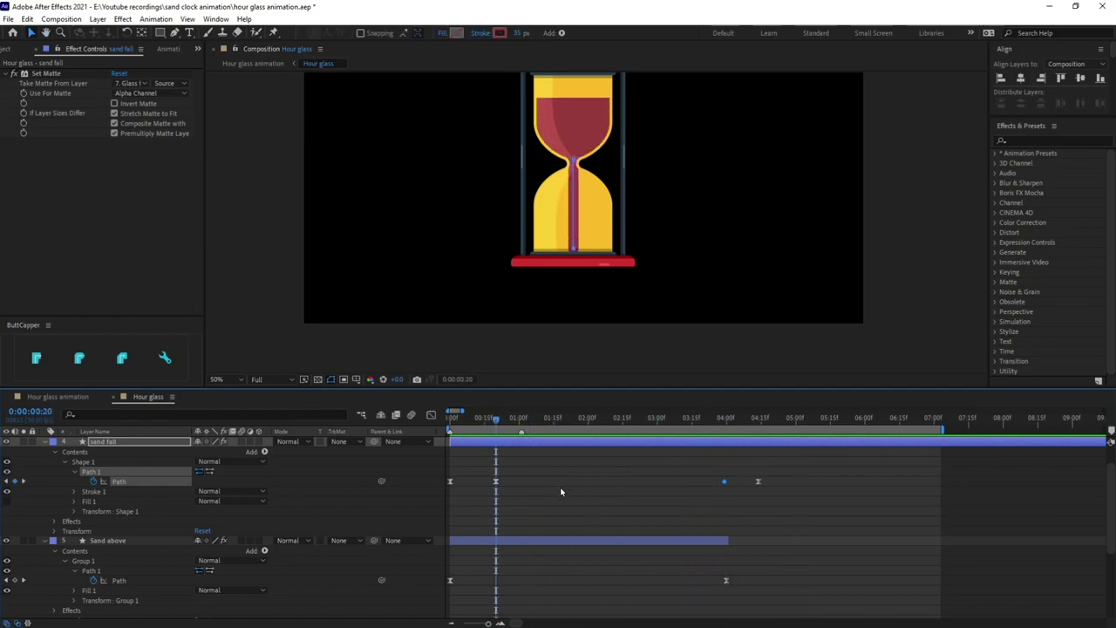
scroll(561, 492, "down", 4)
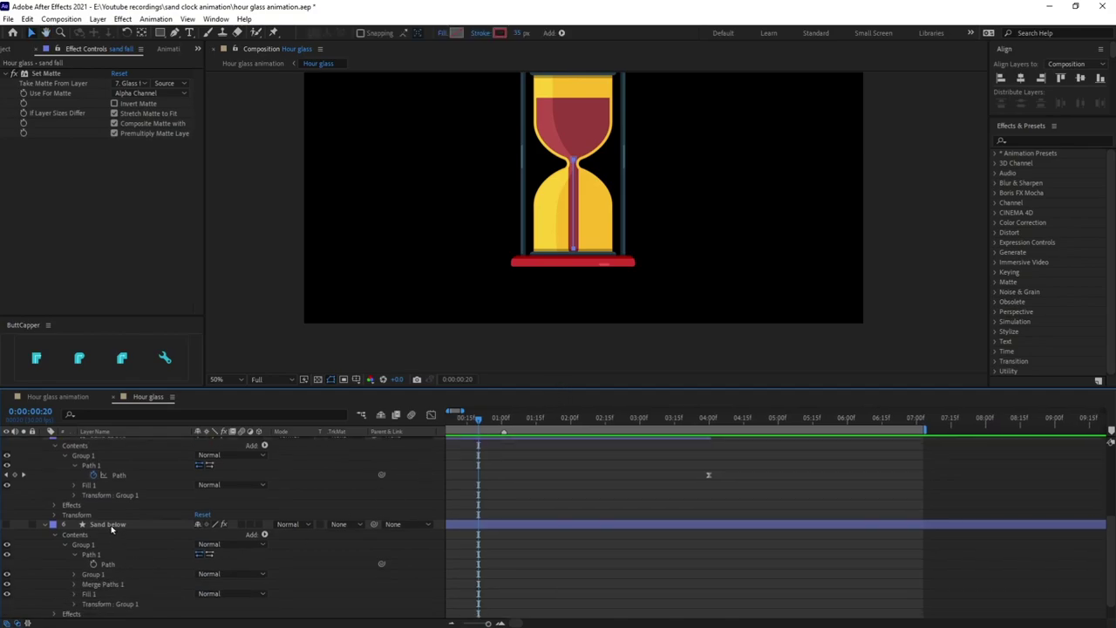
left_click(7, 525)
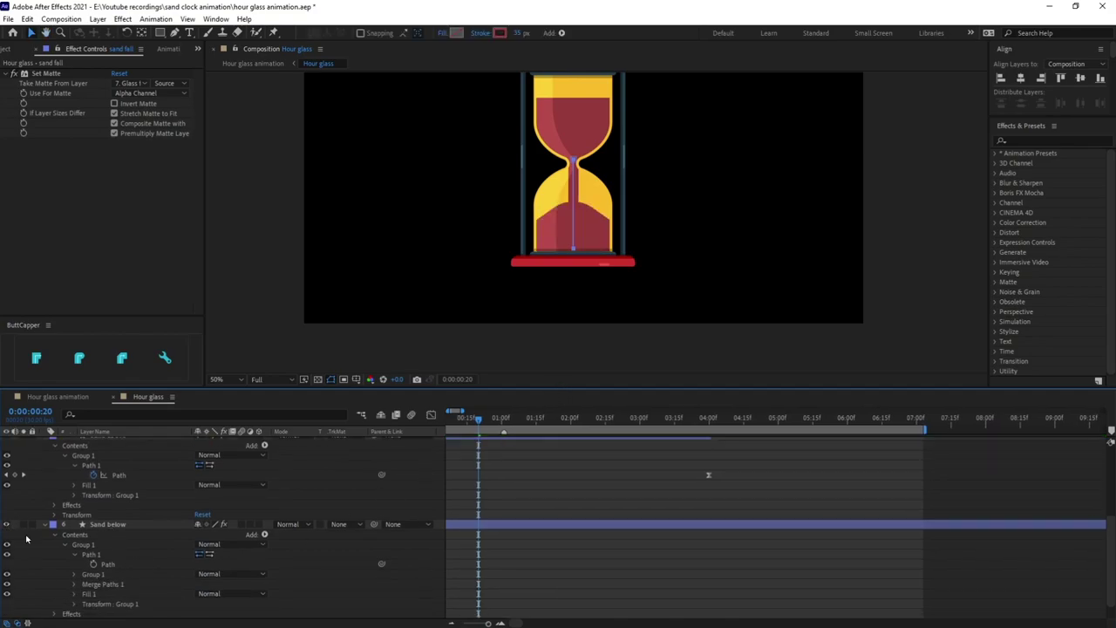
left_click(95, 565)
Step: Add a Path keyframe to the Sand below layer at 0:00:04:00, keeping the full mound shape
key("k")
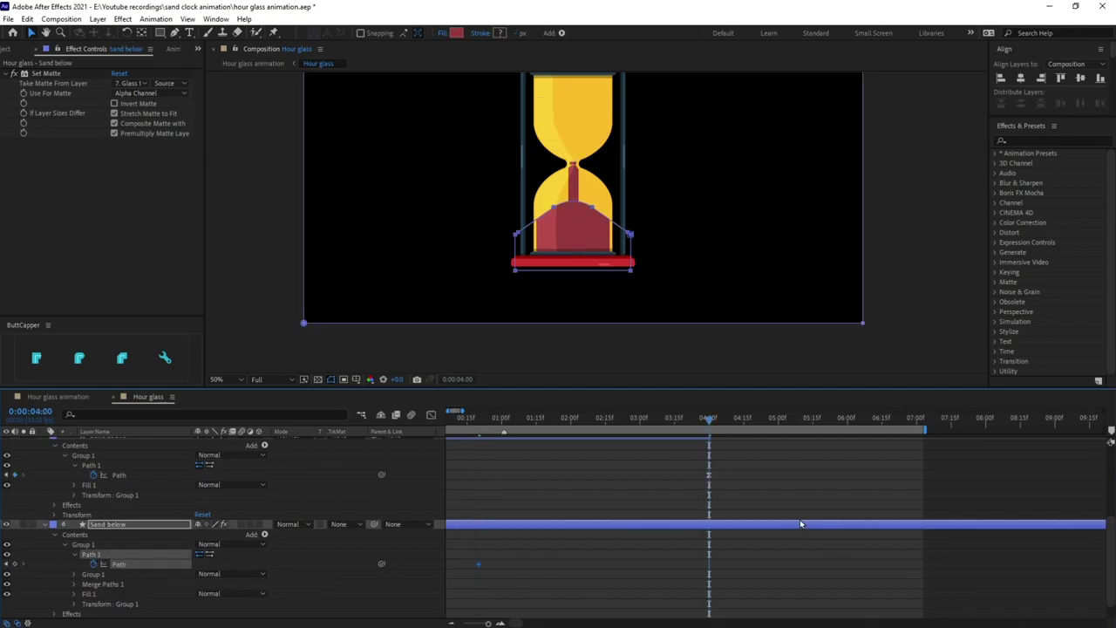
scroll(800, 519, "up", 1)
scroll(801, 524, "up", 1)
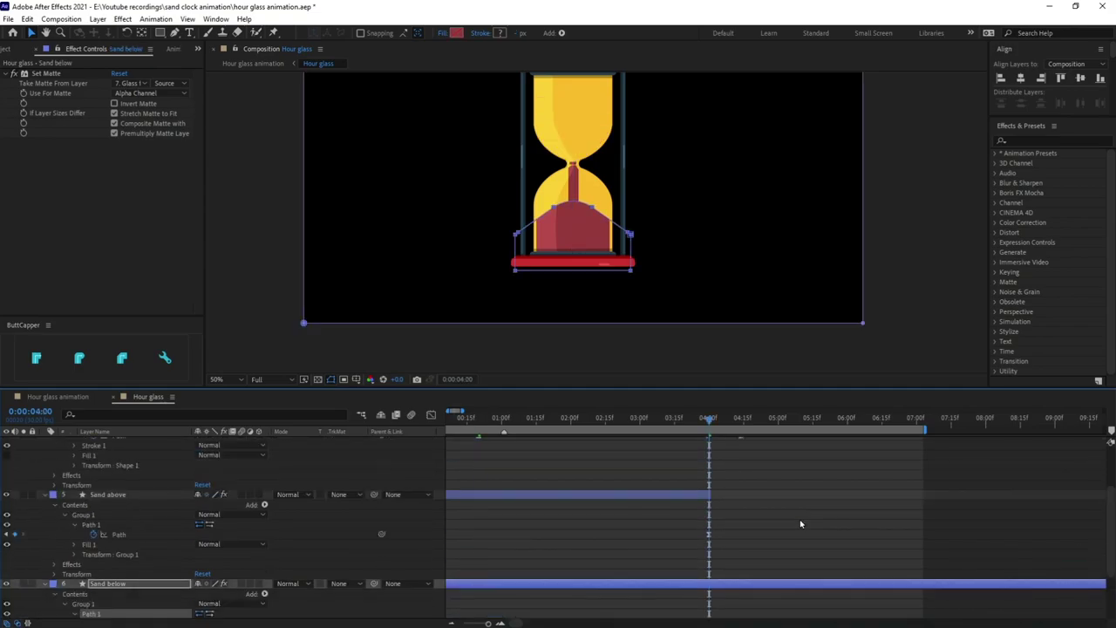
scroll(800, 525, "down", 2)
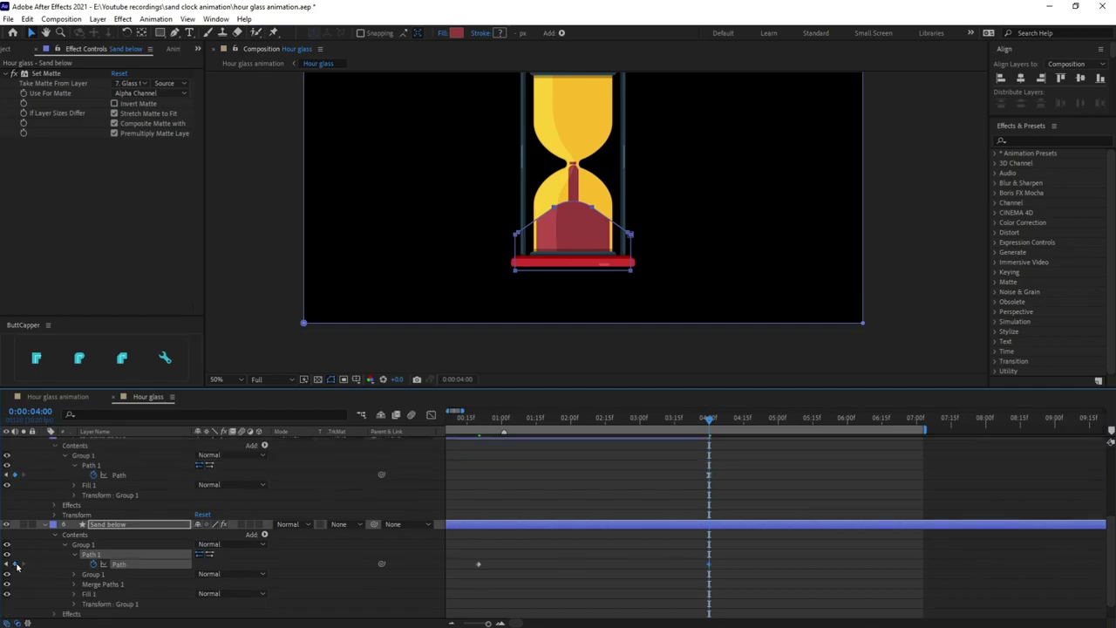
Step: At 0:00:00:20, squash the Sand below path vertically from its upper edge into a low mound
key("j")
key("period")
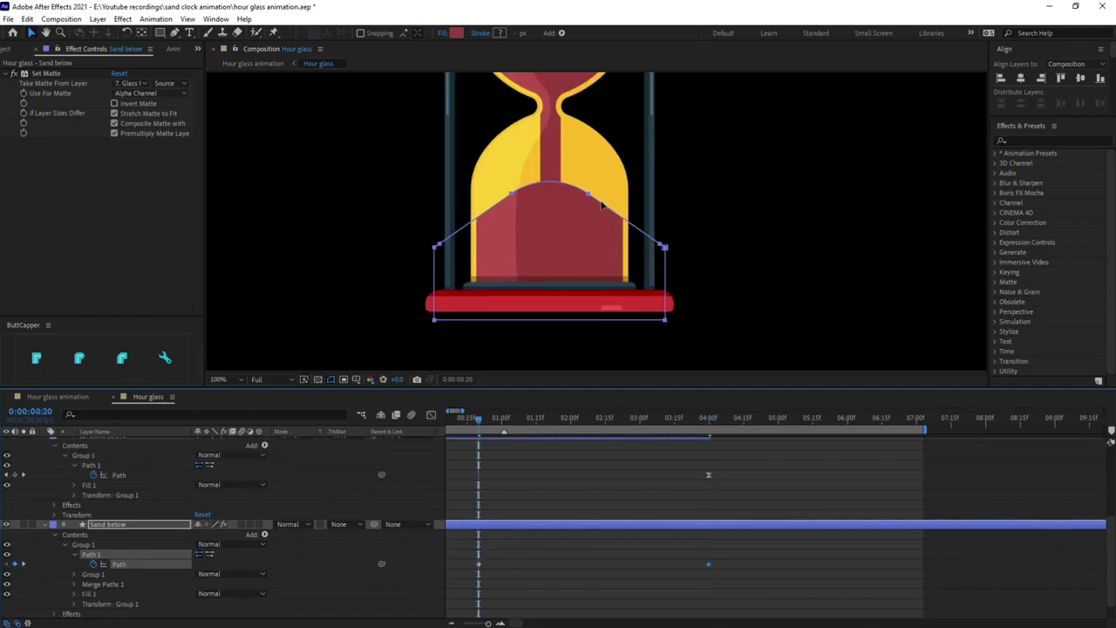
double_click(567, 219)
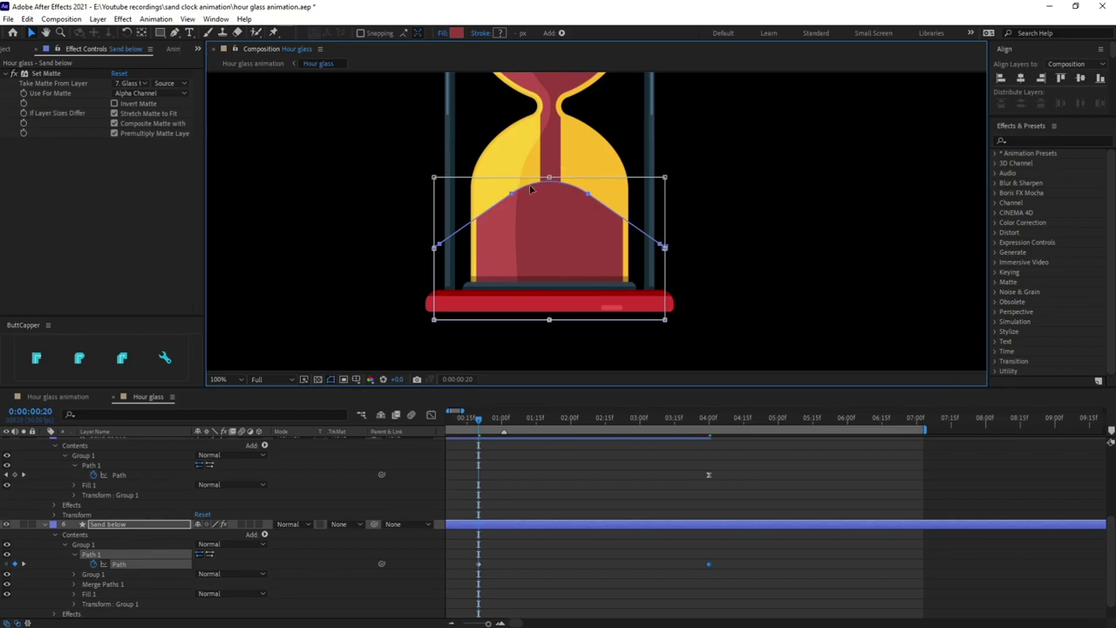
left_click_drag(549, 178, 549, 238)
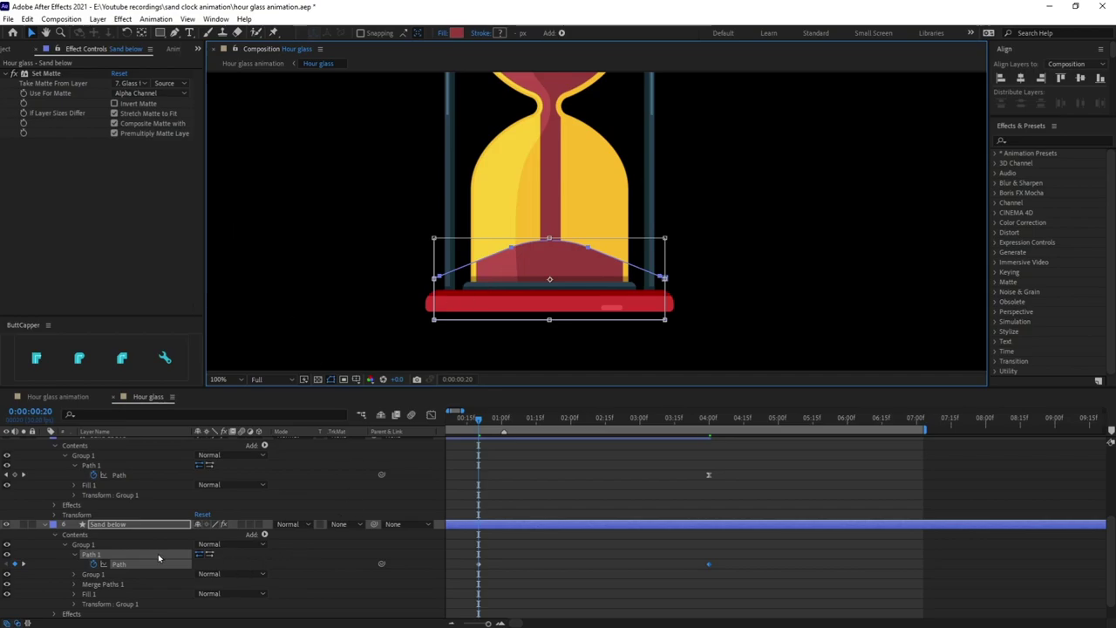
Step: Narrow the upper points of the Sand below mound at 0:00:00:20 and move them down into the hourglass base
left_click(95, 545)
left_click(95, 554)
left_click_drag(378, 212, 671, 298)
double_click(665, 277)
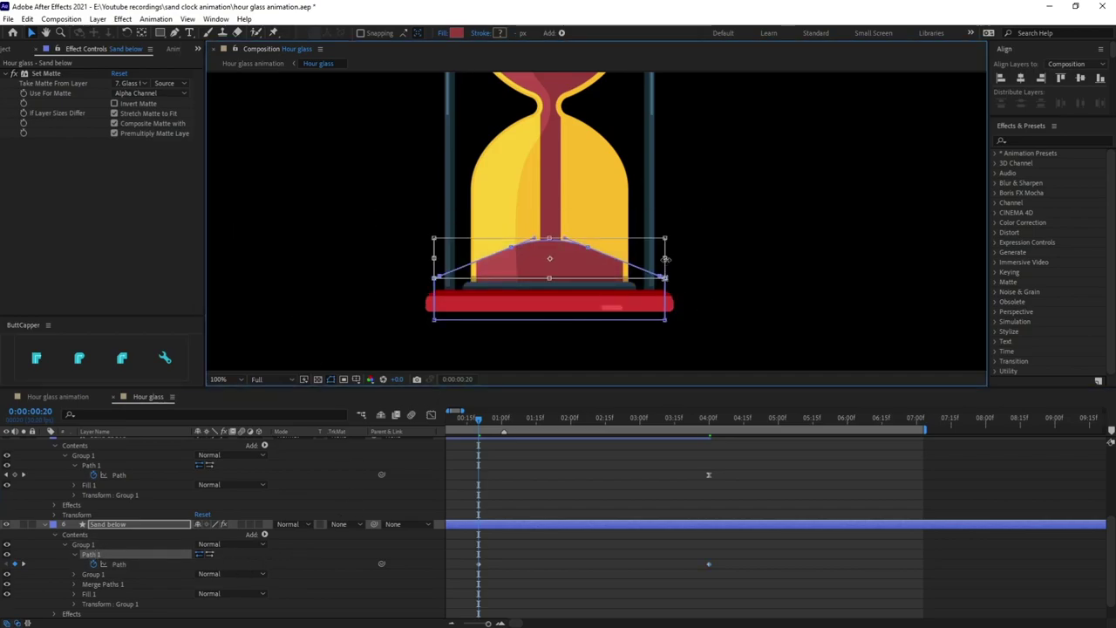
left_click_drag(665, 259, 635, 259)
left_click_drag(553, 261, 576, 301)
Step: Trim the start of the Sand below layer to 0:00:00:20 and apply Easy Ease to both its Path keyframes
key("alt+bracketleft")
key("Home")
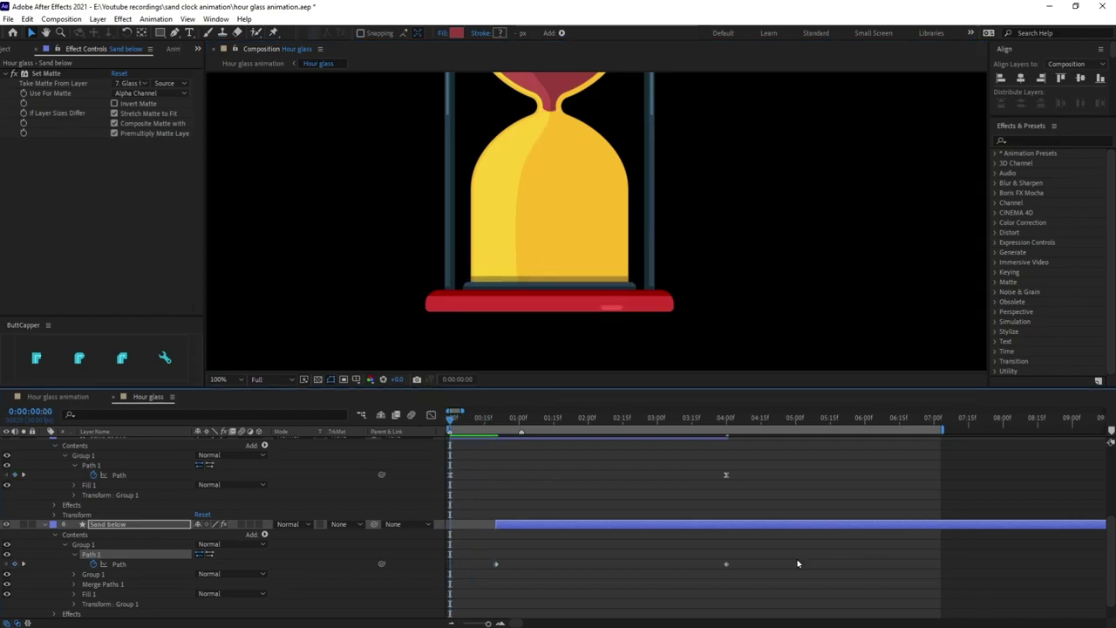
left_click_drag(792, 555, 454, 583)
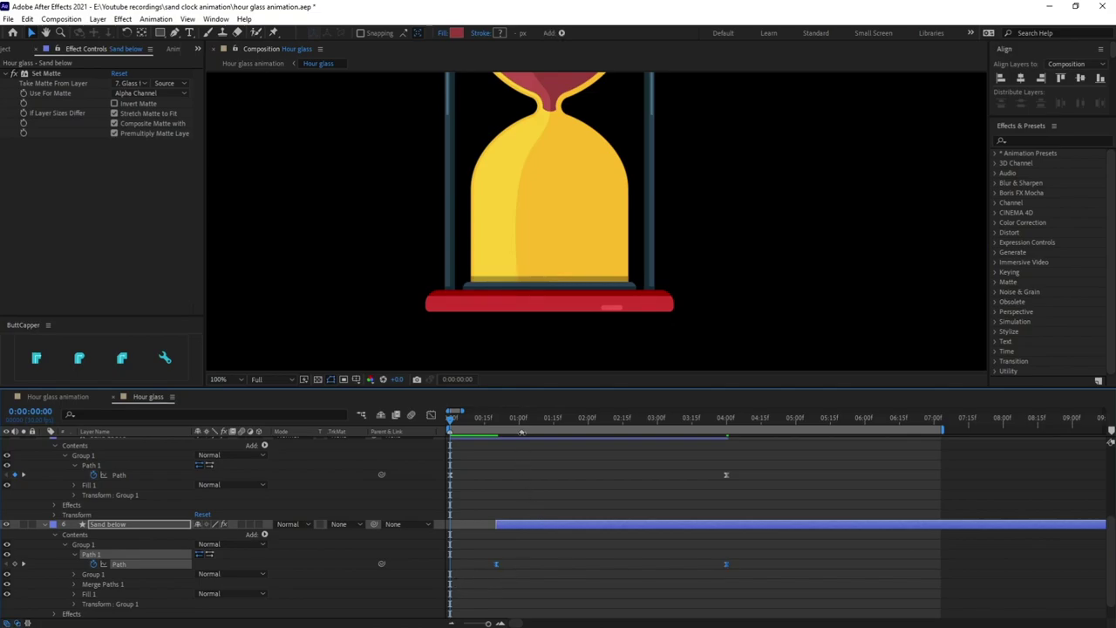
Step: Preview the full hourglass animation from 0:00:00:00 to check the lower sand rising
key("minus")
key("minus")
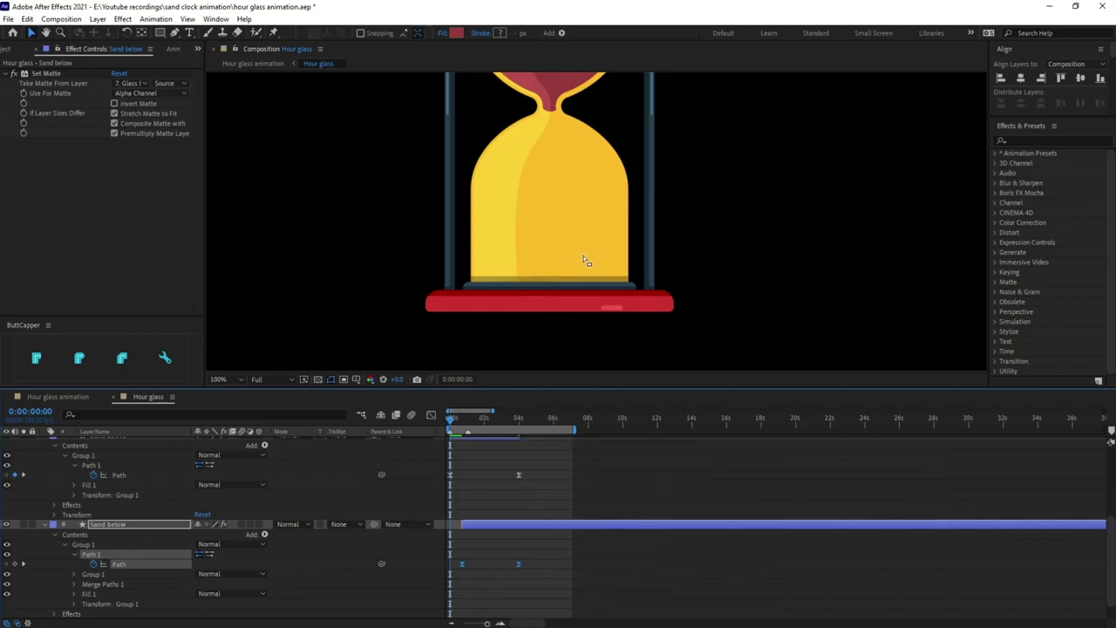
scroll(586, 259, "down", 2)
key("space")
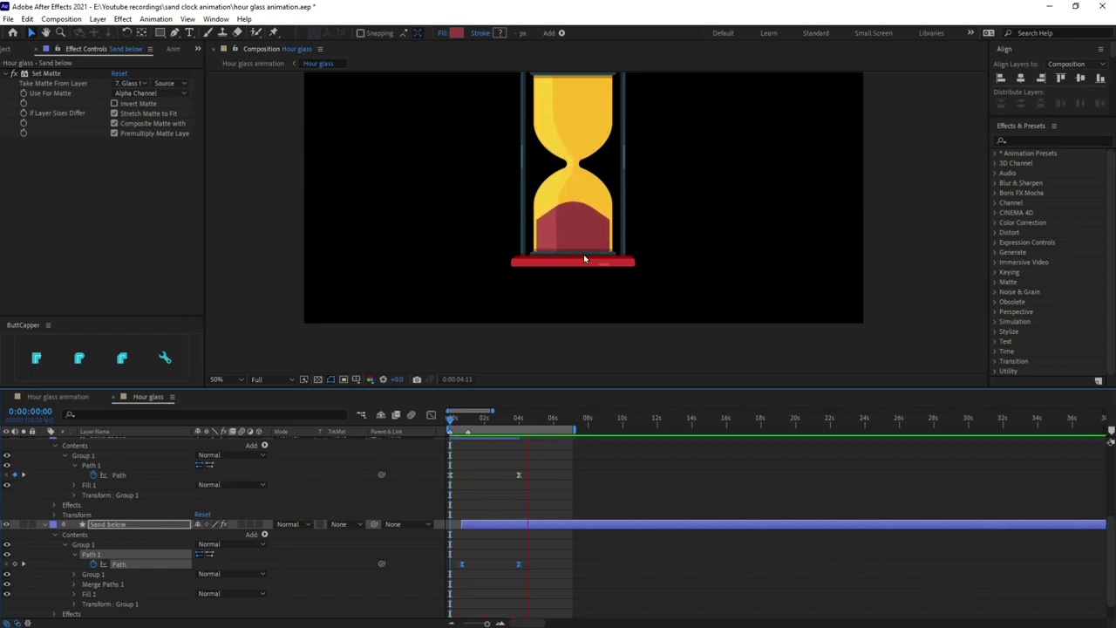
key("space")
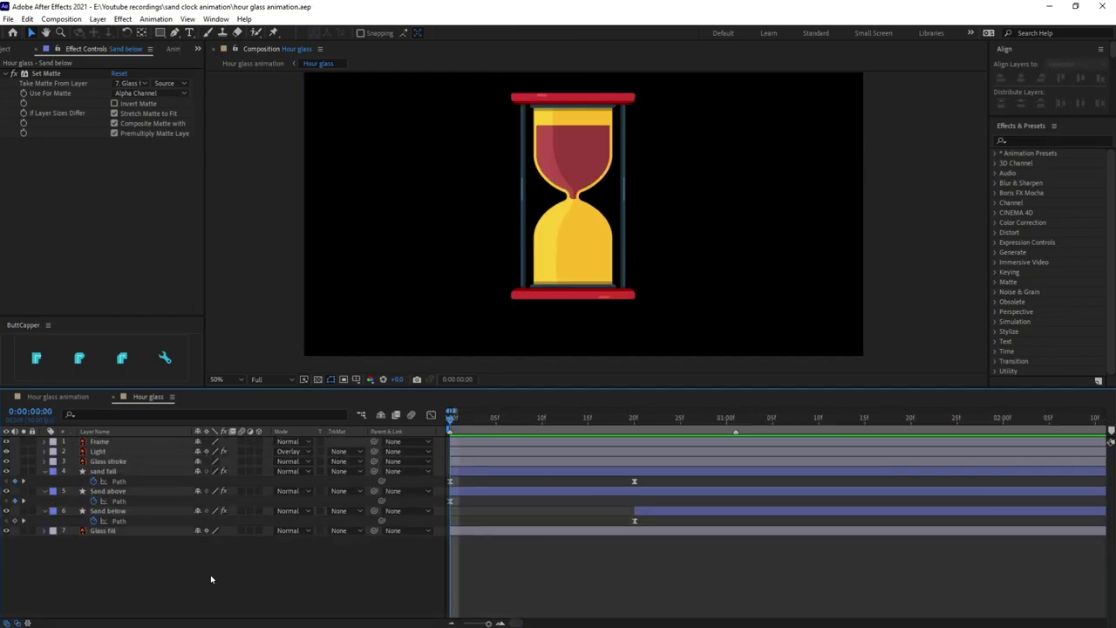
Step: Apply the Roughen Edges effect to the sand fall, Sand above and Sand below layers together
left_click(123, 472)
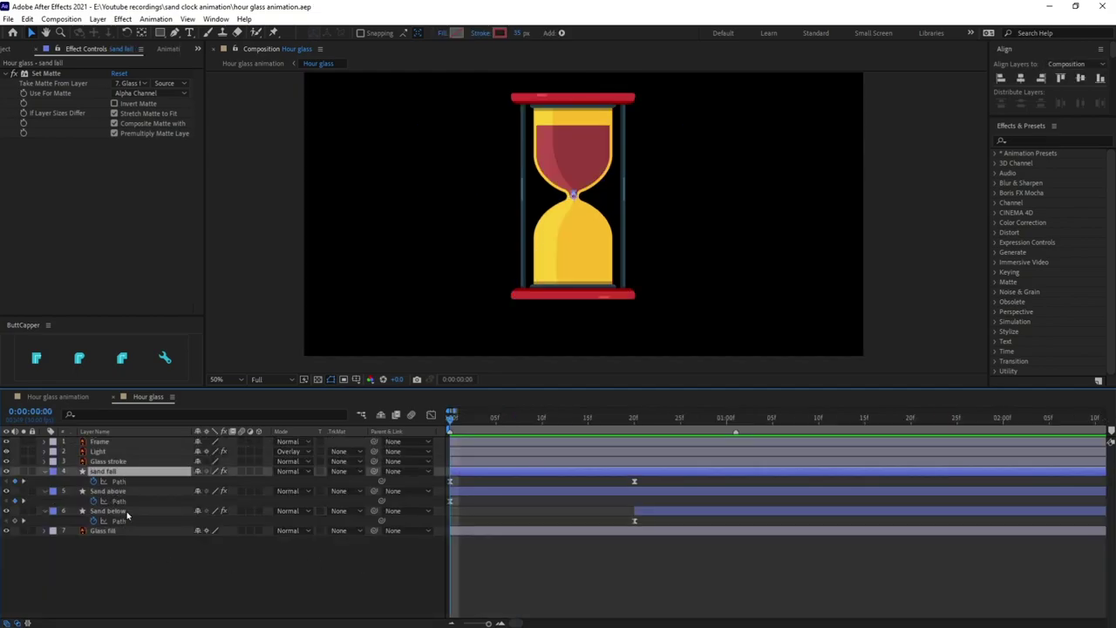
left_click(126, 513, "shift")
left_click(150, 551)
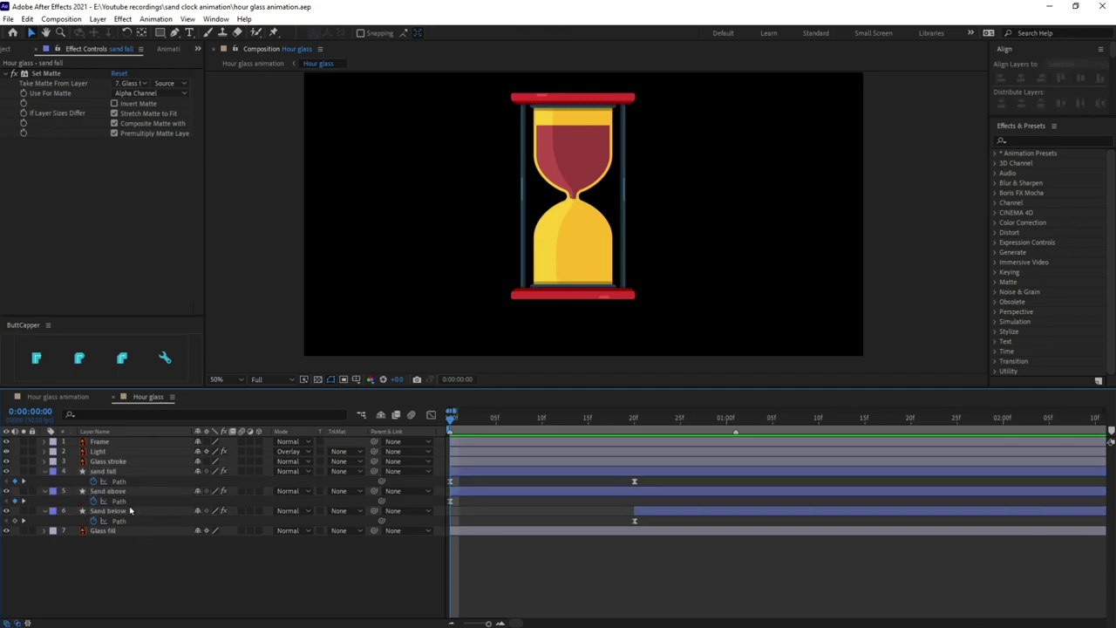
left_click(123, 474)
left_click(127, 513, "shift")
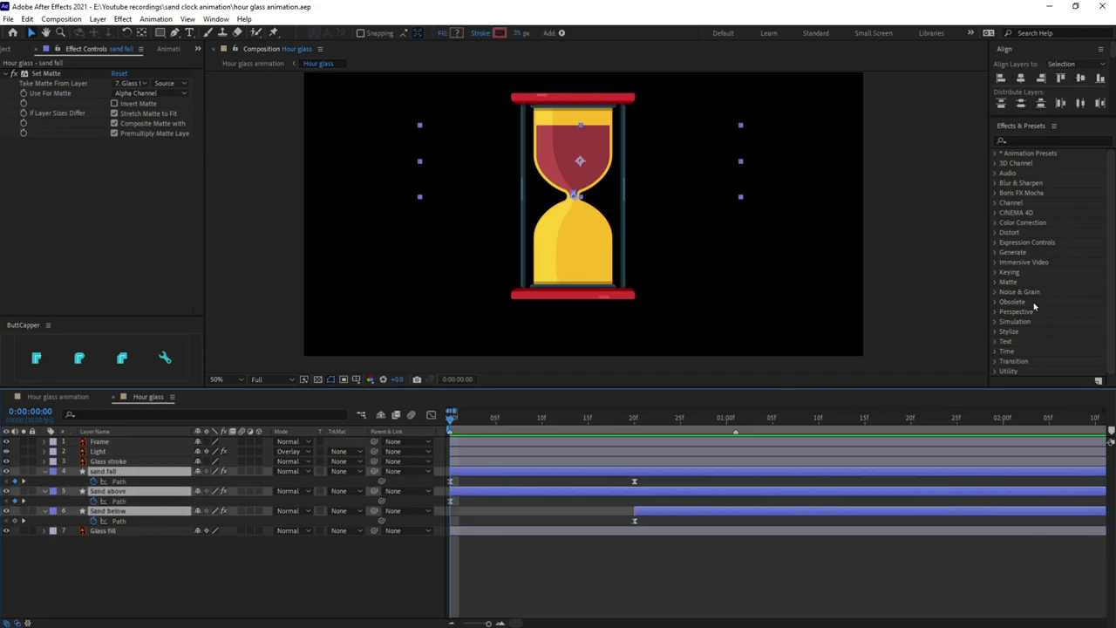
left_click(1058, 142)
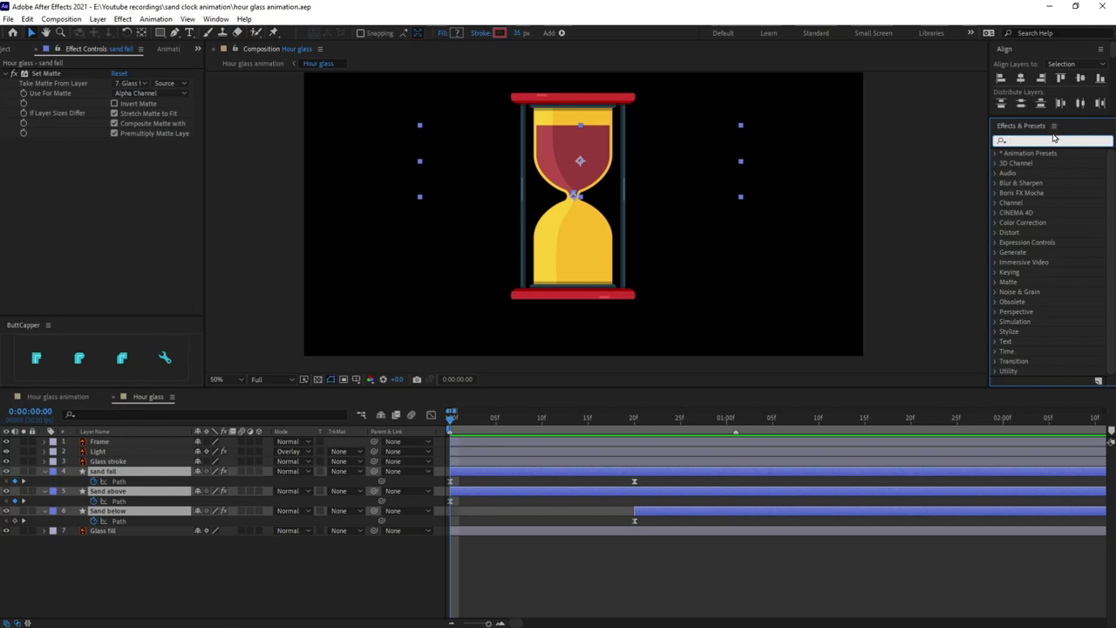
type("roughen")
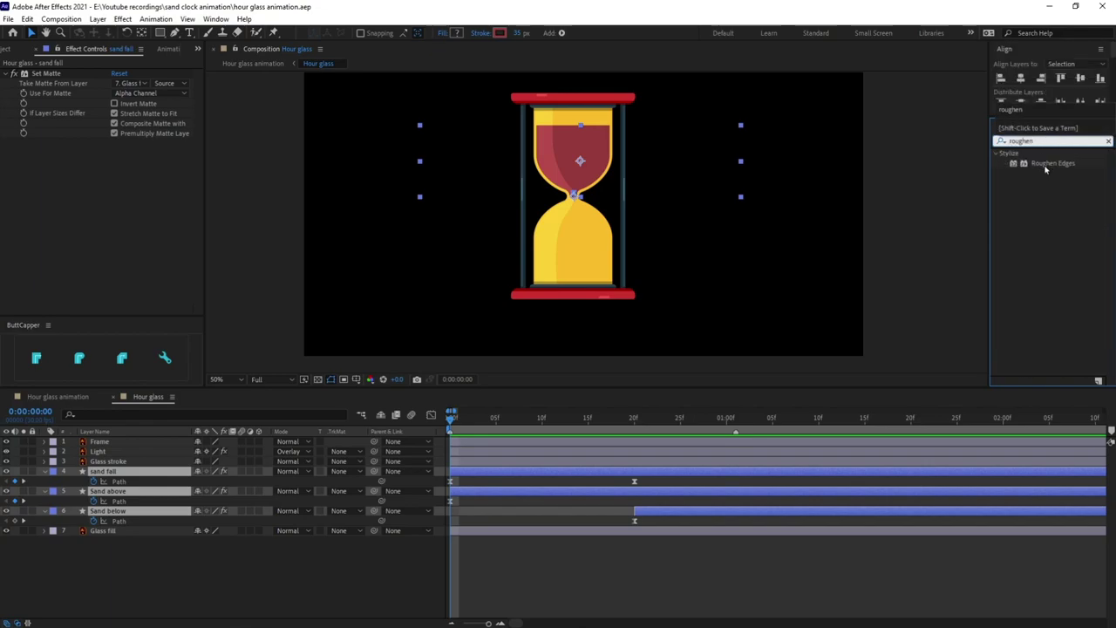
left_click(1046, 164)
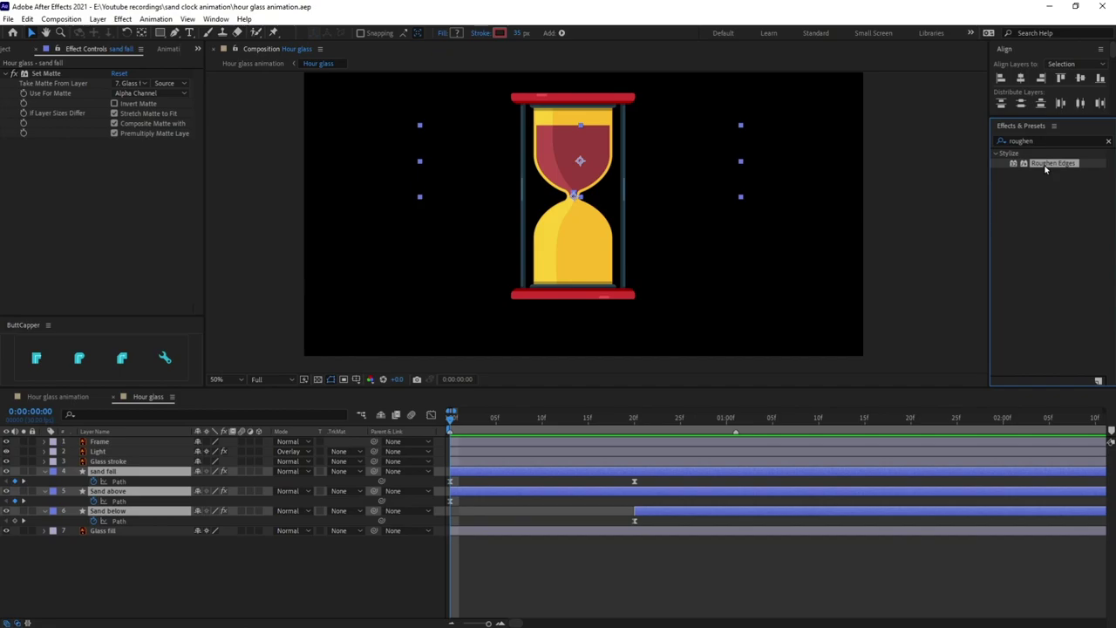
double_click(1046, 166)
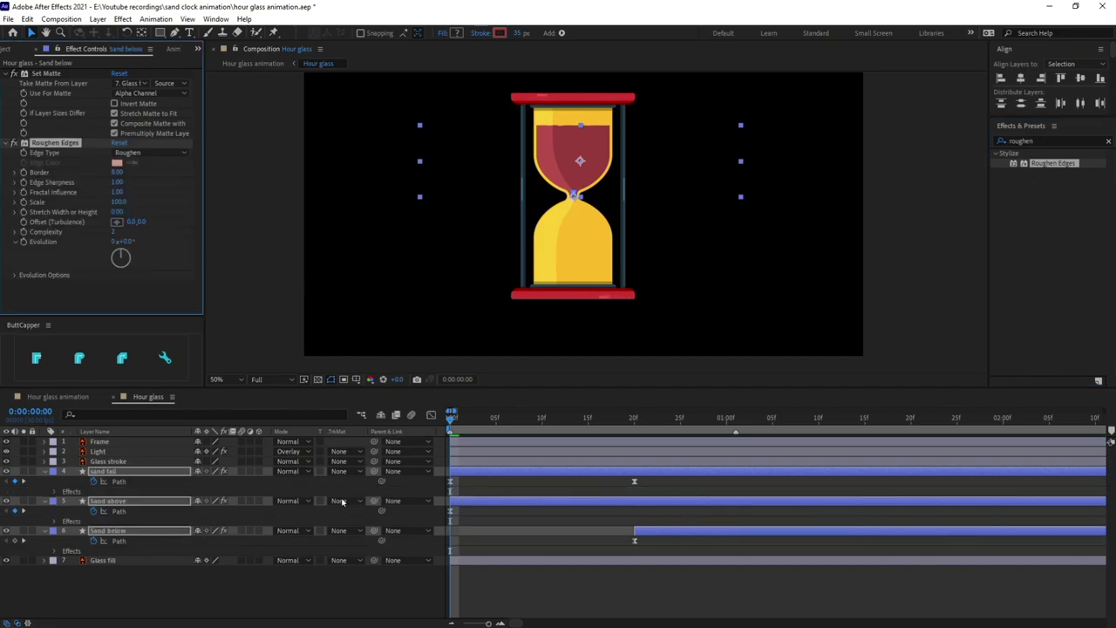
Step: Set the Roughen Edges Scale to 200 and Border to 10 on all three sand layers
left_click(121, 202)
type("200")
left_click(117, 173)
type("10")
key("Return")
left_click(160, 589)
Step: Keyframe the sand fall layer's Roughen Edges Evolution from 0 at 0:00:00:00 to 100 revolutions at 0:00:46:19, and preview it
left_click(105, 472)
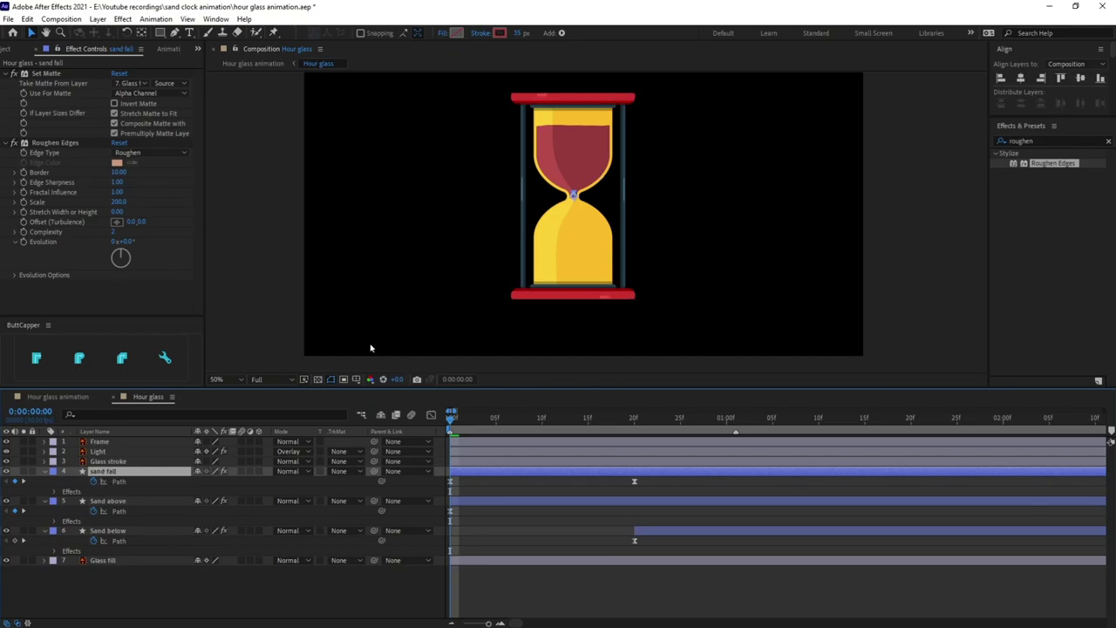
left_click(24, 247)
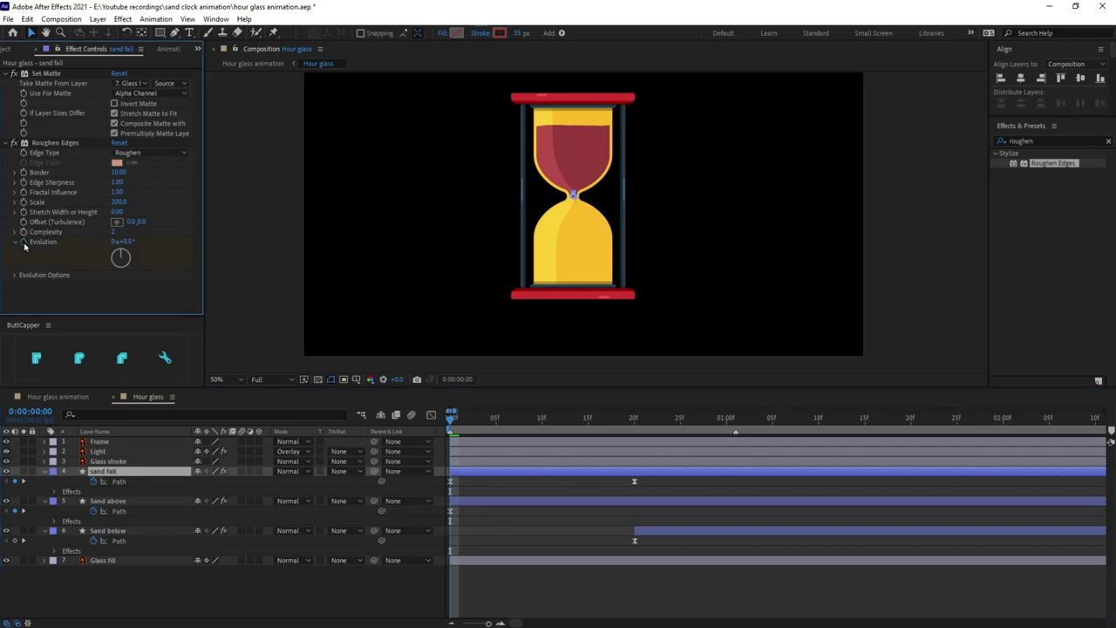
key("minus")
key("minus")
key("minus")
key("minus")
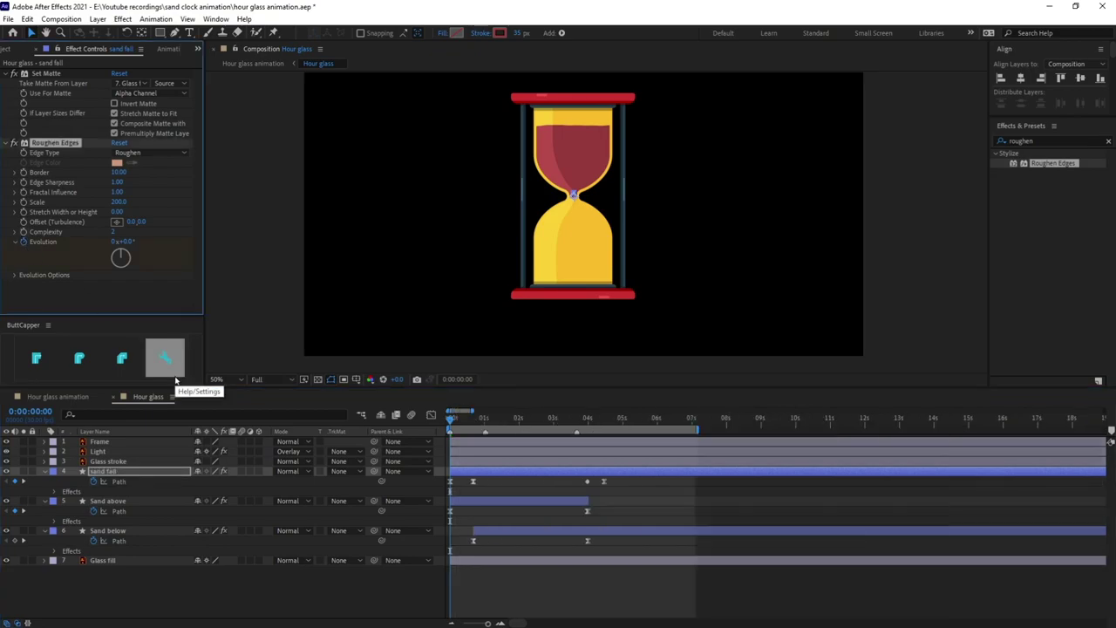
key("minus")
key("minus")
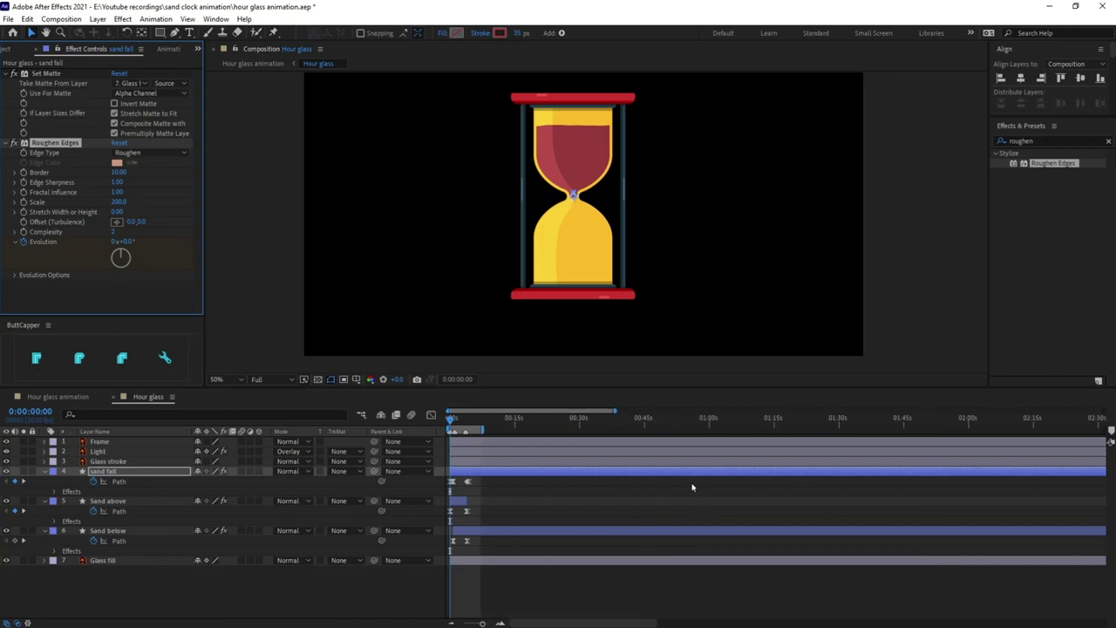
mouse_move(650, 425)
left_mouse_down()
mouse_move(708, 436)
mouse_move(651, 434)
left_mouse_up()
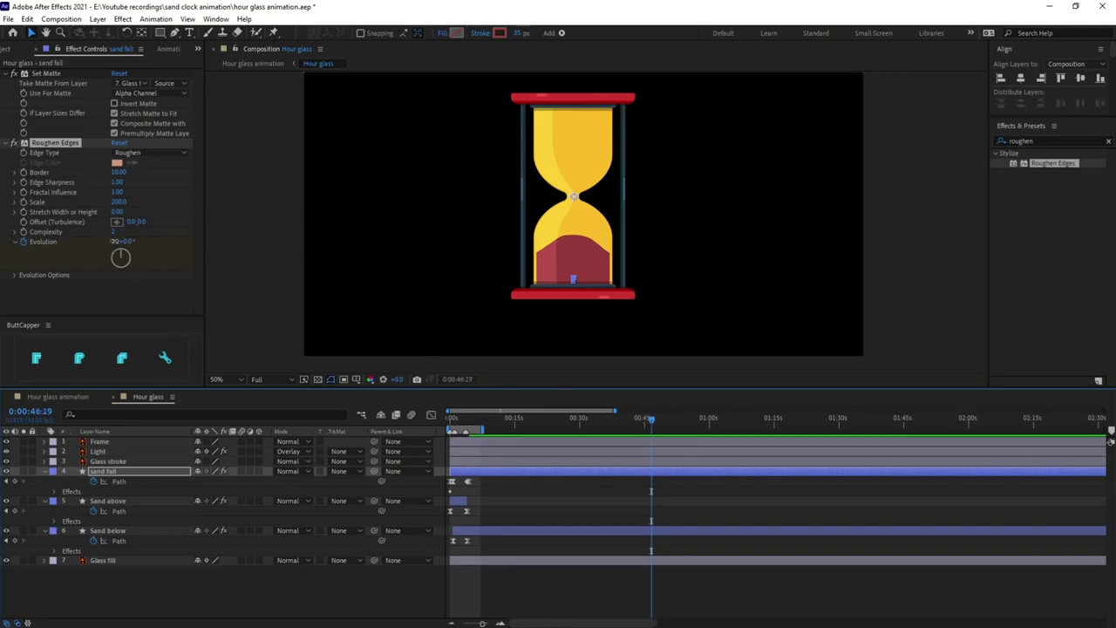
left_click(122, 242)
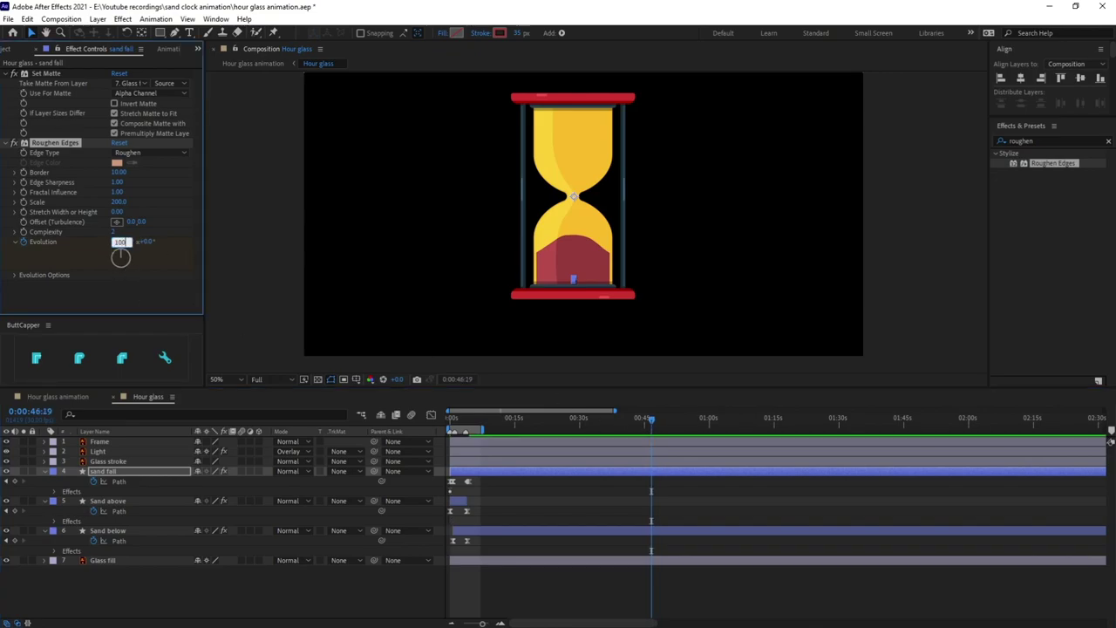
type("100")
key("Return")
left_click_drag(455, 421, 436, 422)
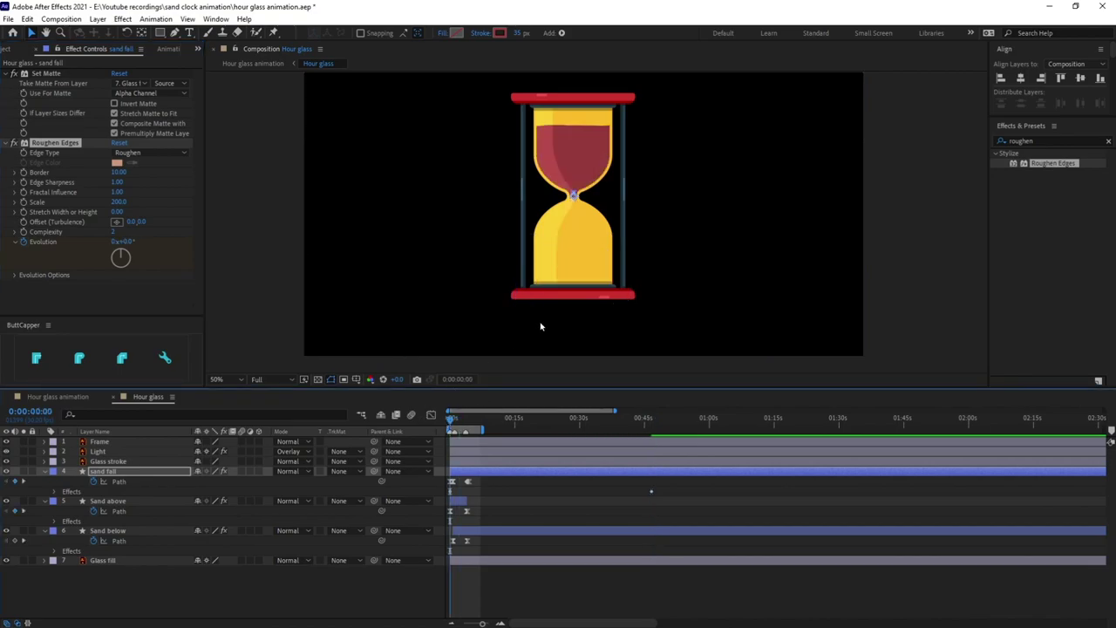
key("space")
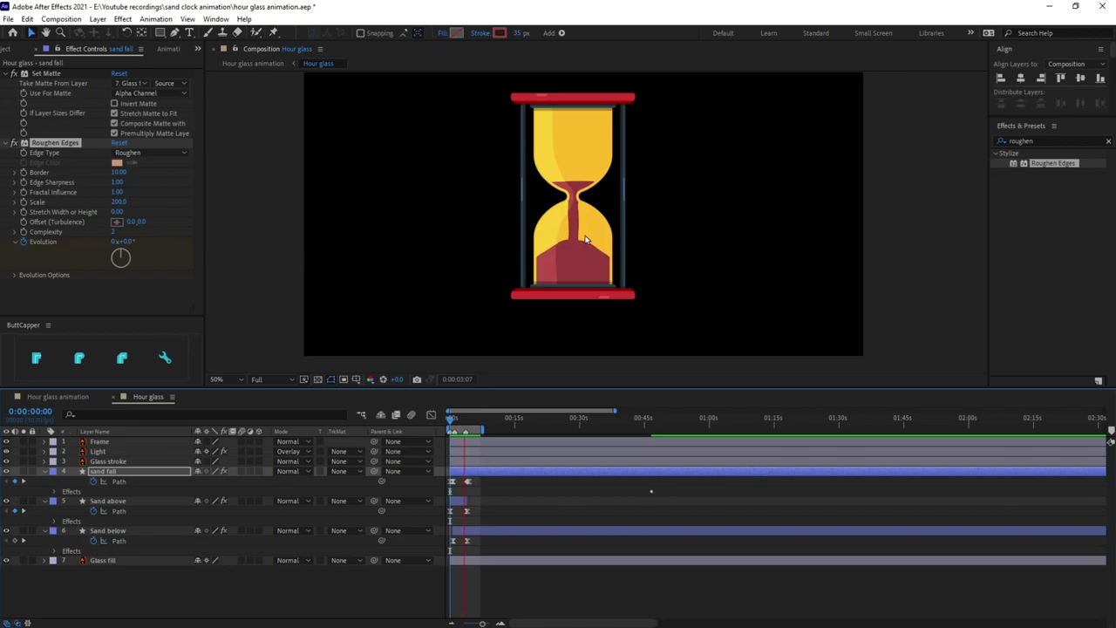
Step: Set the sand fall layer's Evolution keyframe at 0:00:46:19 to 120 revolutions and preview the faster edge motion
left_click(634, 423)
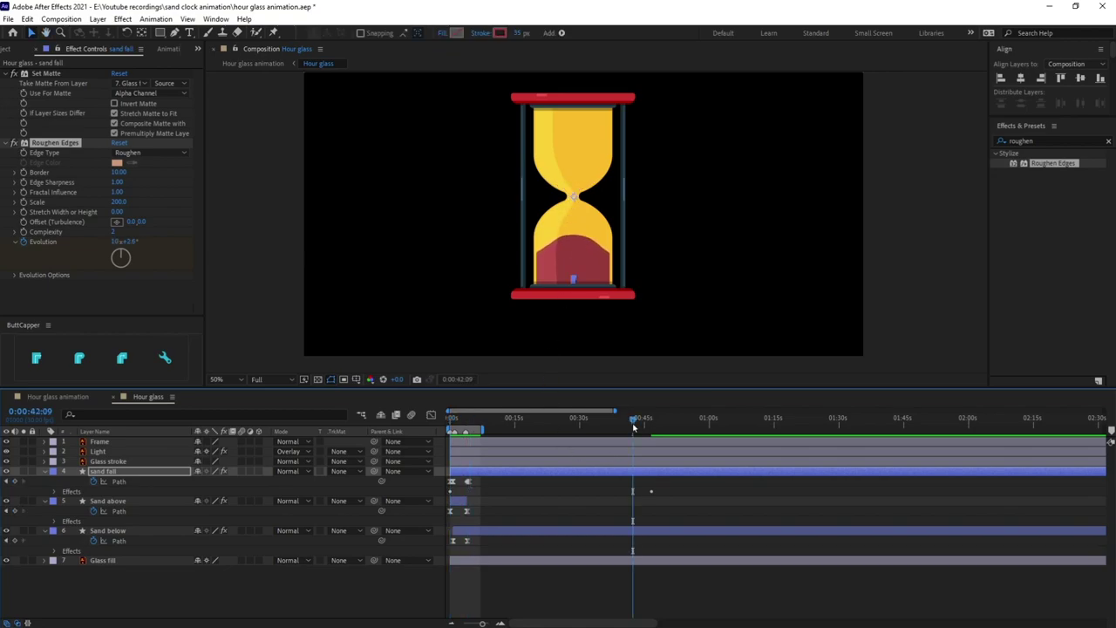
key("u")
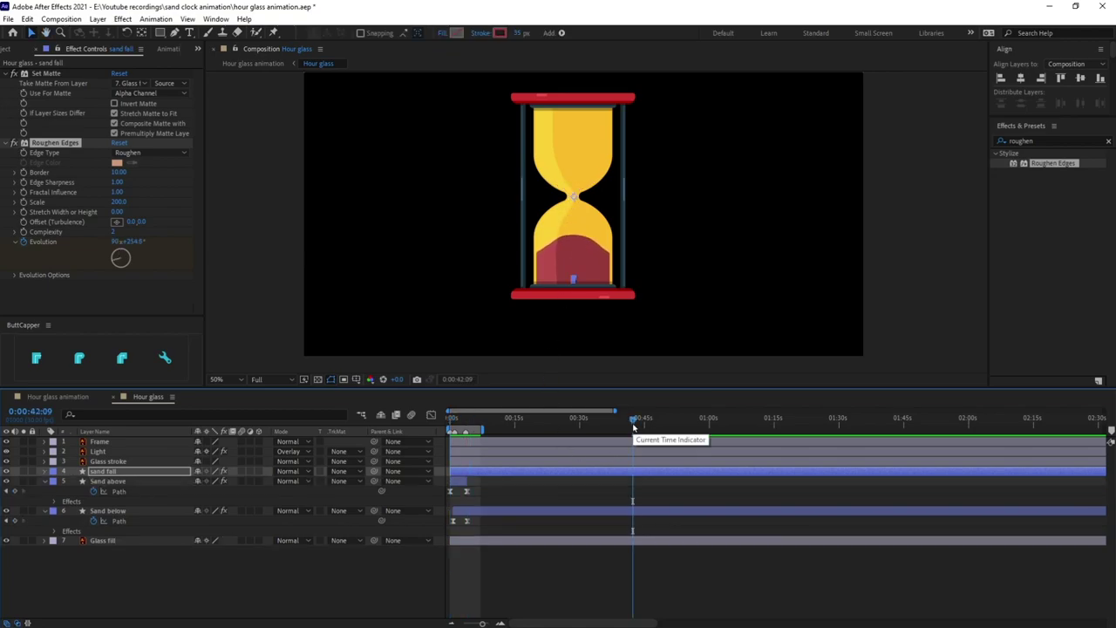
key("u")
left_click_drag(633, 422, 651, 422)
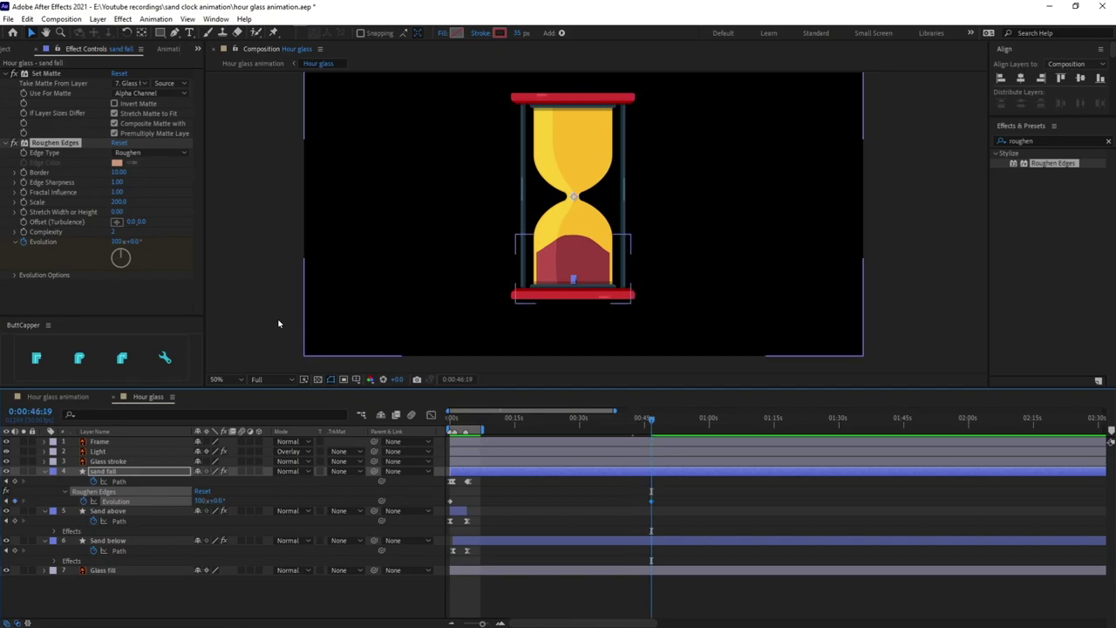
left_click(120, 242)
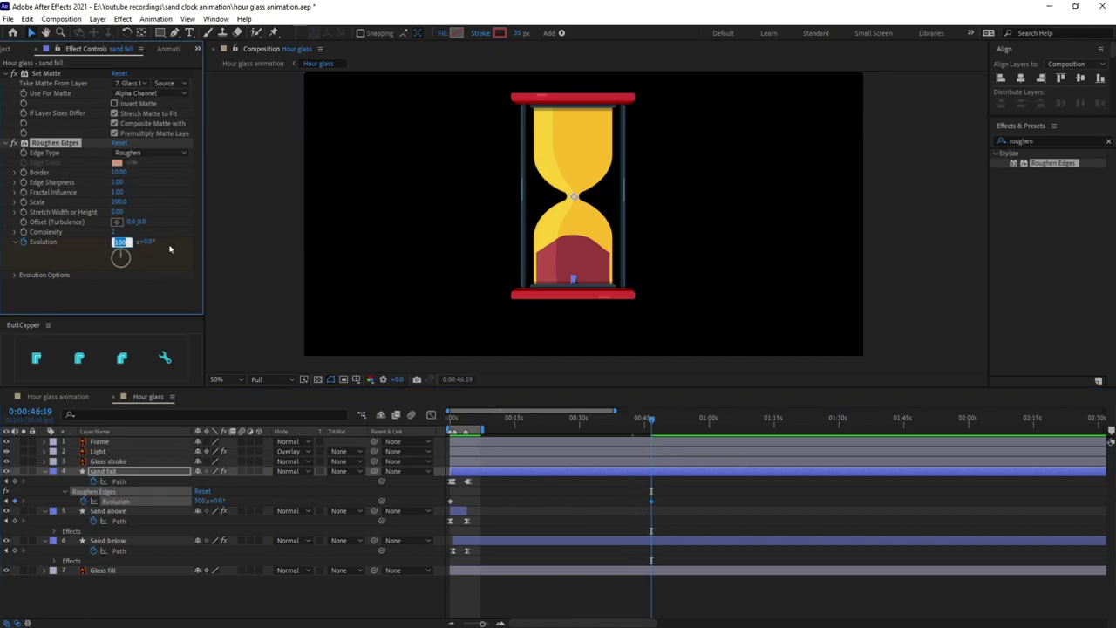
type("120")
key("Return")
key("space")
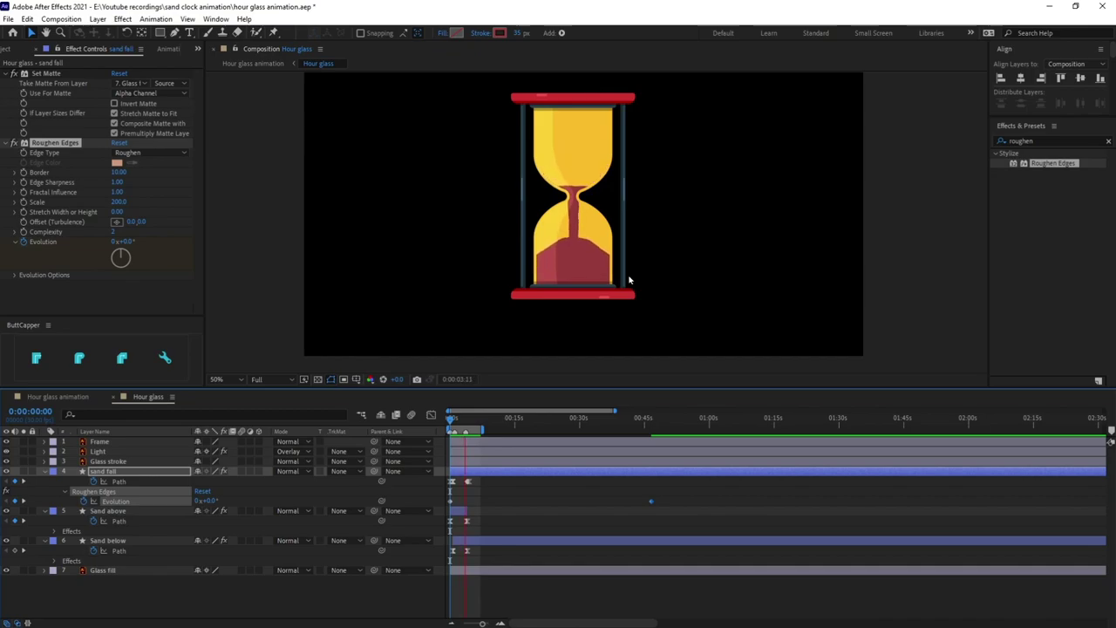
key("space")
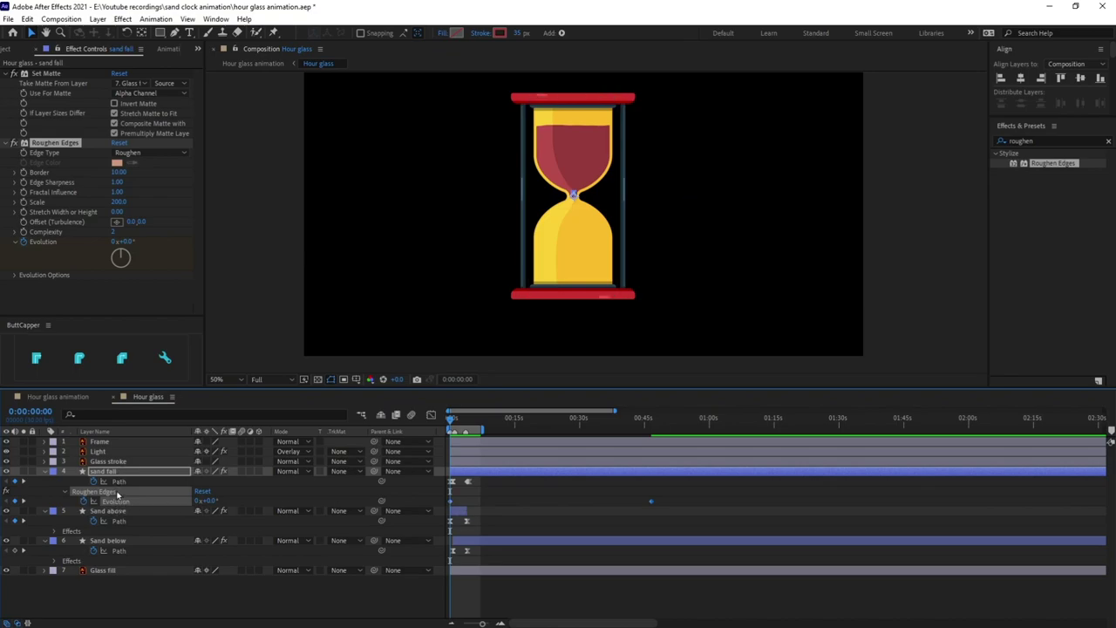
Step: Paste the sand fall's Evolution keyframes onto the Sand above and Sand below layers, and preview the animation
left_click(111, 511)
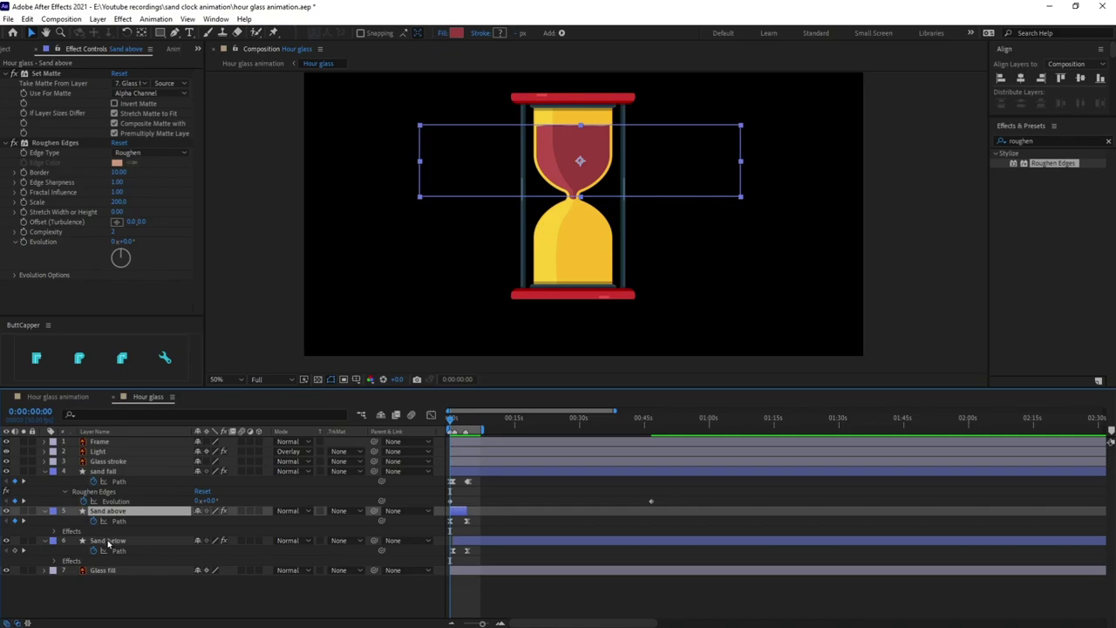
left_click(109, 542, "shift")
key("ctrl+v")
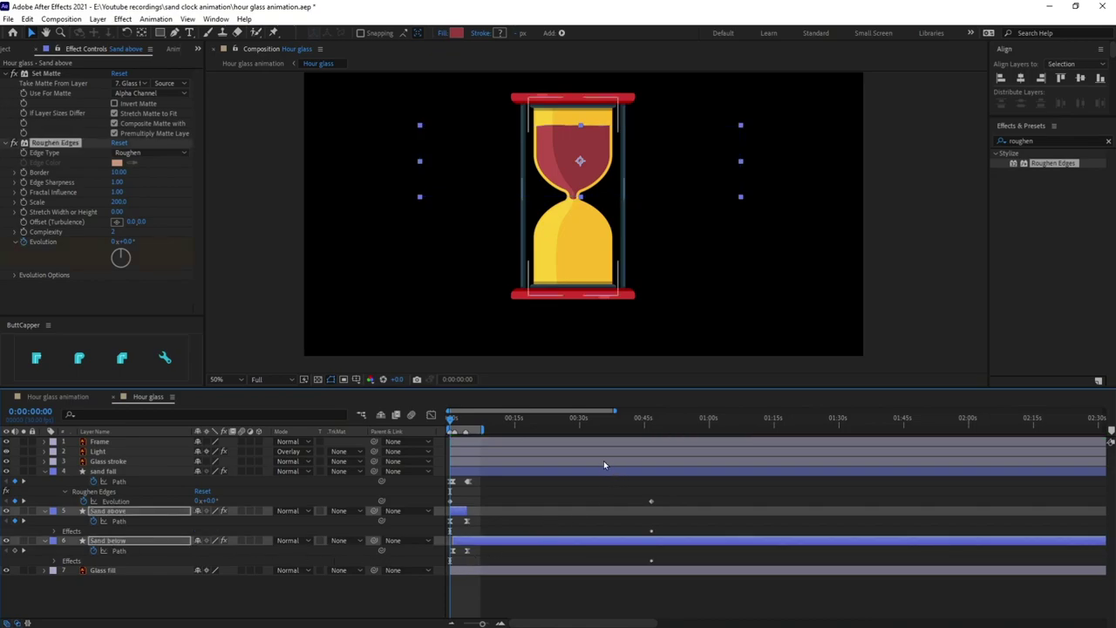
key("space")
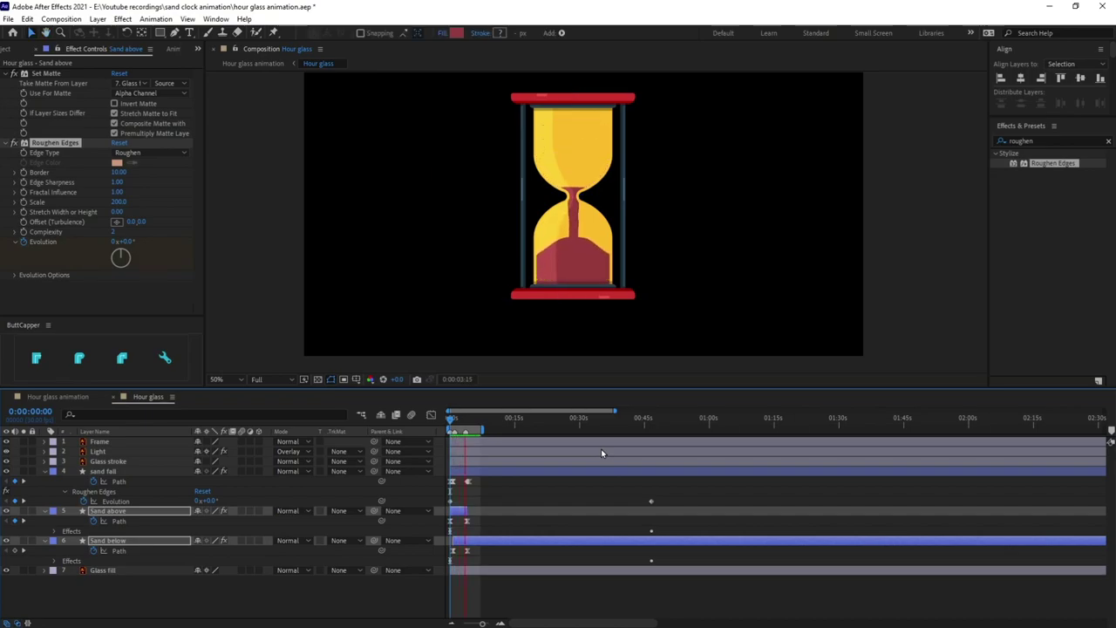
key("space")
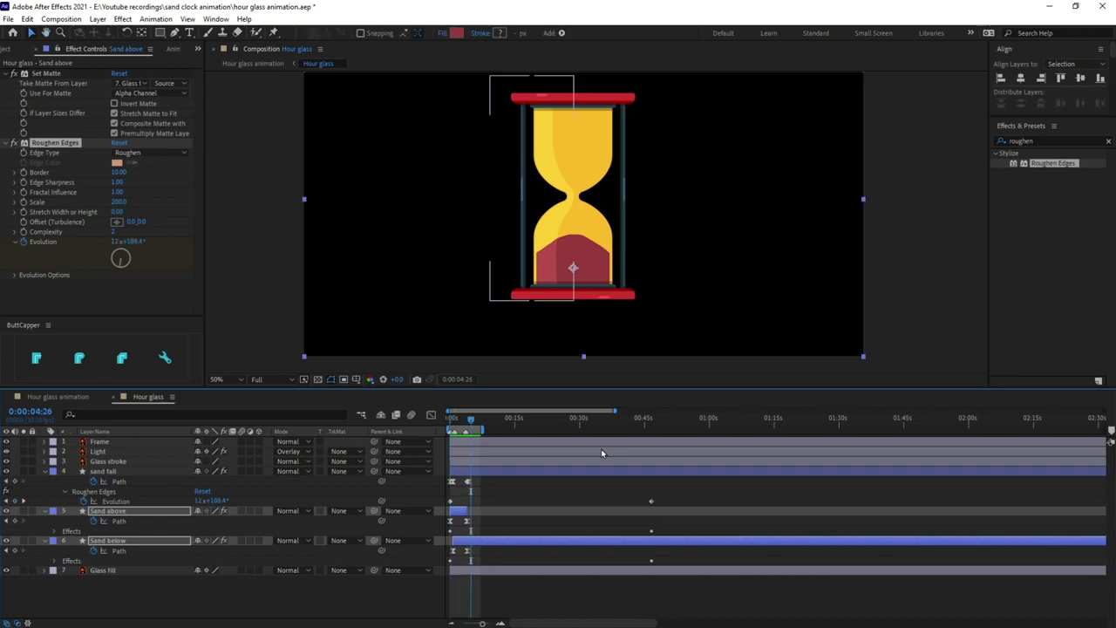
Step: Add a Roughen Edges Evolution keyframe to the Sand below layer at 0:00:04:17, just after the sand fall ends
scroll(601, 449, "up", 5)
scroll(566, 439, "up", 2)
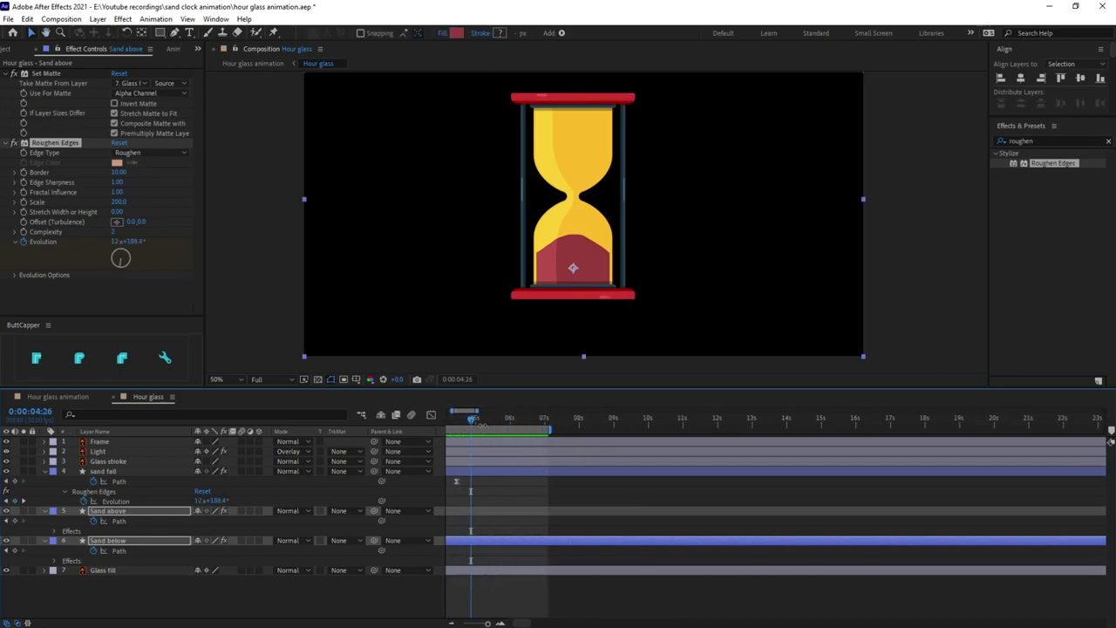
left_click_drag(470, 422, 608, 495)
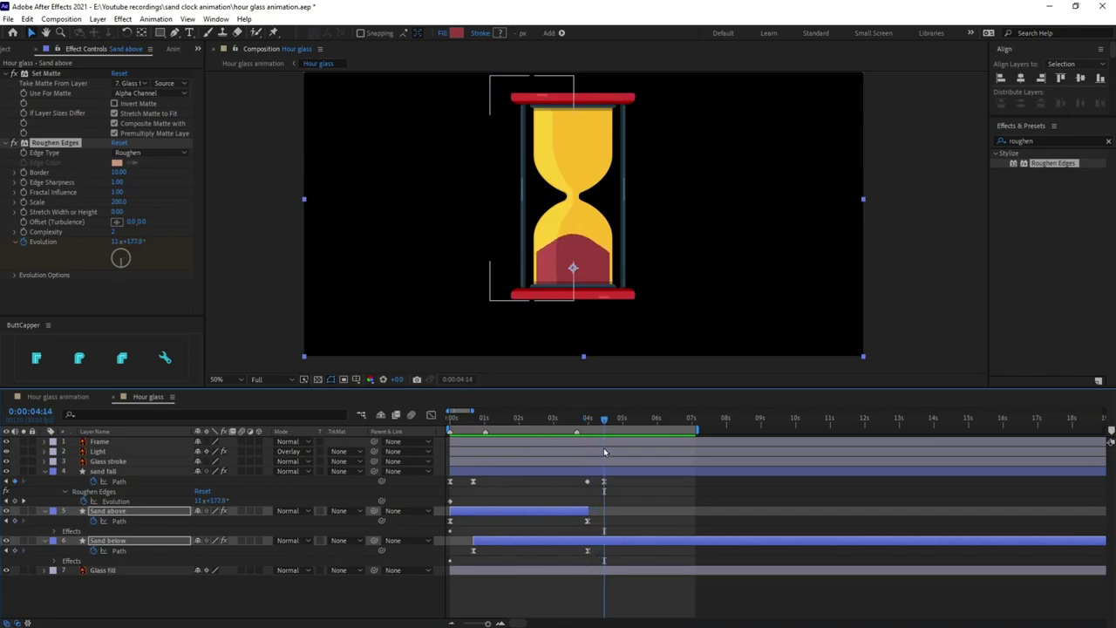
mouse_move(606, 424)
left_mouse_down()
mouse_move(588, 425)
mouse_move(604, 427)
left_mouse_up()
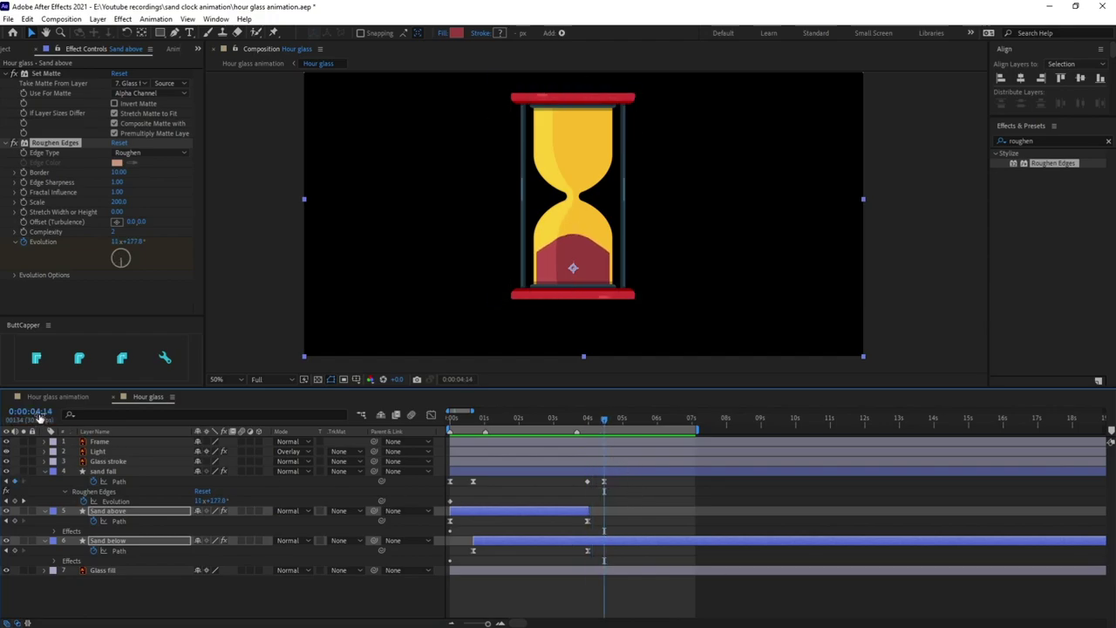
left_click(636, 481)
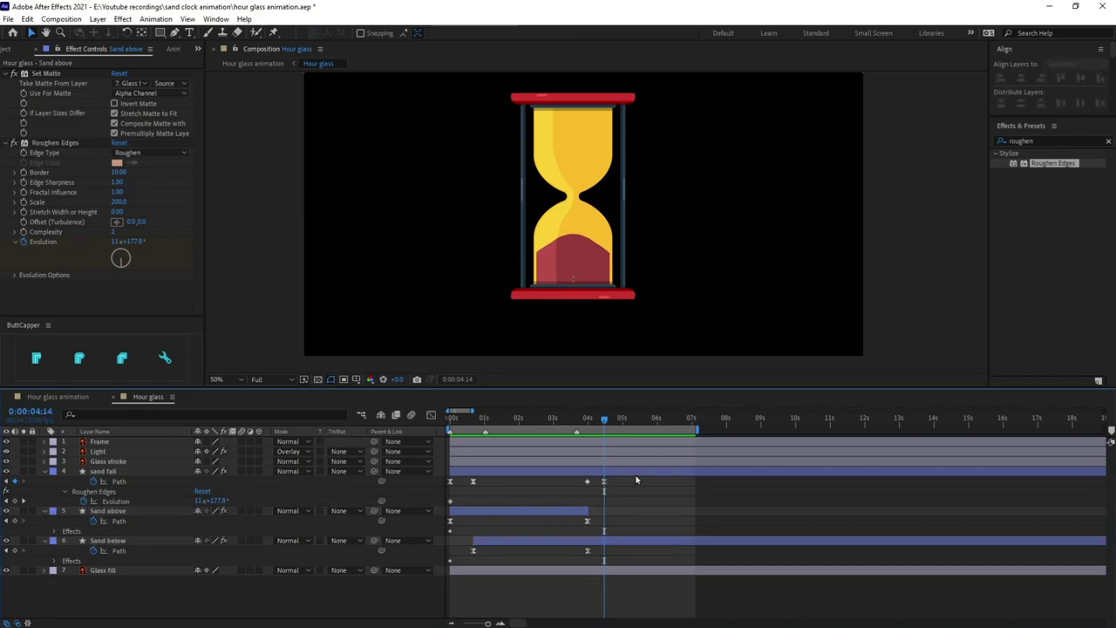
key("Page_Down")
key("Page_Down")
key("Page_Down")
left_click(232, 555)
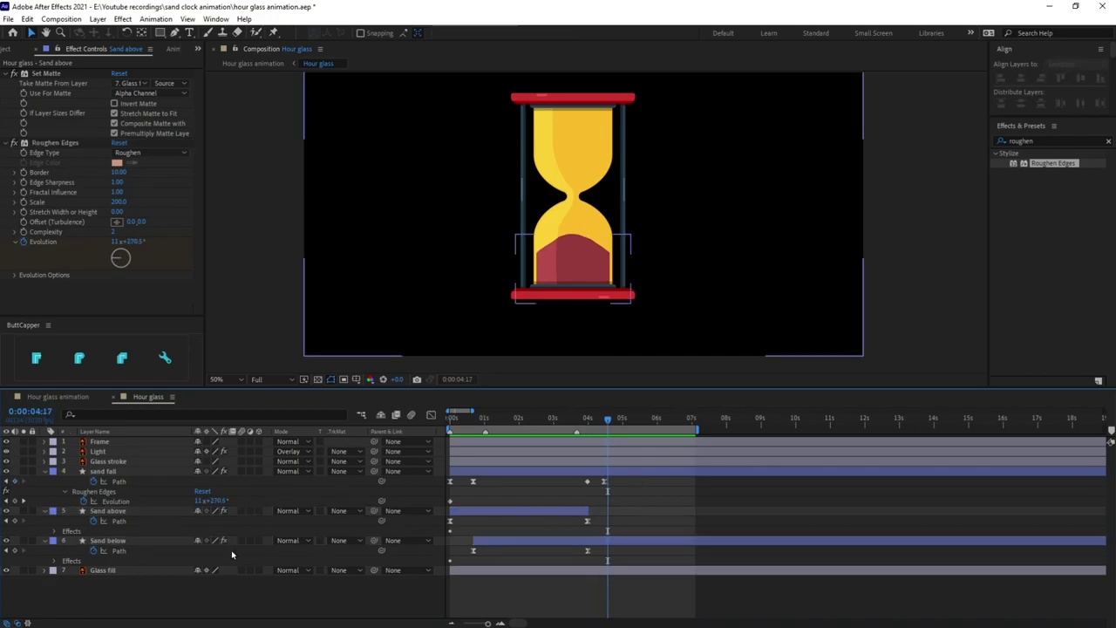
left_click(523, 542)
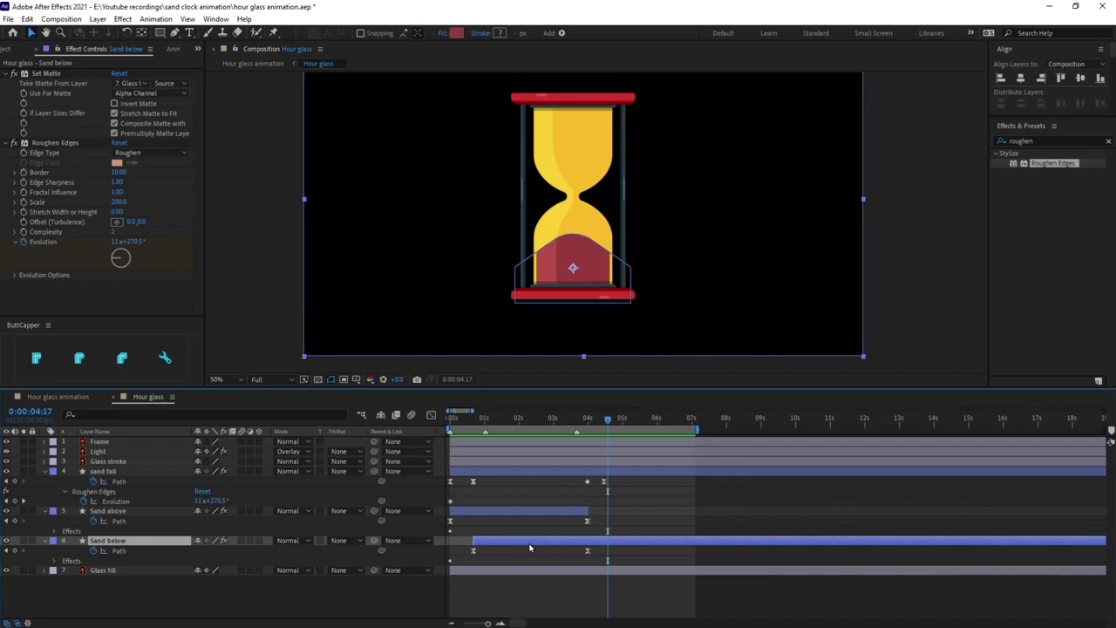
key("u")
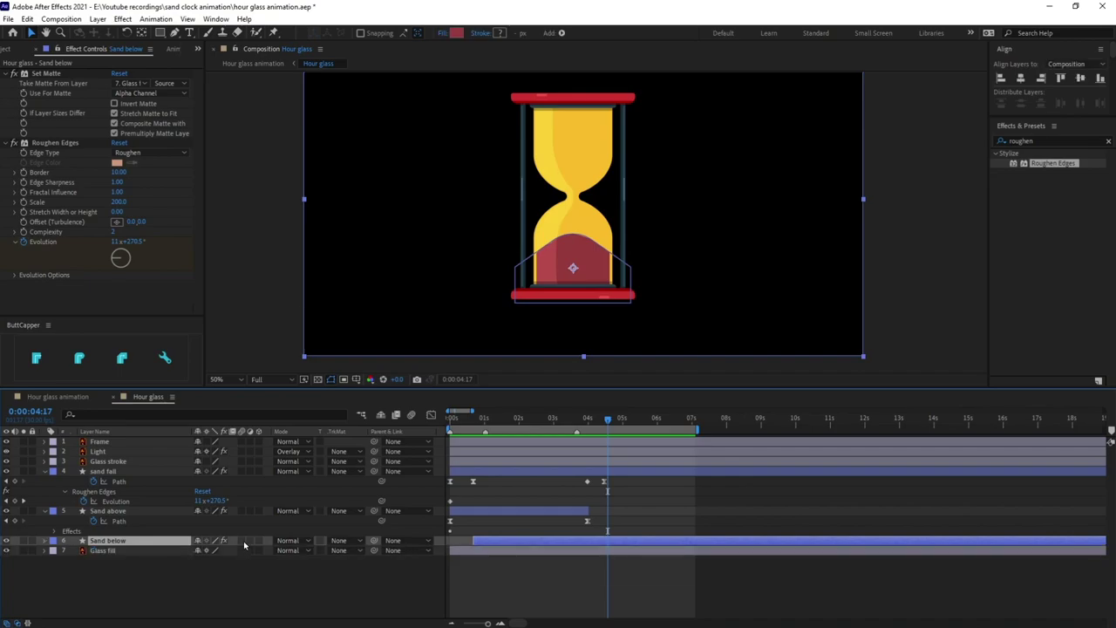
key("u")
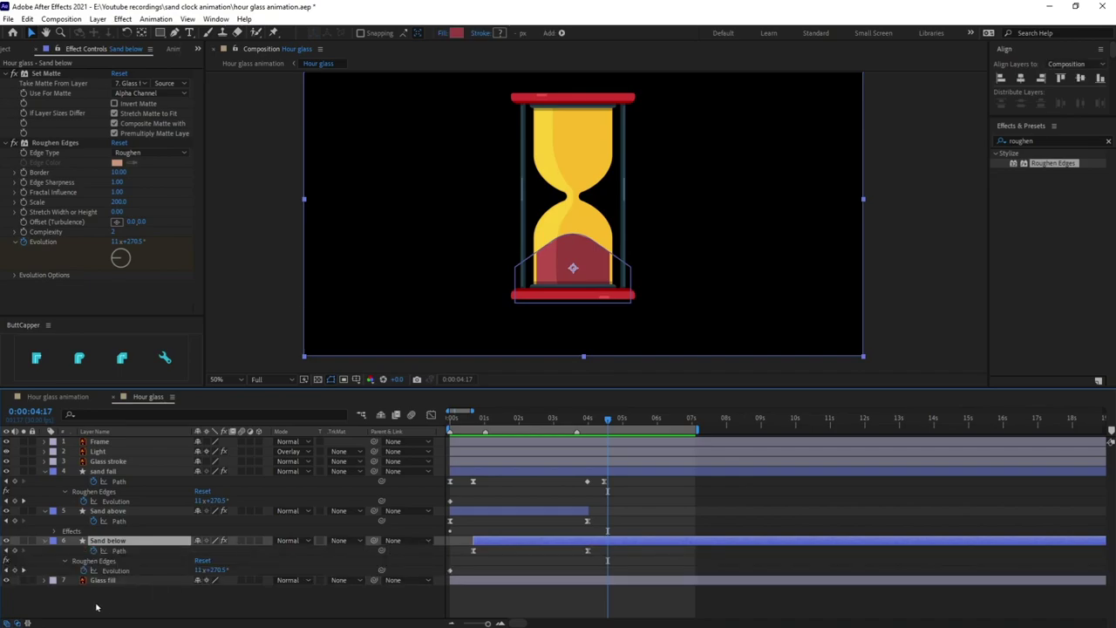
left_click(12, 571)
Step: Delete the Sand below layer's last Evolution keyframe at 0:00:46:19
key("minus")
key("minus")
key("minus")
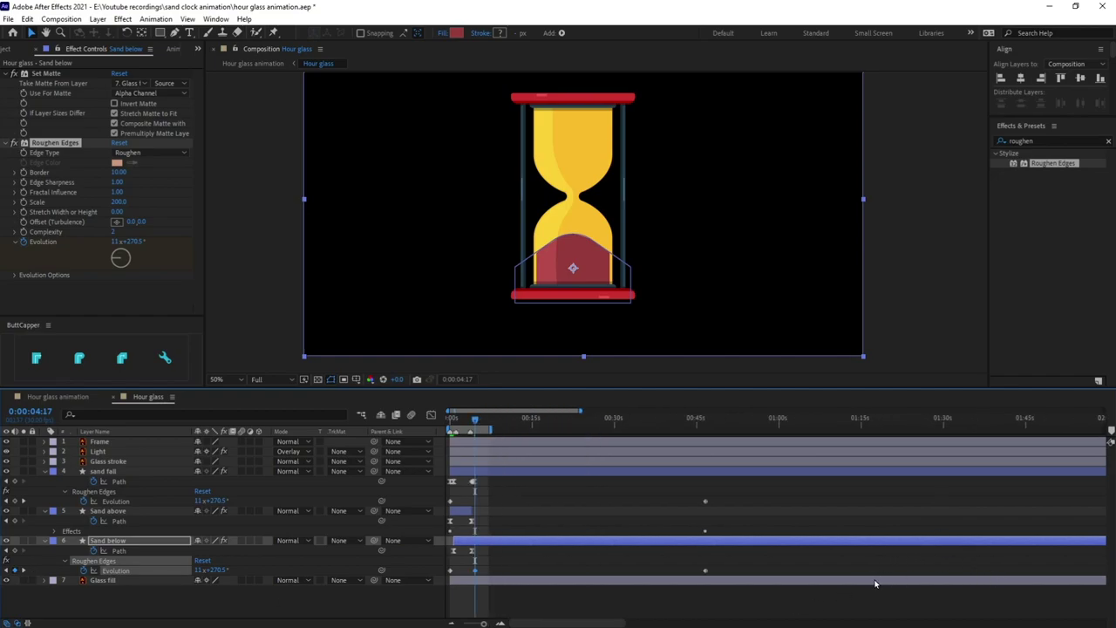
left_click_drag(712, 565, 701, 577)
key("Delete")
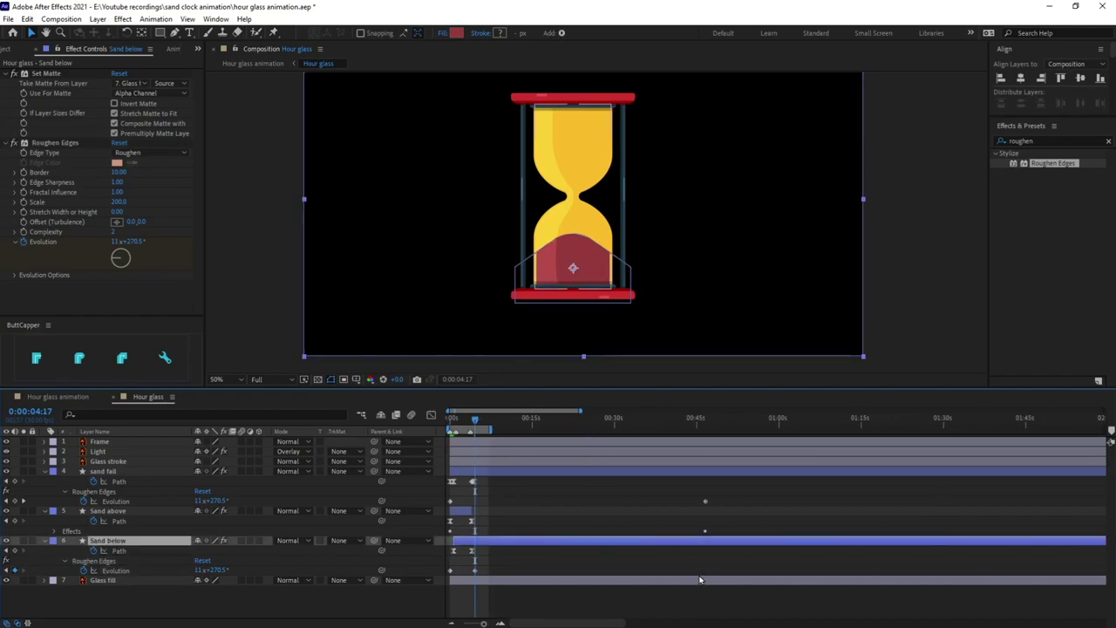
Step: Preview the hourglass animation from 0:00:00:00 to check the lower sand's edge motion
key("equal")
key("equal")
key("Home")
key("space")
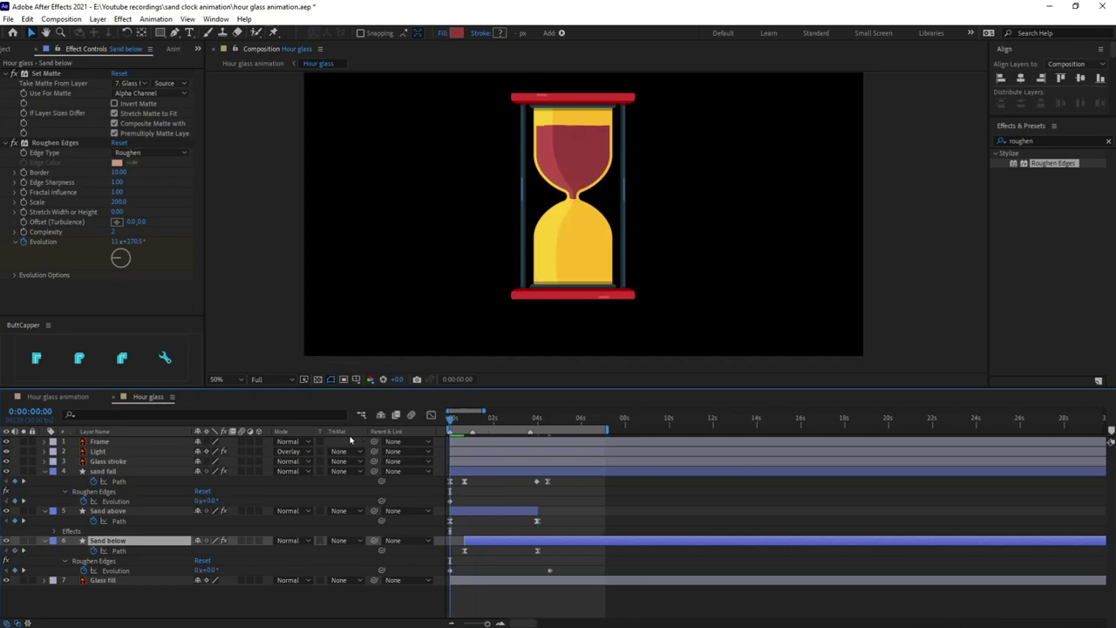